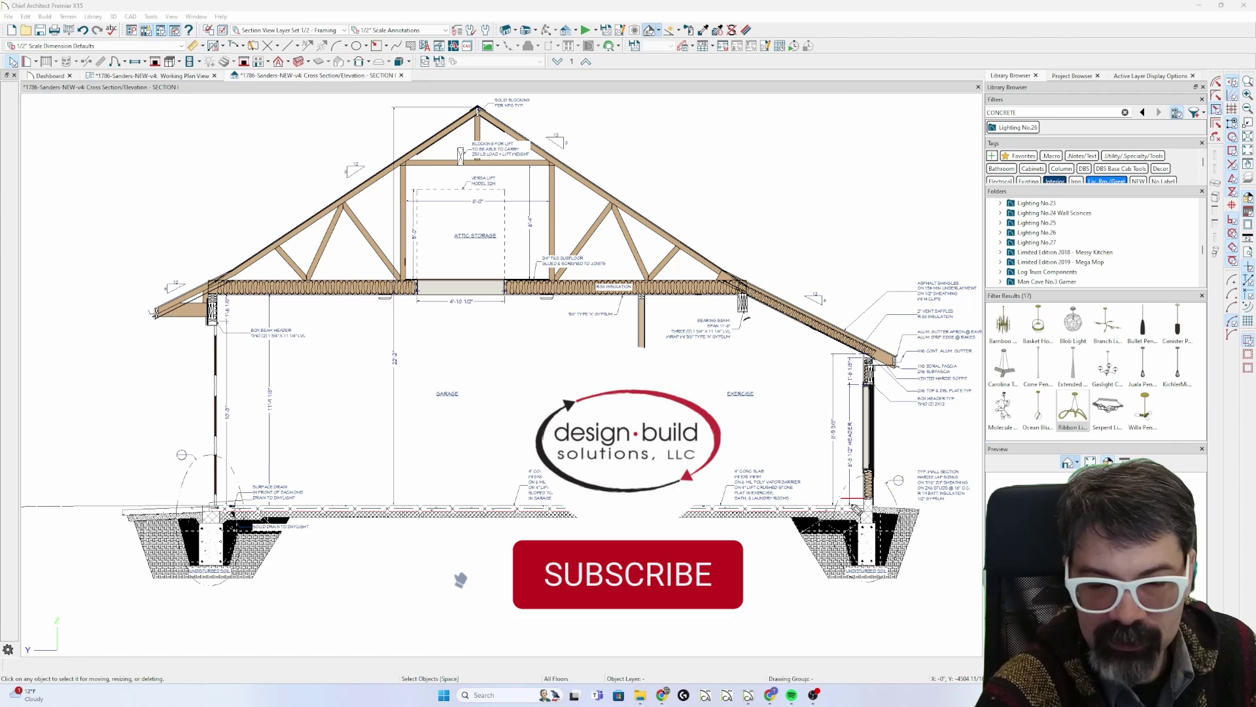
# - Clear the freehand annotation marks from the view
pyautogui.scroll(3, 851, 502)
pyautogui.scroll(2, 857, 513)
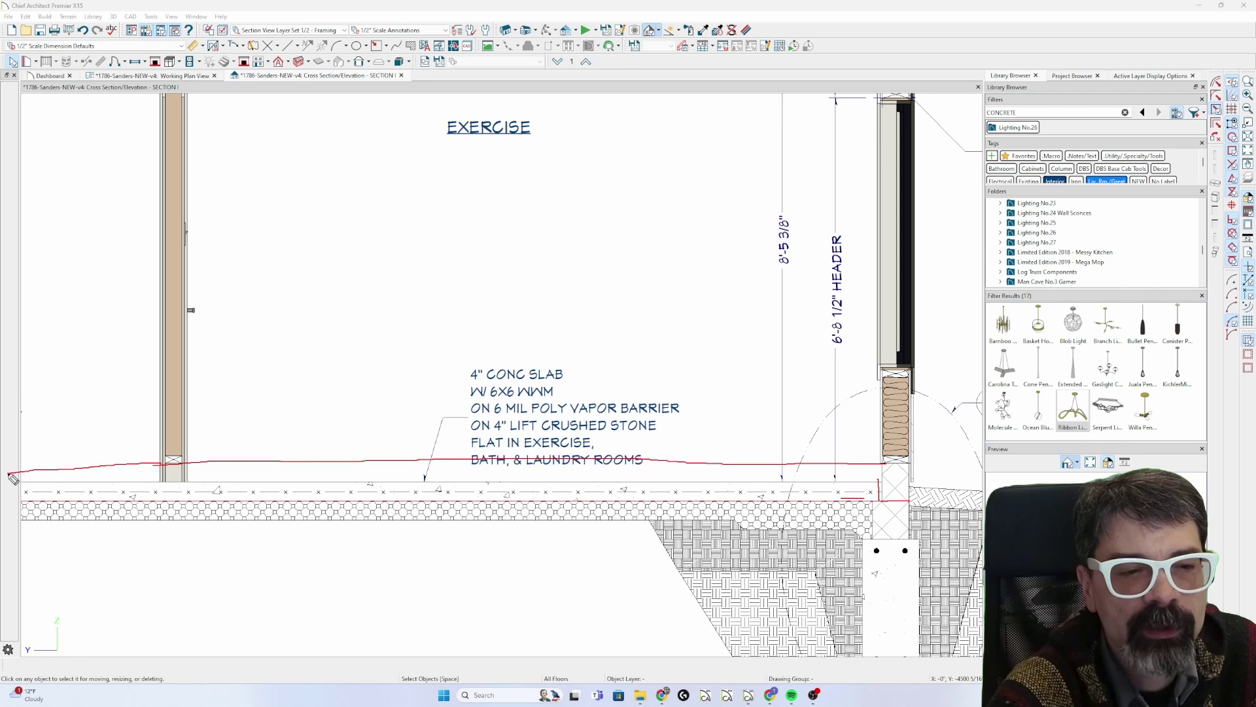
pyautogui.press('Escape')
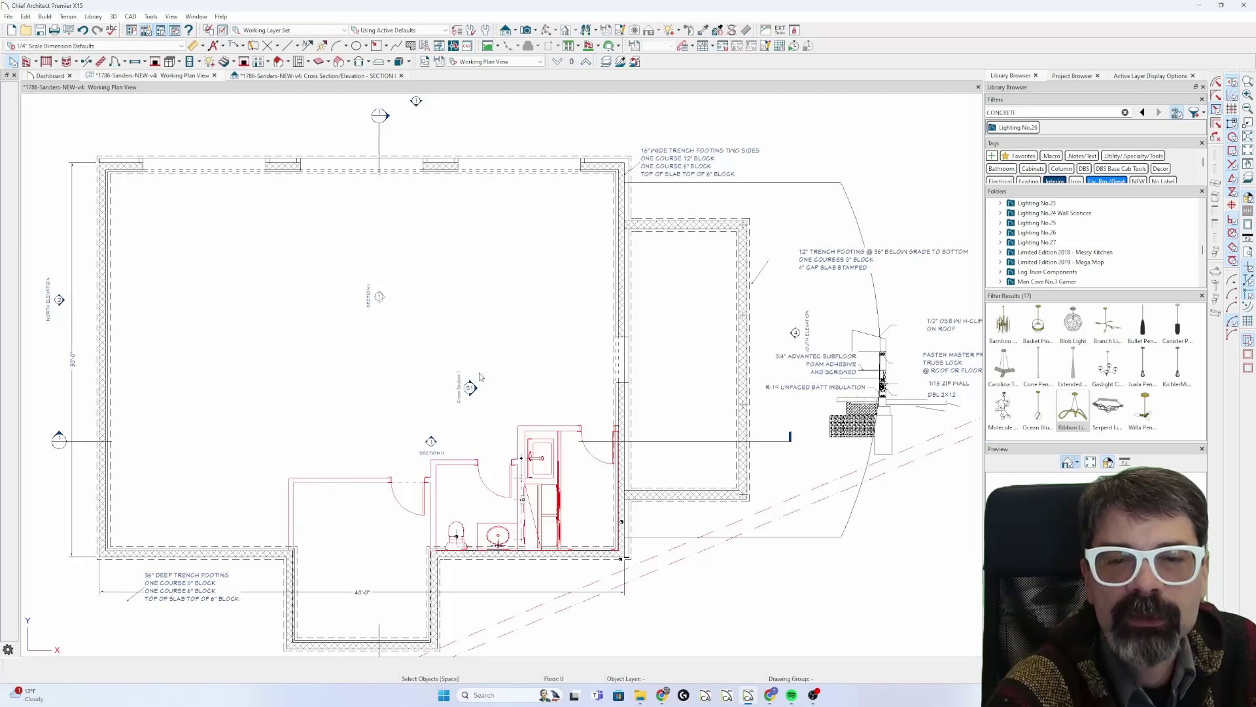
# - Lower the Exercise, Bath and Utility room floors to -44" and view the cross section
pyautogui.scroll(3, 499, 493)
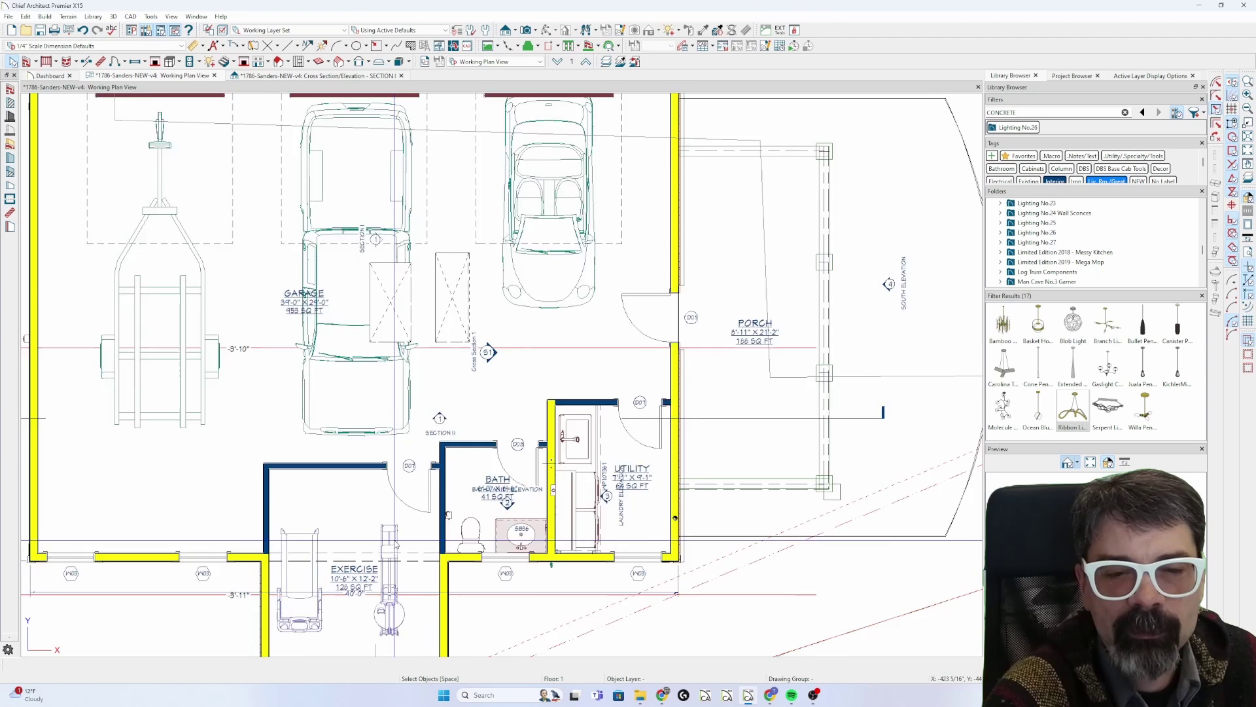
pyautogui.click(468, 464)
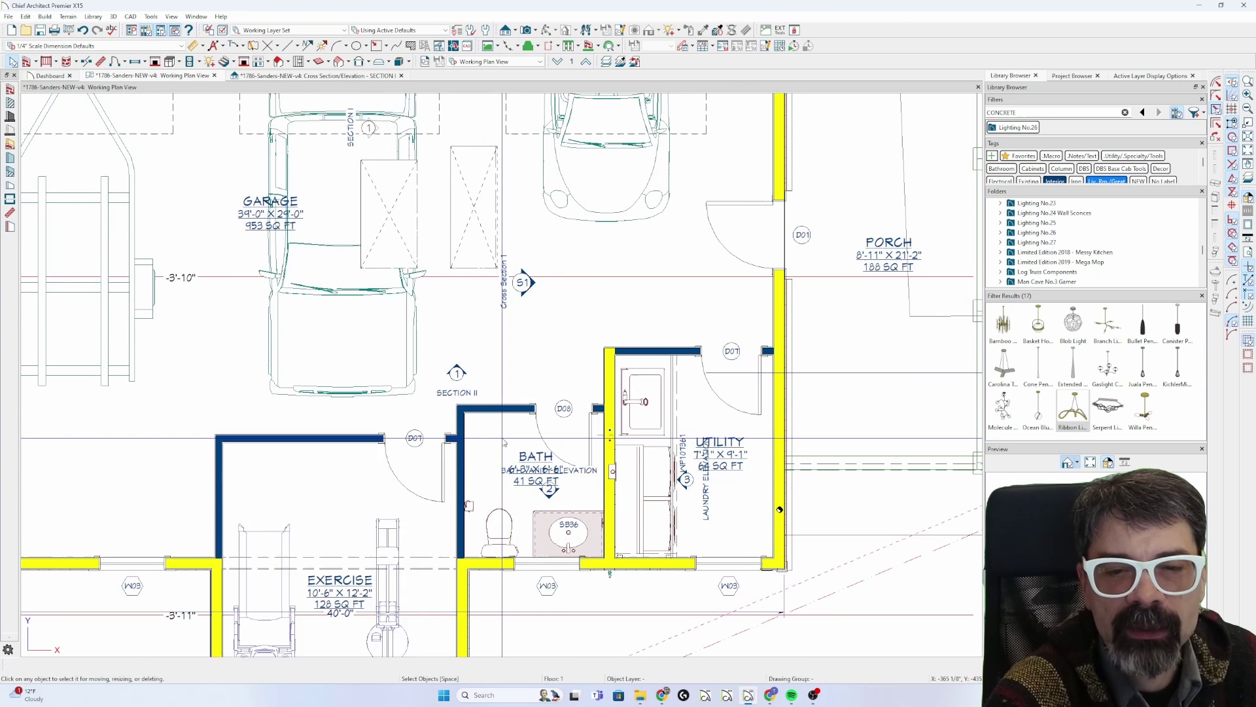
pyautogui.keyDown('shift'); pyautogui.click(469, 466); pyautogui.keyUp('shift')
pyautogui.keyDown('shift'); pyautogui.click(712, 413); pyautogui.keyUp('shift')
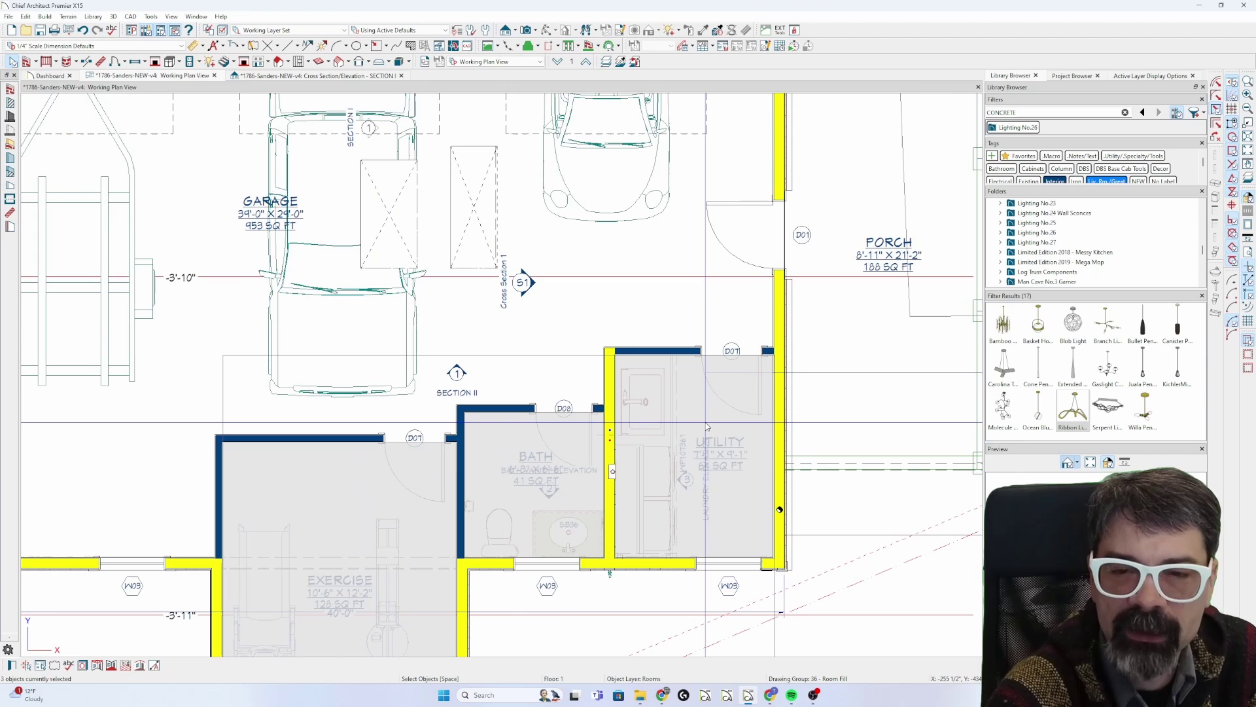
pyautogui.doubleClick(707, 427)
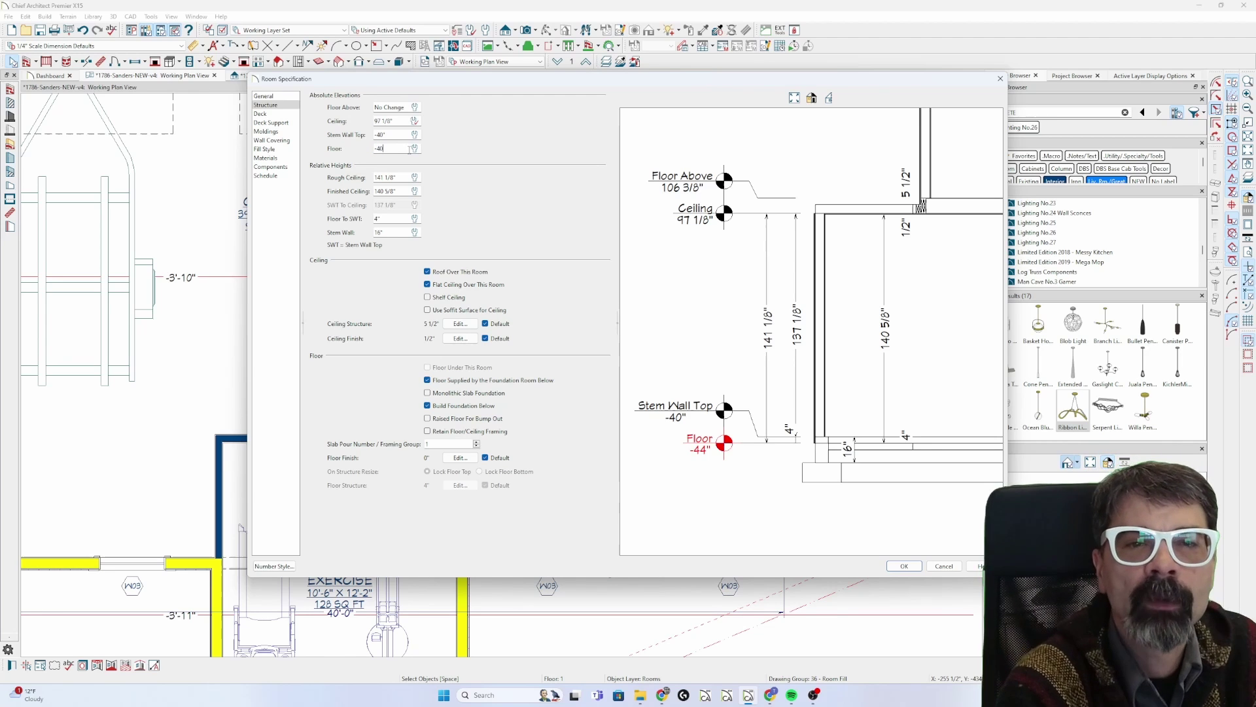
pyautogui.click(906, 567)
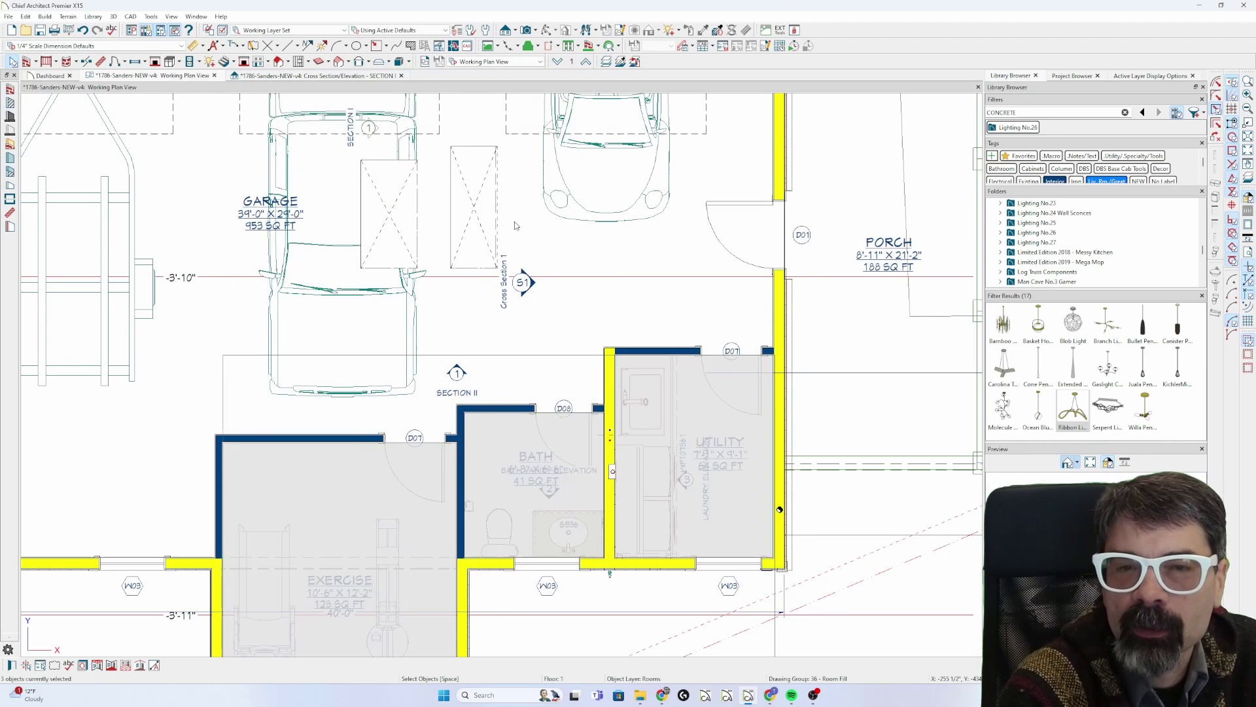
pyautogui.click(314, 76)
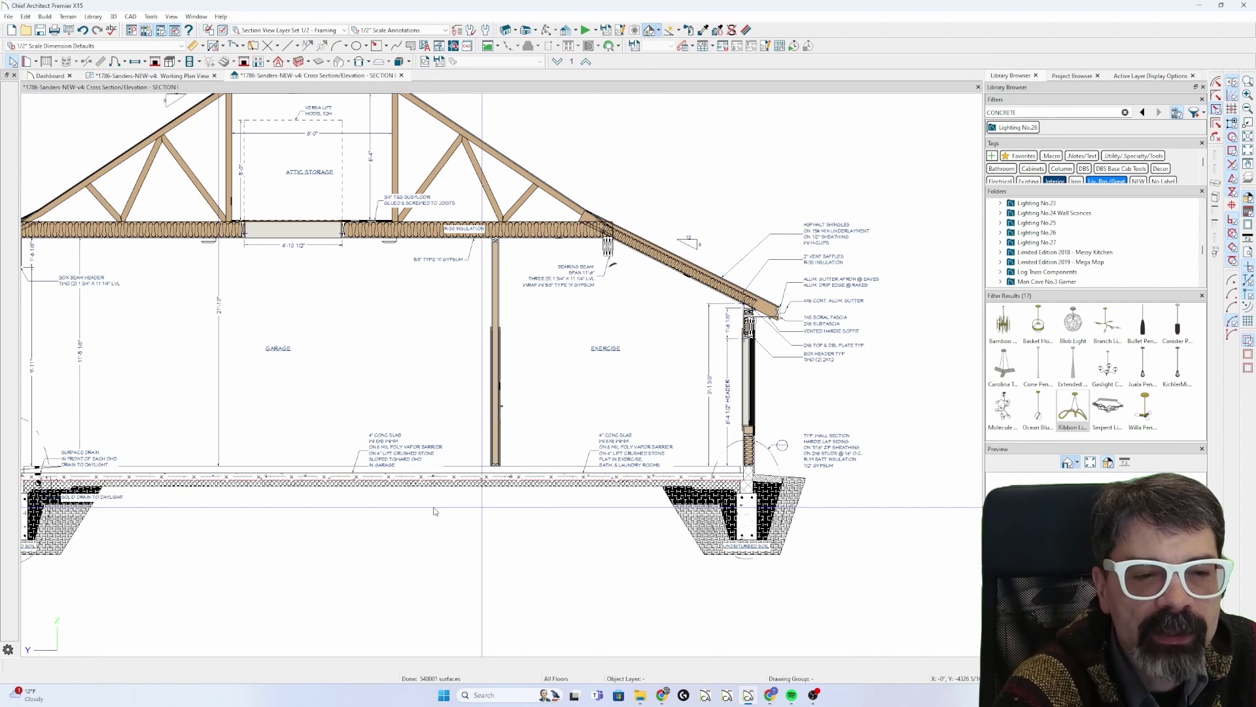
pyautogui.scroll(4, 345, 482)
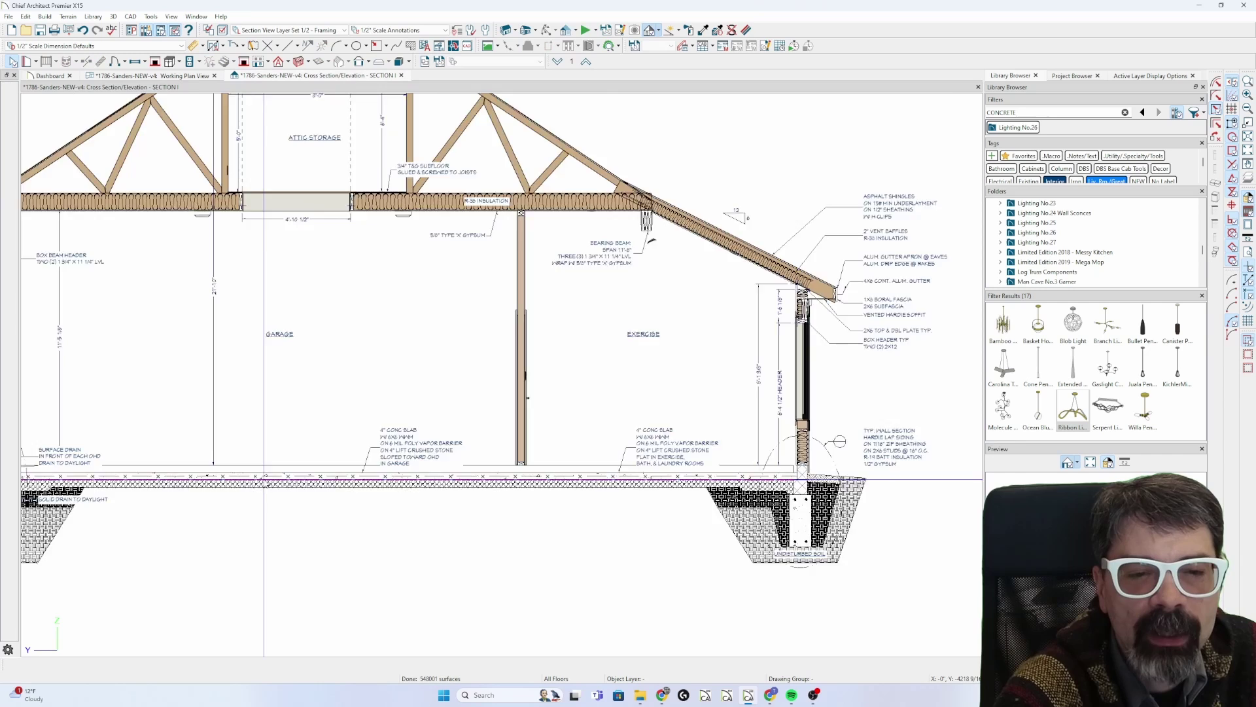
pyautogui.scroll(-3, 589, 478)
pyautogui.scroll(2, 801, 472)
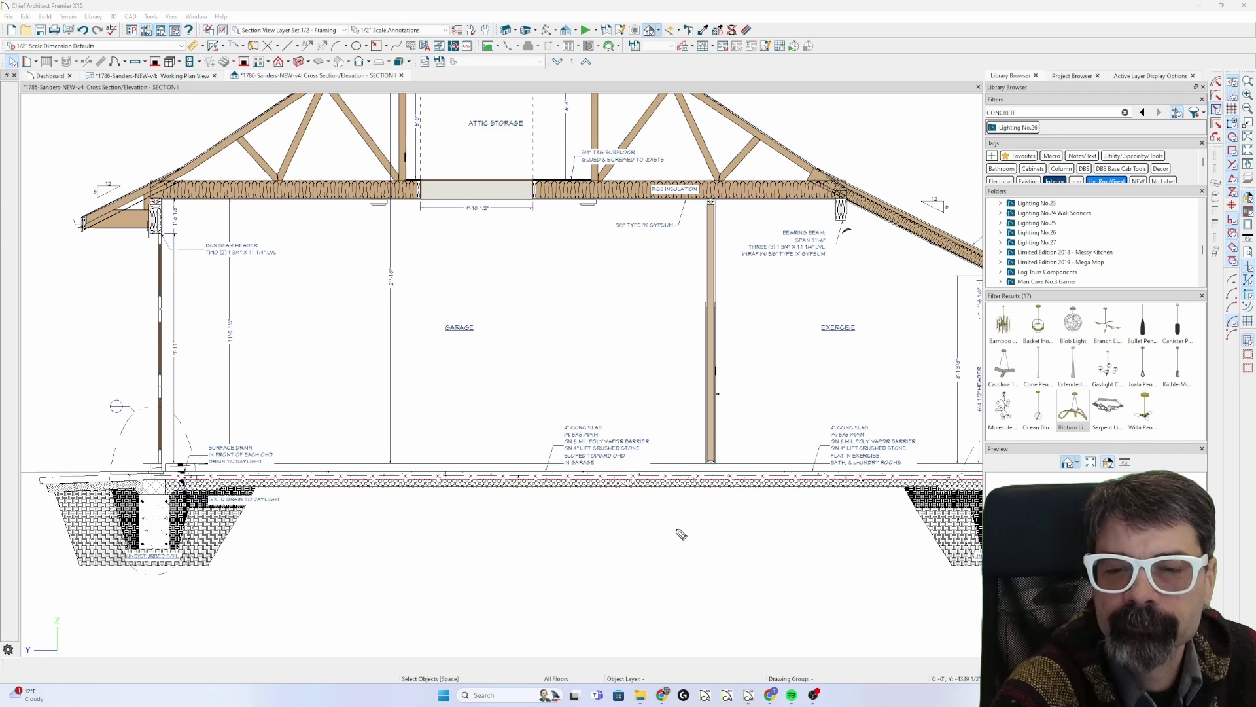
# - Show the working plan's foundation level, circle the garage foundation, then clear the markup
pyautogui.click(195, 77)
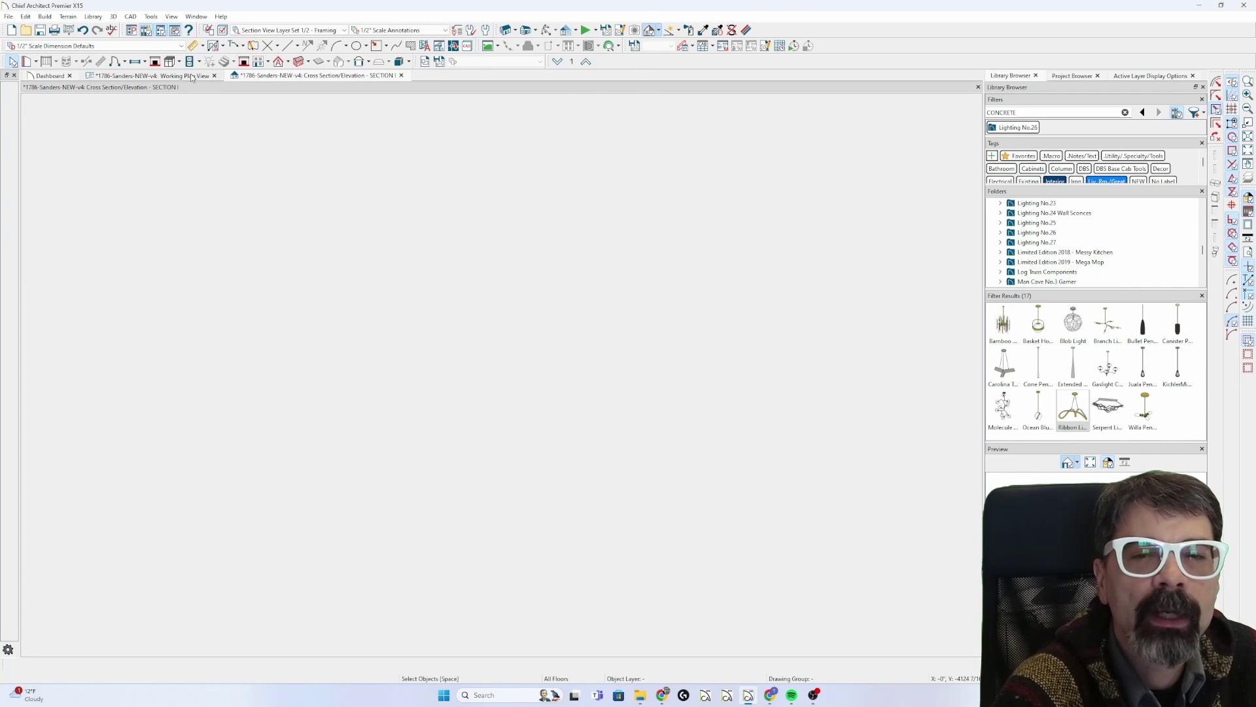
pyautogui.press('pagedown')
pyautogui.scroll(-2, 757, 403)
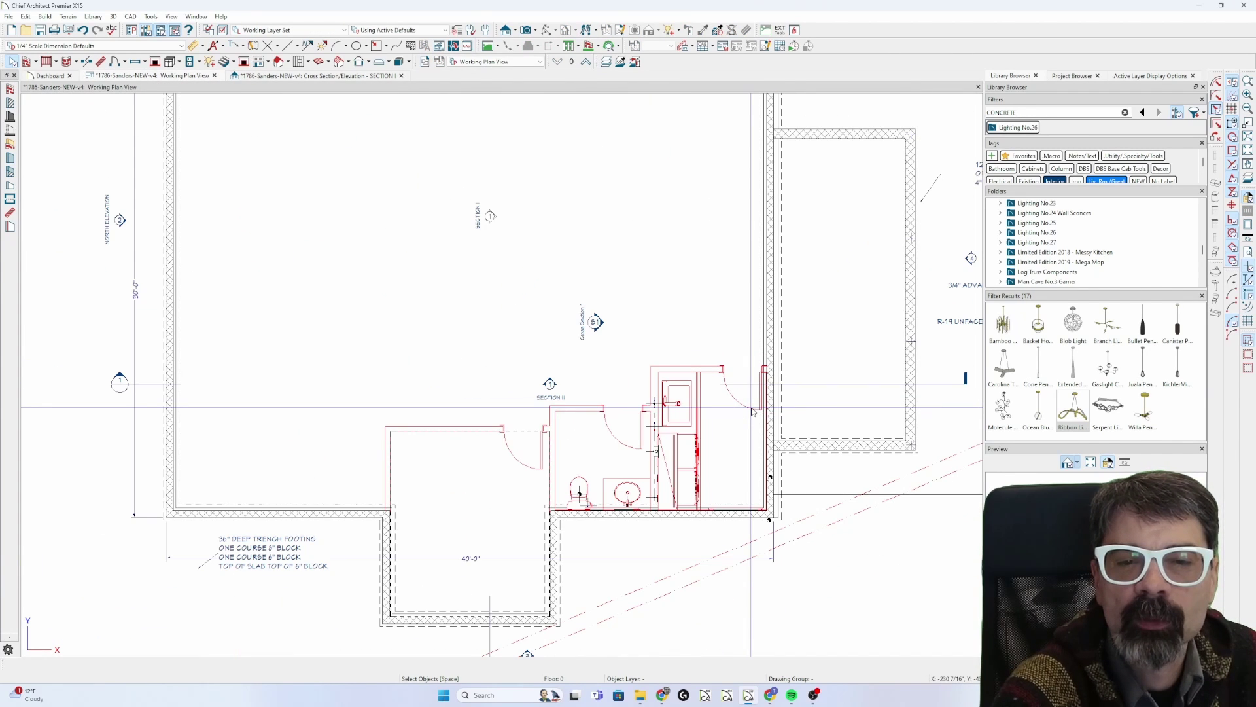
pyautogui.press('pageup')
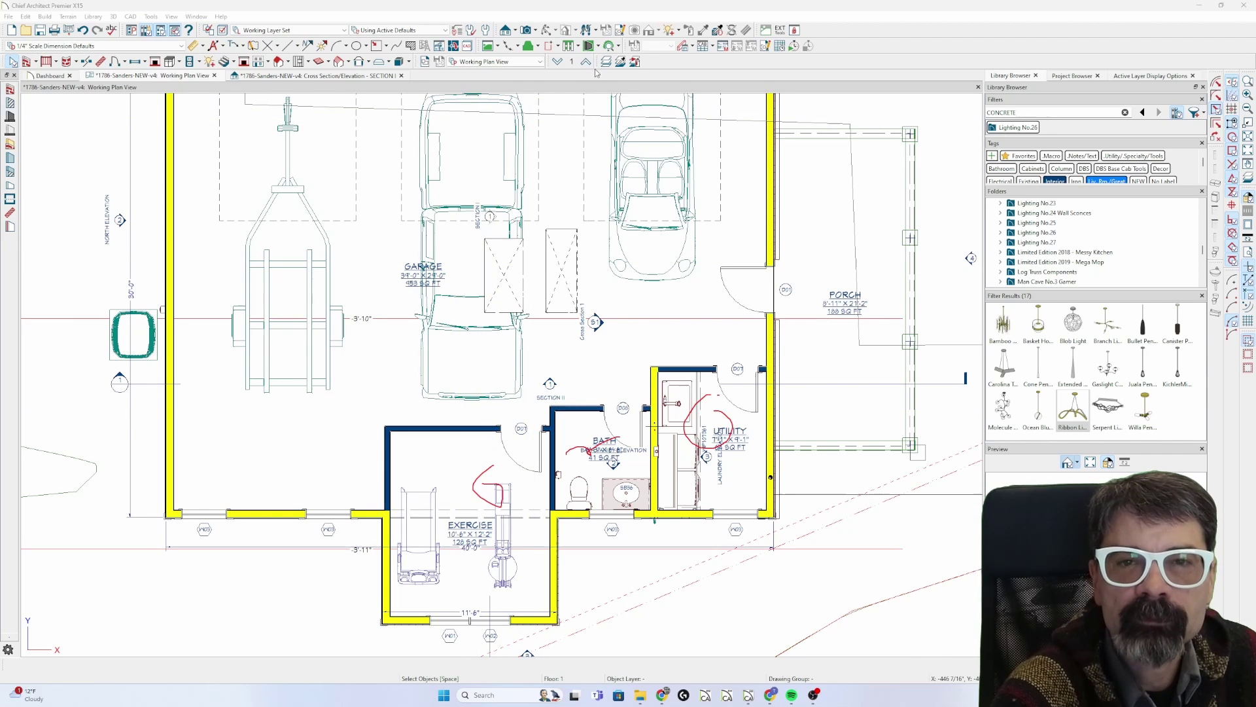
pyautogui.click(560, 65)
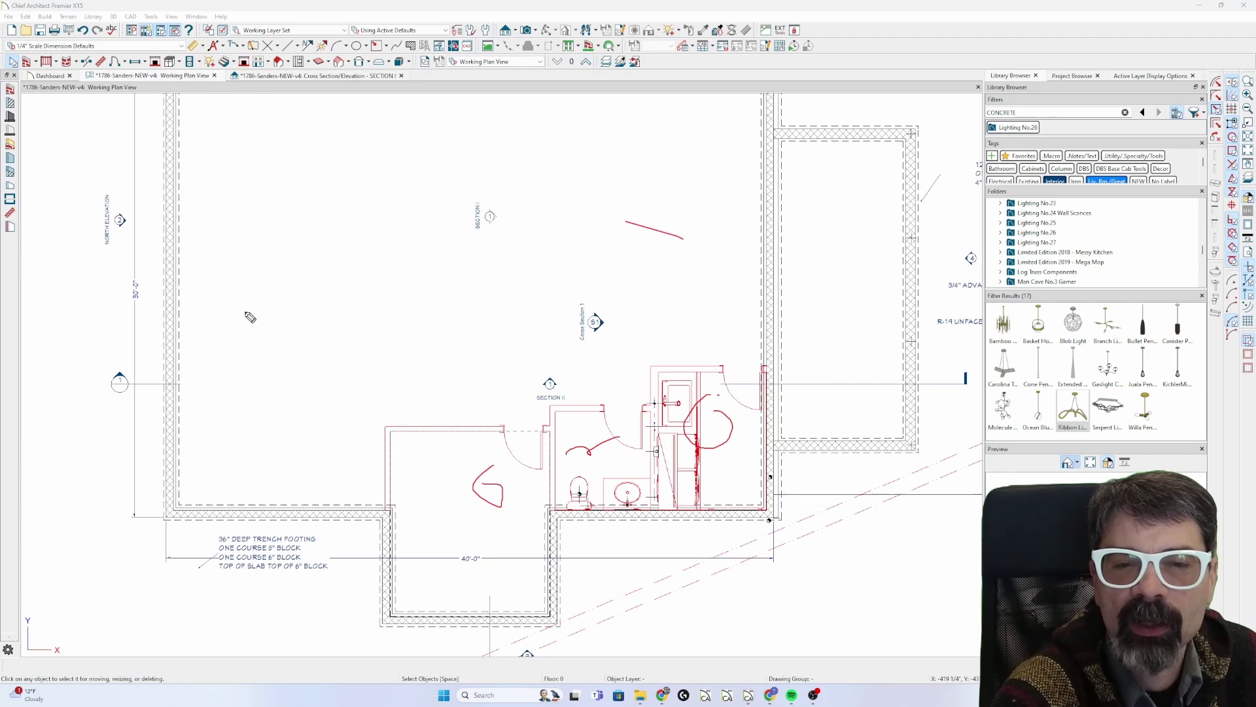
pyautogui.moveTo(487, 175)
pyautogui.mouseDown()
pyautogui.moveTo(425, 521)
pyautogui.moveTo(646, 531)
pyautogui.moveTo(703, 383)
pyautogui.moveTo(537, 252)
pyautogui.mouseUp()
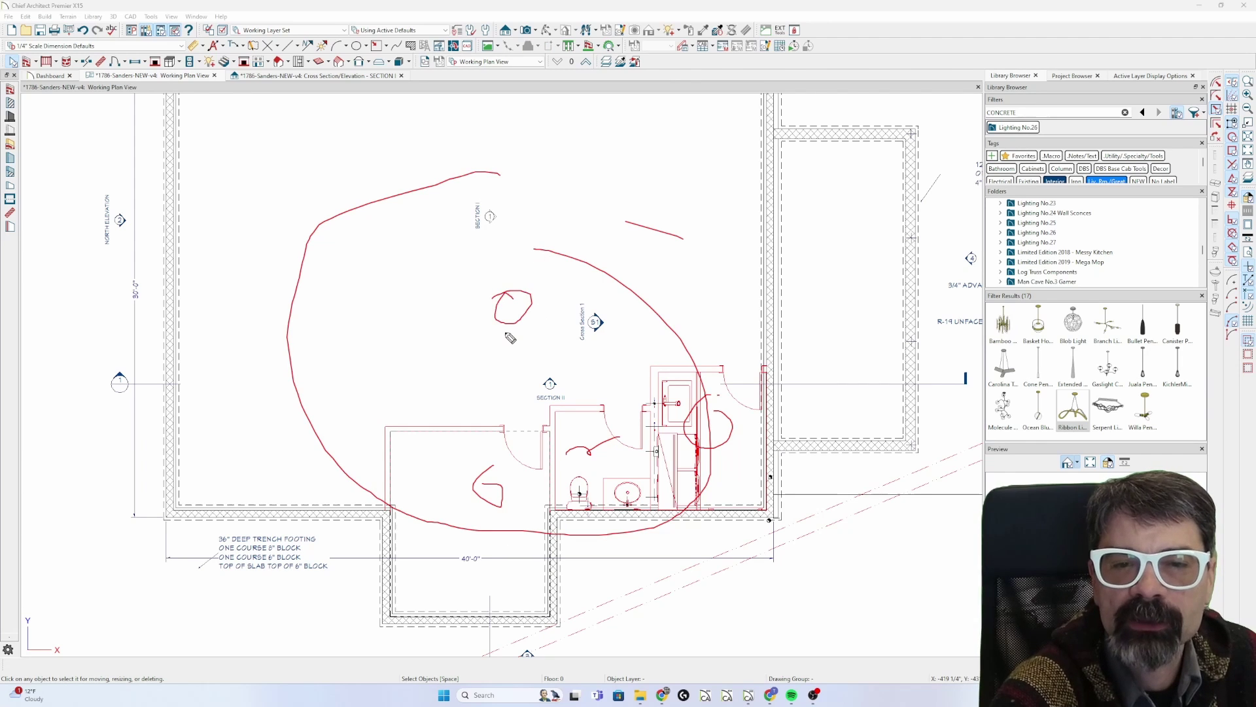
pyautogui.press('e')
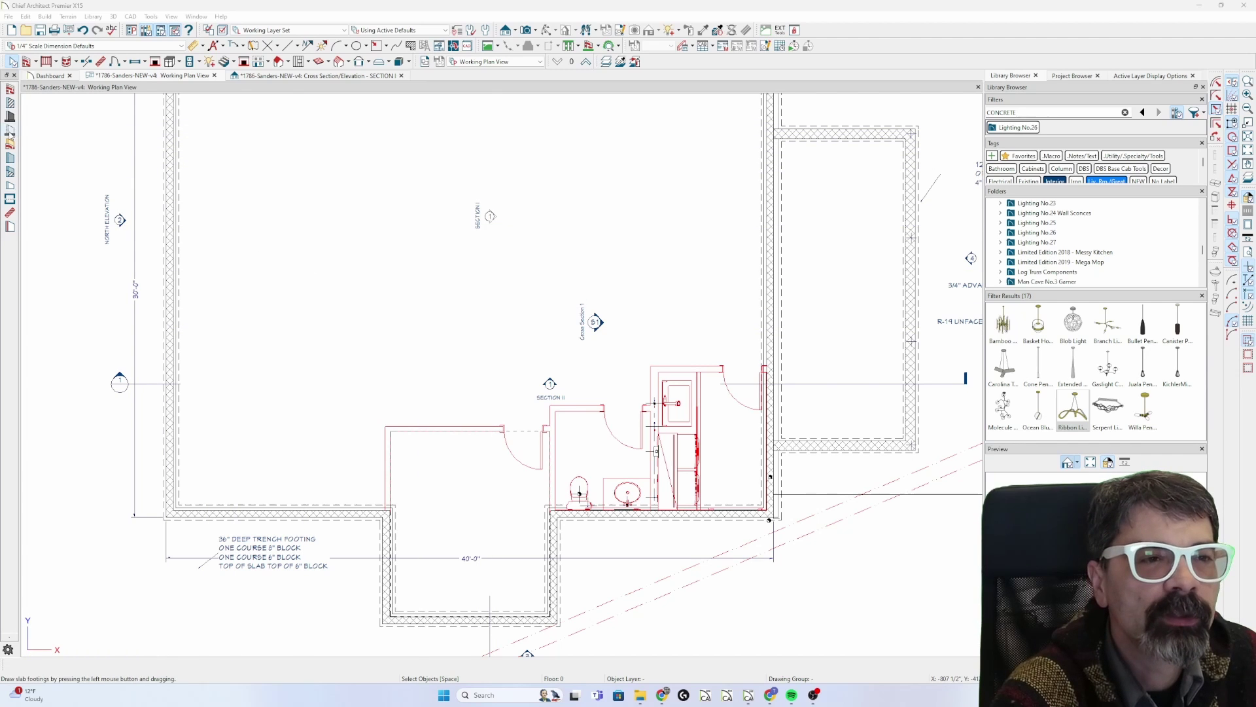
# - Draw a room divider along the top edge of the exercise and bath area
pyautogui.click(9, 200)
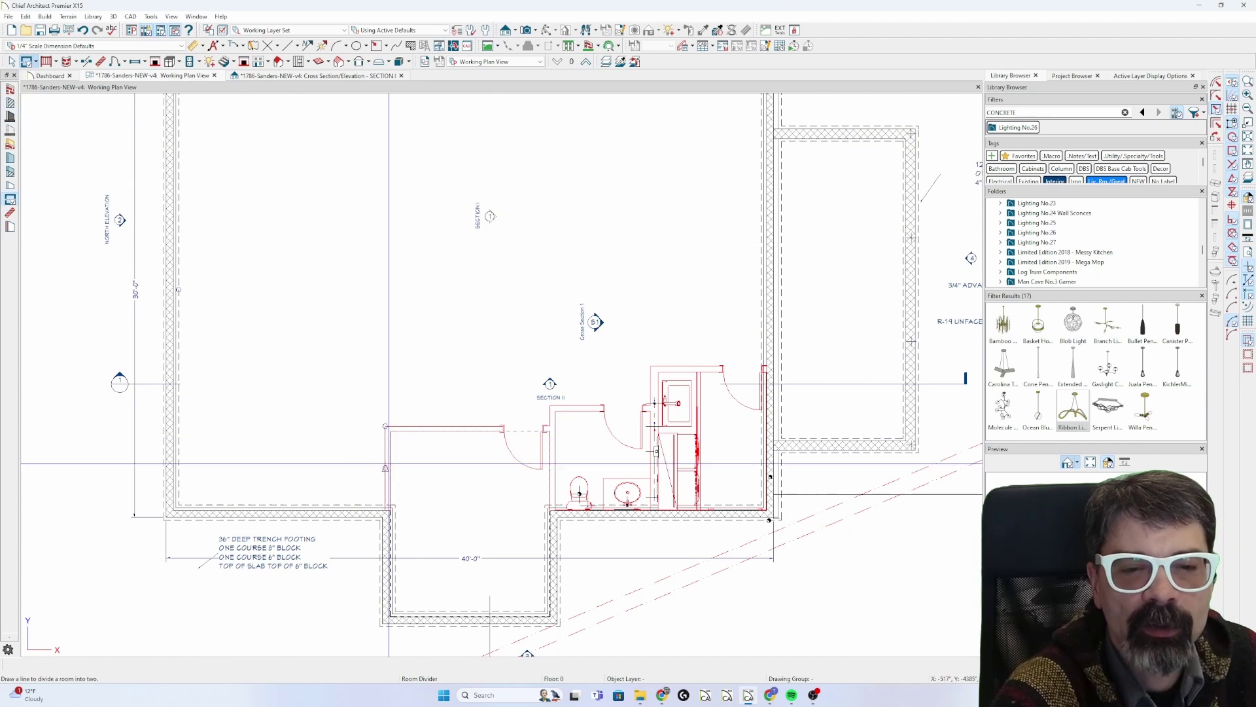
pyautogui.scroll(2, 389, 485)
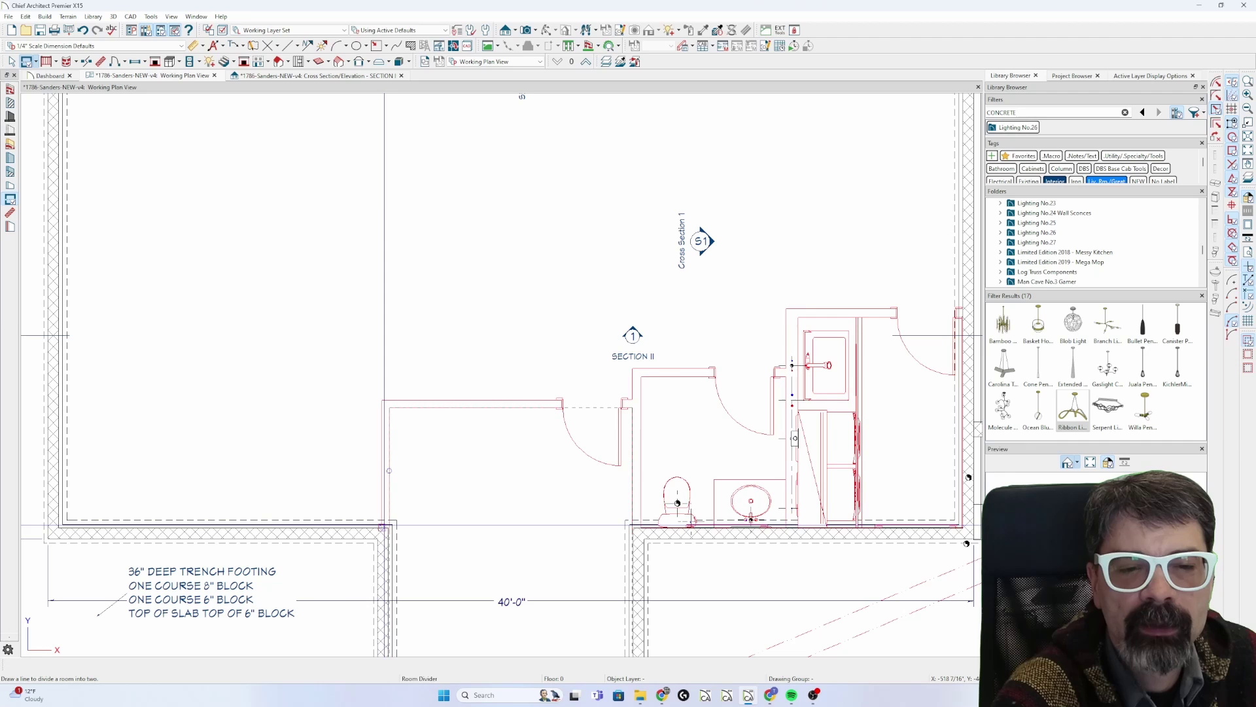
pyautogui.moveTo(379, 527); pyautogui.dragTo(961, 315)
pyautogui.press('space')
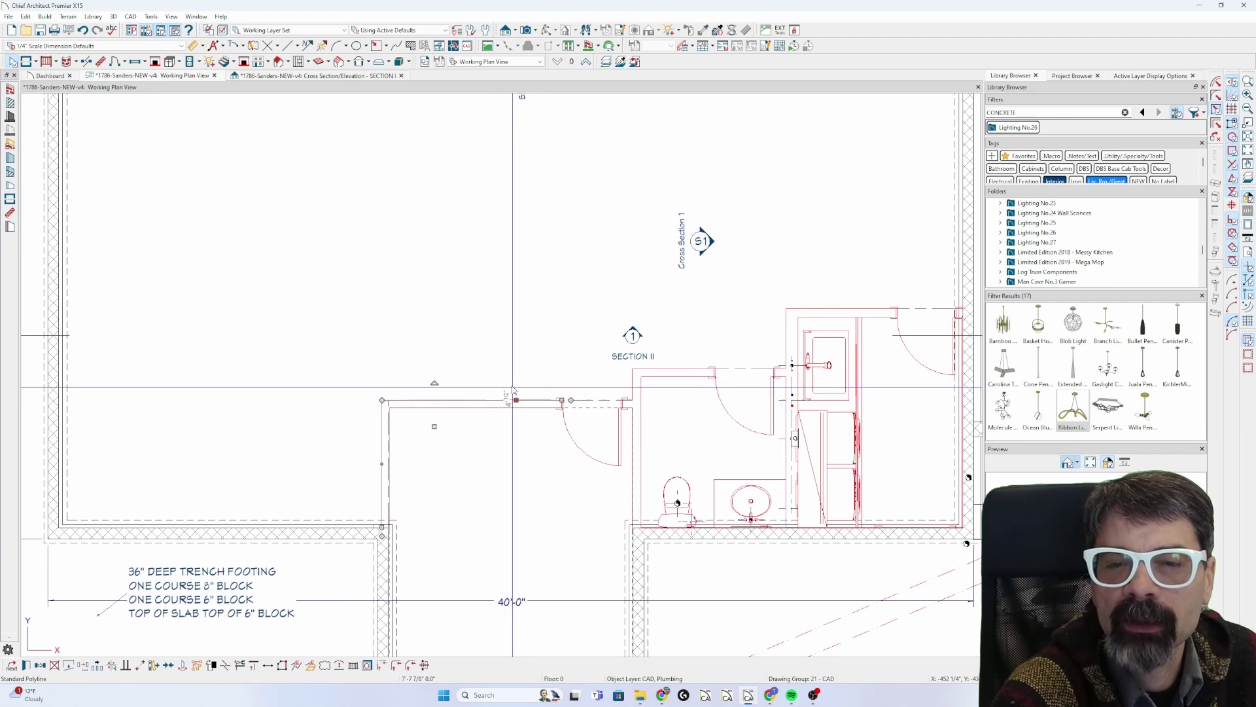
# - Set the garage-side foundation room's Floor to -44" and switch to the cross section
pyautogui.click(523, 452)
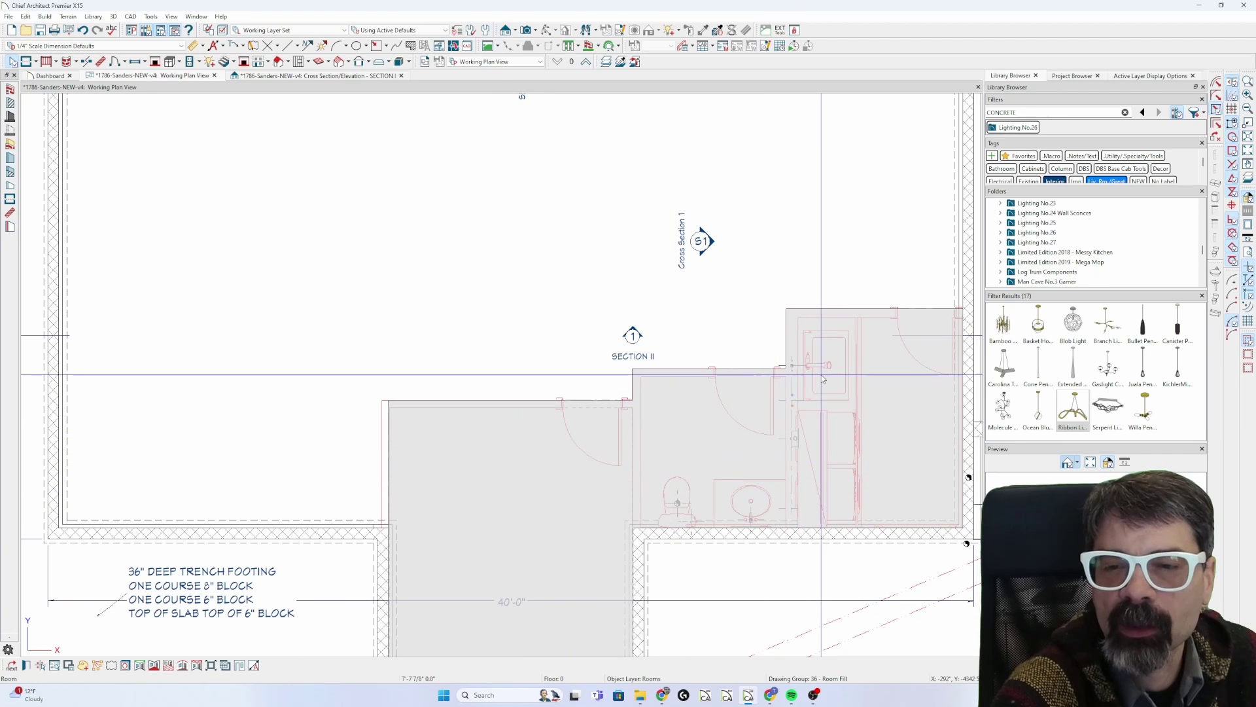
pyautogui.press('Escape')
pyautogui.click(503, 293)
pyautogui.doubleClick(502, 293)
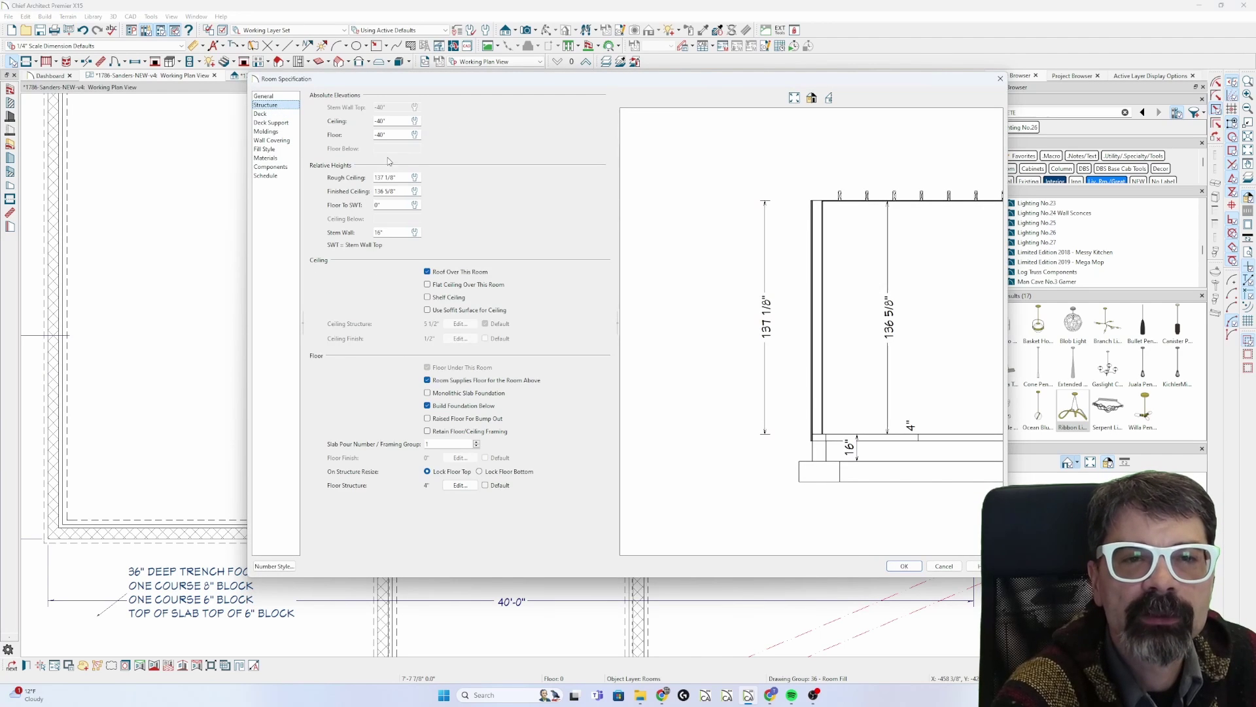
pyautogui.doubleClick(385, 135)
pyautogui.write('-')
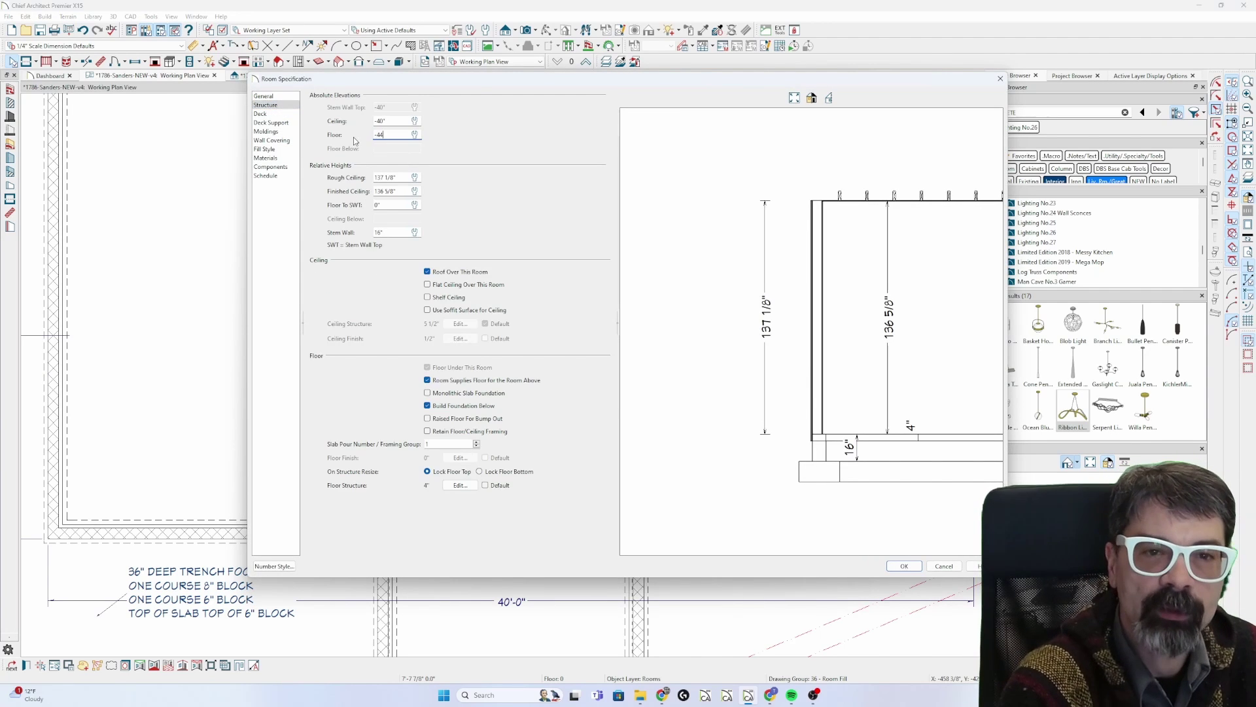
pyautogui.write('44')
pyautogui.press('Return')
pyautogui.hotkey('ctrl', 'Tab')
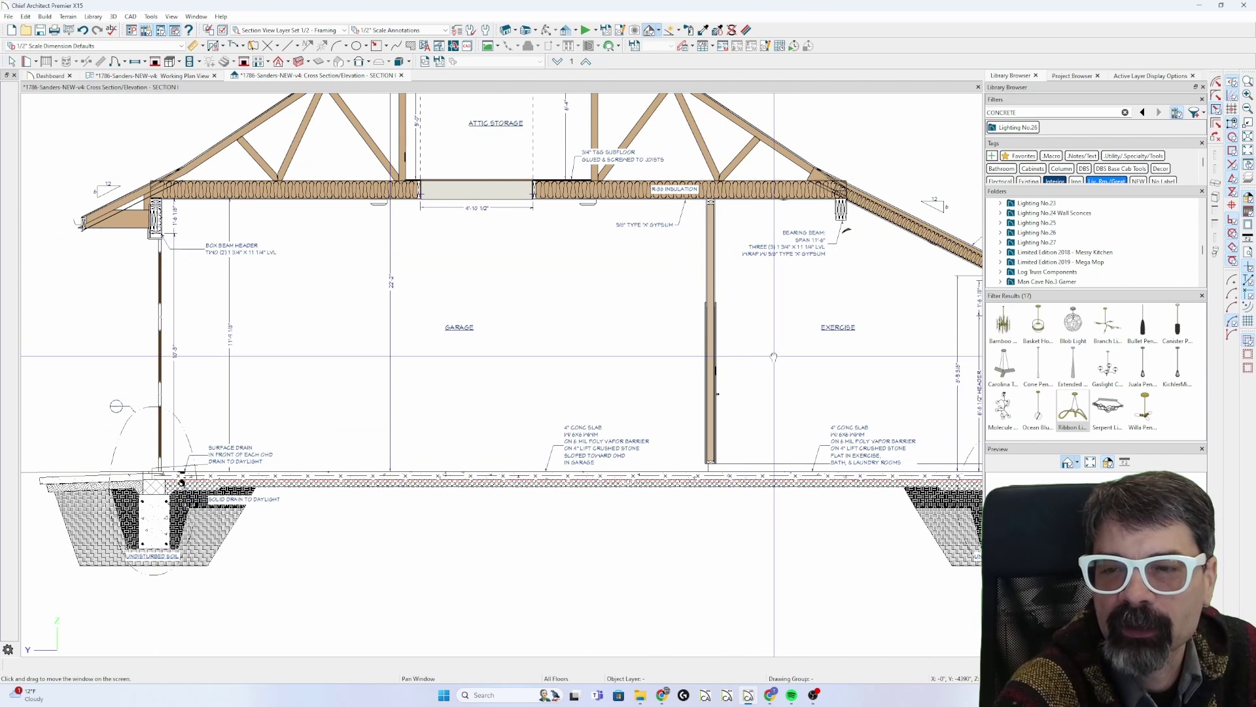
# - Pull the garage slab's end back so it lines up with the wall face
pyautogui.moveTo(717, 356); pyautogui.dragTo(544, 363, button='middle')
pyautogui.scroll(2, 816, 456)
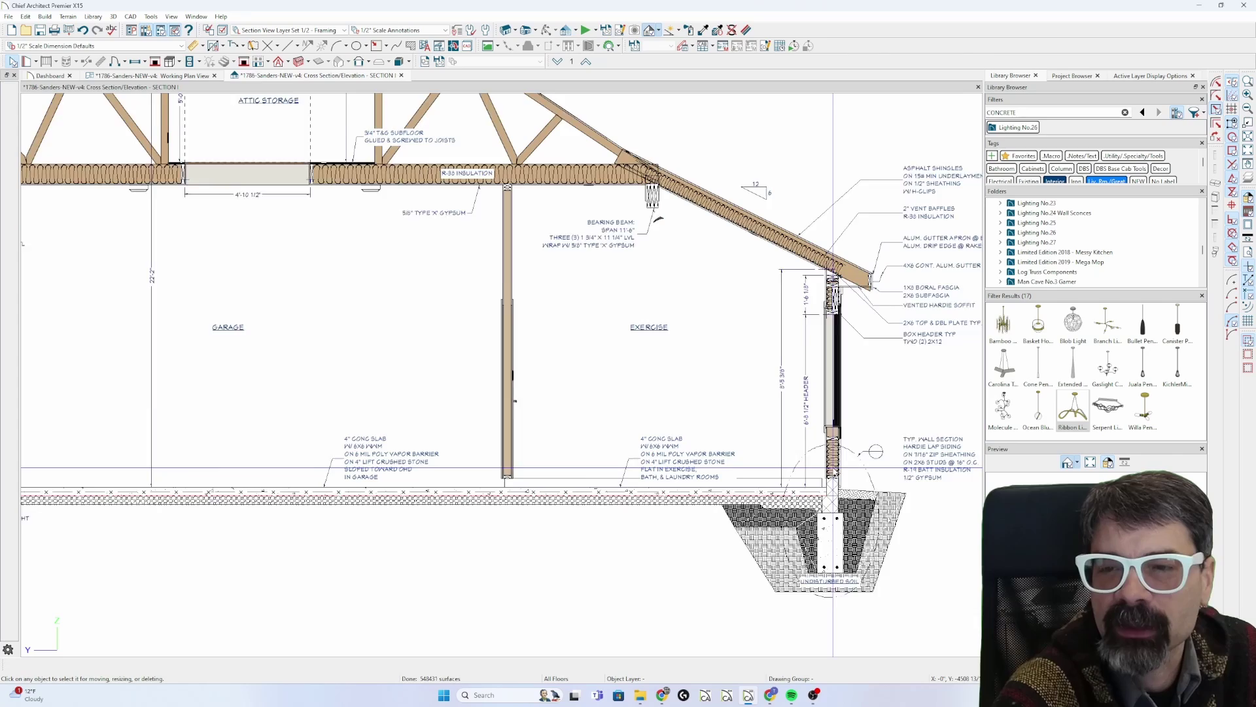
pyautogui.scroll(-1, 817, 456)
pyautogui.scroll(-1, 704, 417)
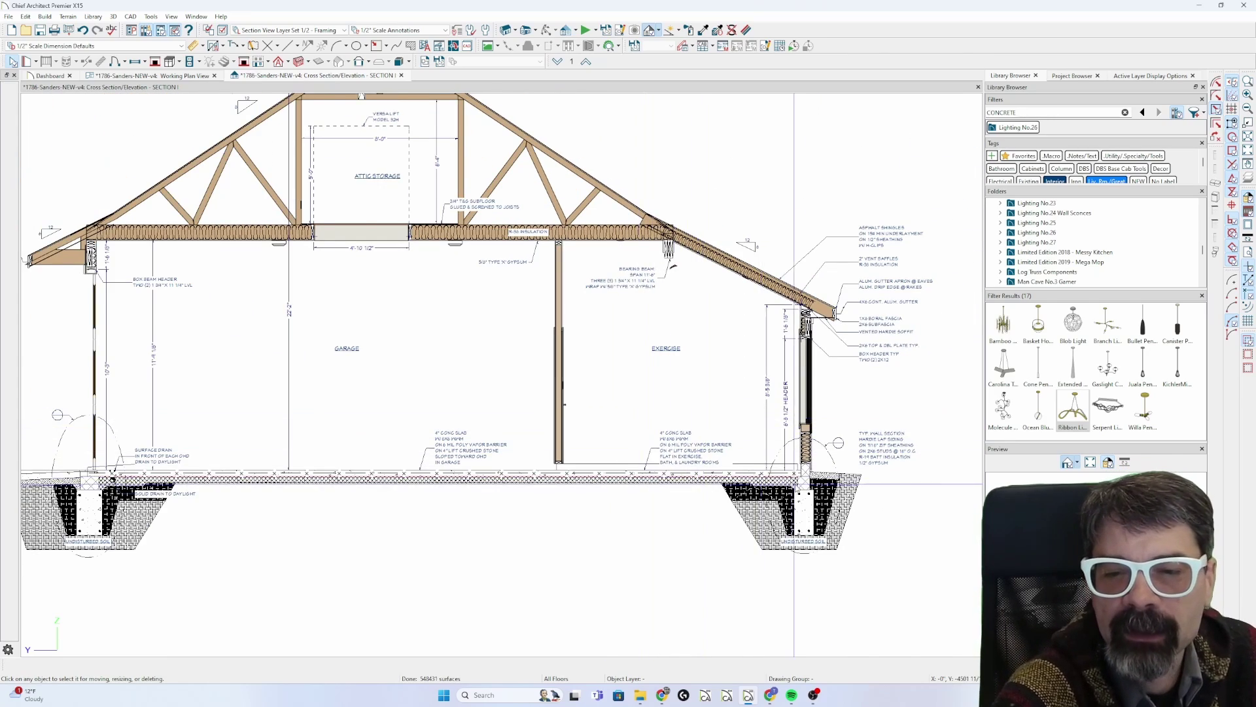
pyautogui.scroll(1, 794, 483)
pyautogui.scroll(1, 789, 485)
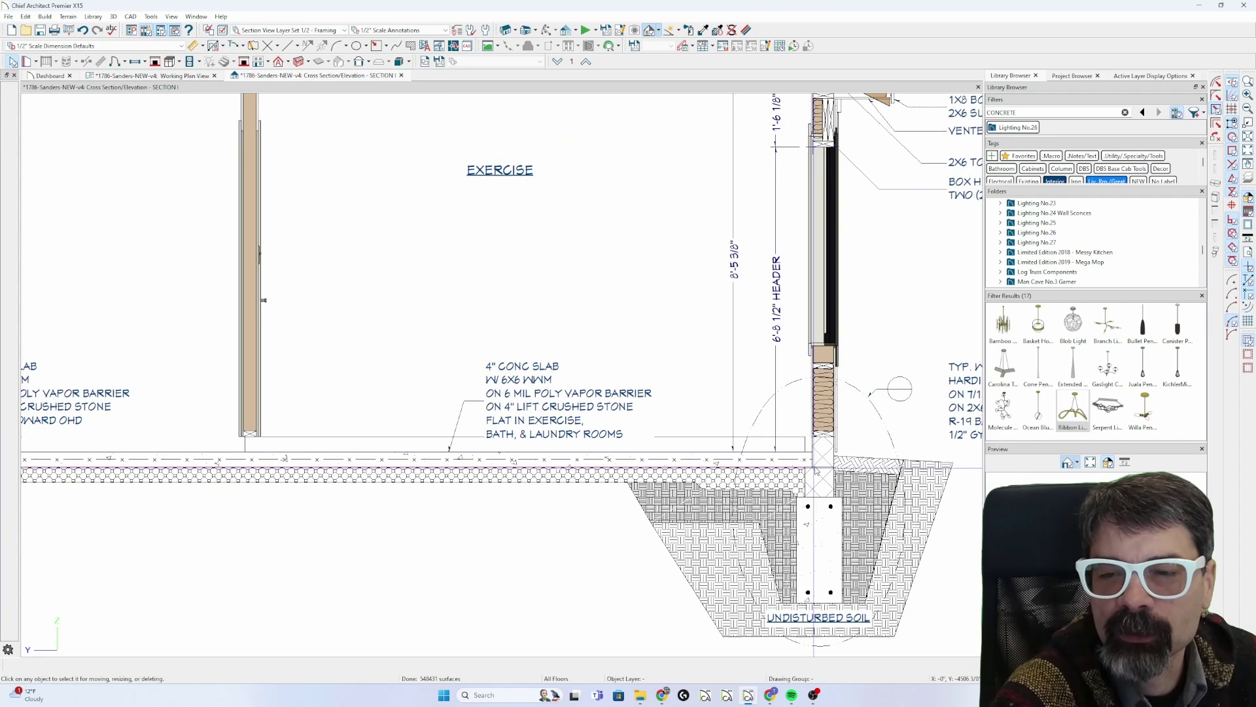
pyautogui.scroll(1, 812, 463)
pyautogui.click(838, 468)
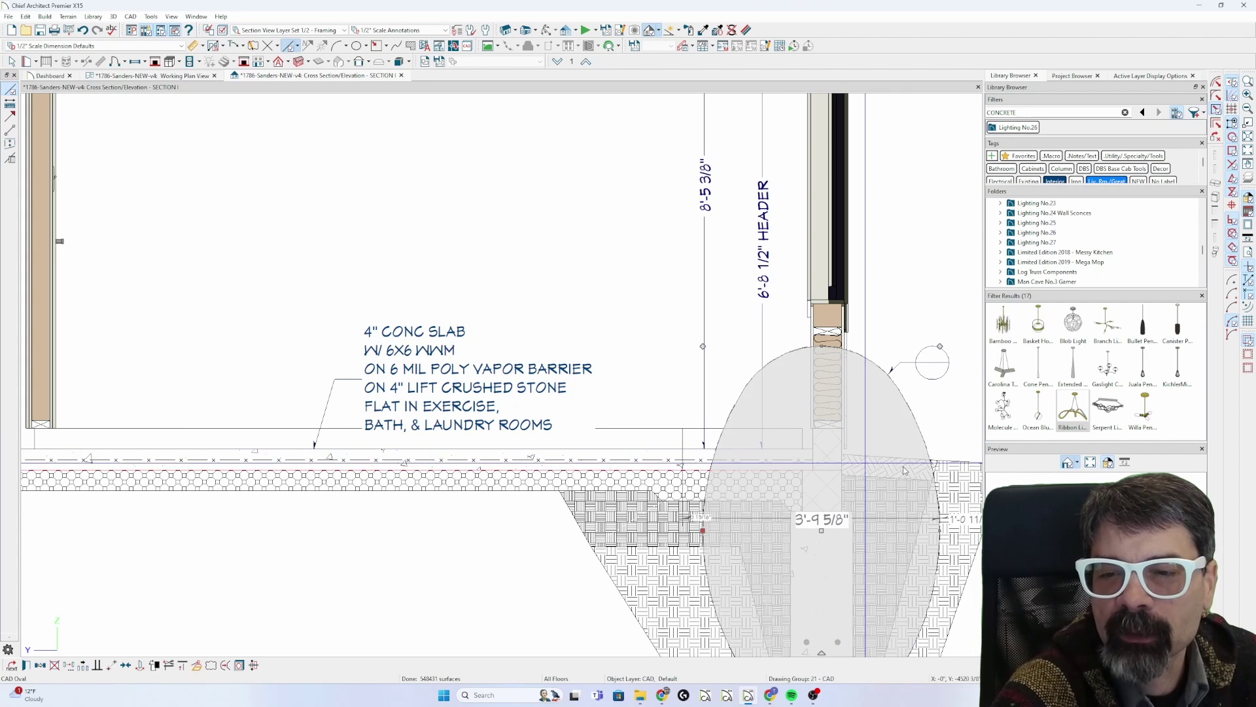
pyautogui.click(608, 451)
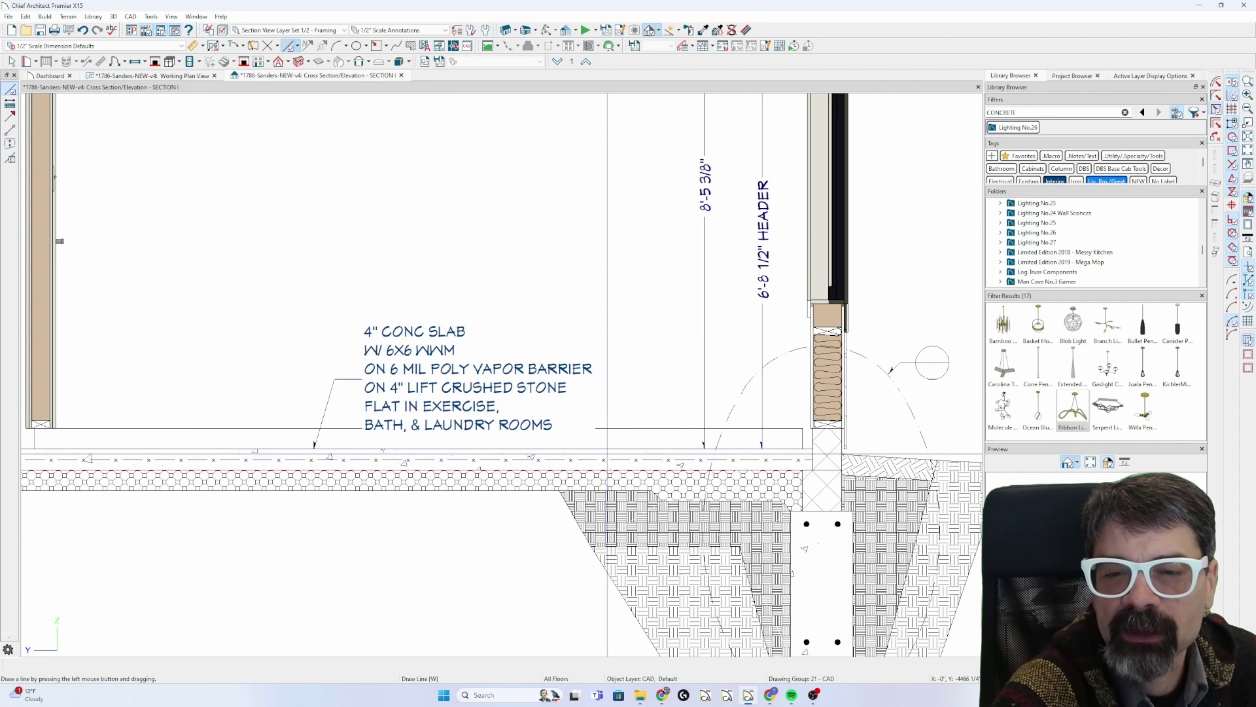
pyautogui.scroll(-2, 677, 463)
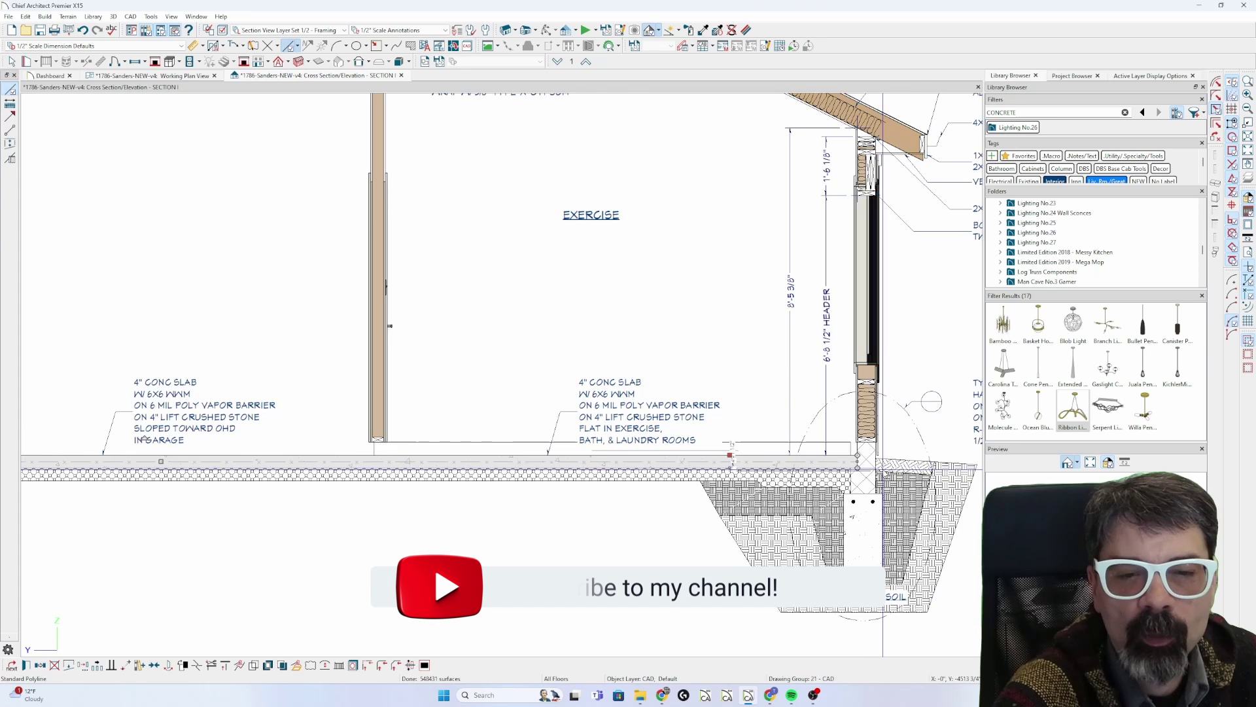
pyautogui.moveTo(852, 452); pyautogui.dragTo(257, 453)
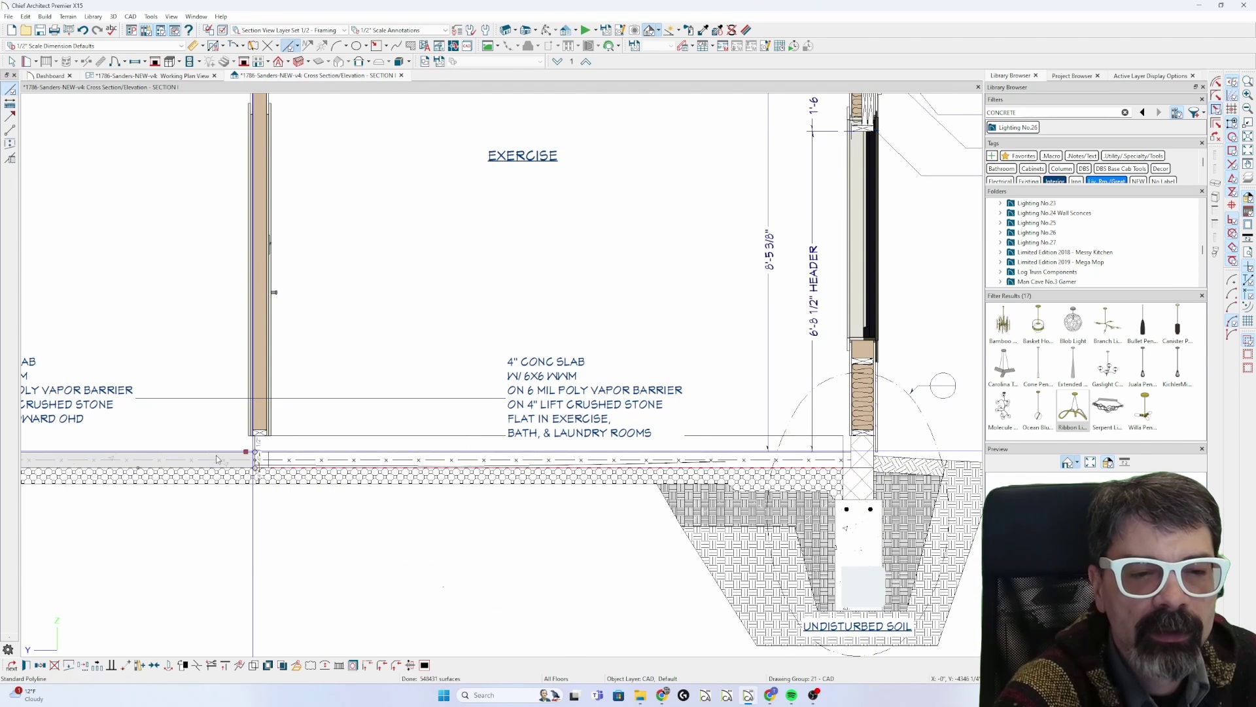
pyautogui.scroll(2, 241, 445)
pyautogui.scroll(3, 252, 440)
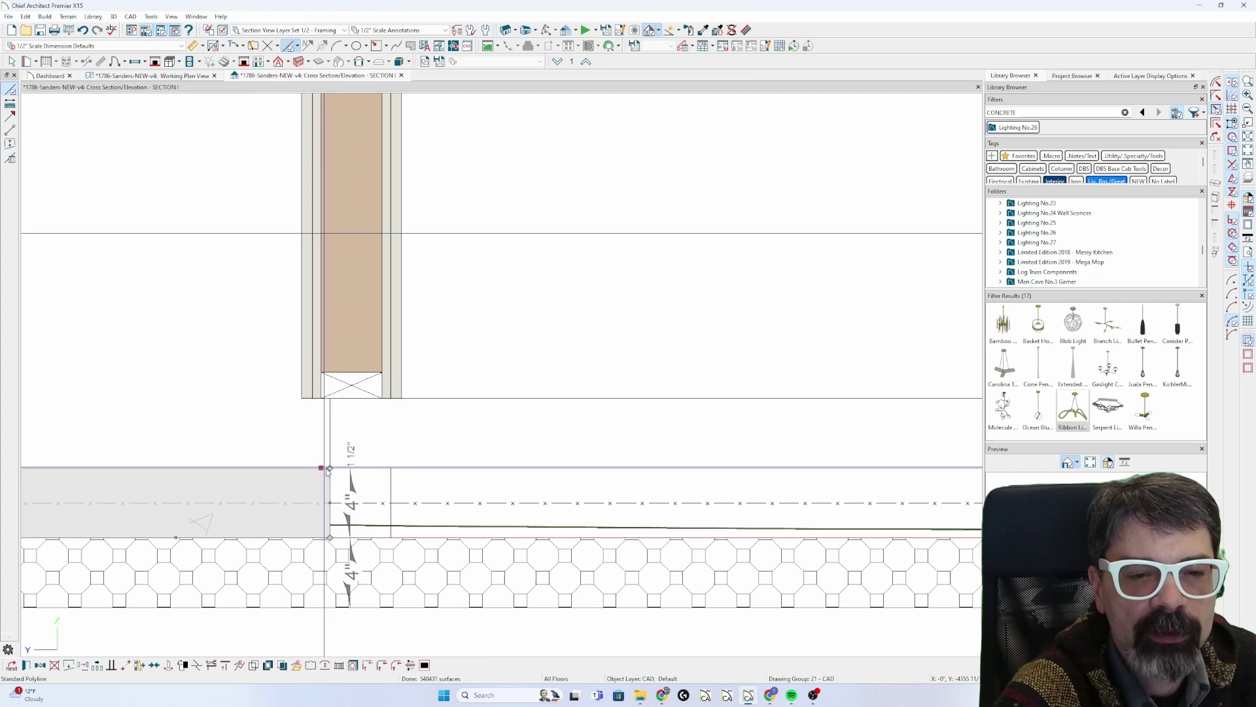
pyautogui.moveTo(330, 475); pyautogui.dragTo(321, 398)
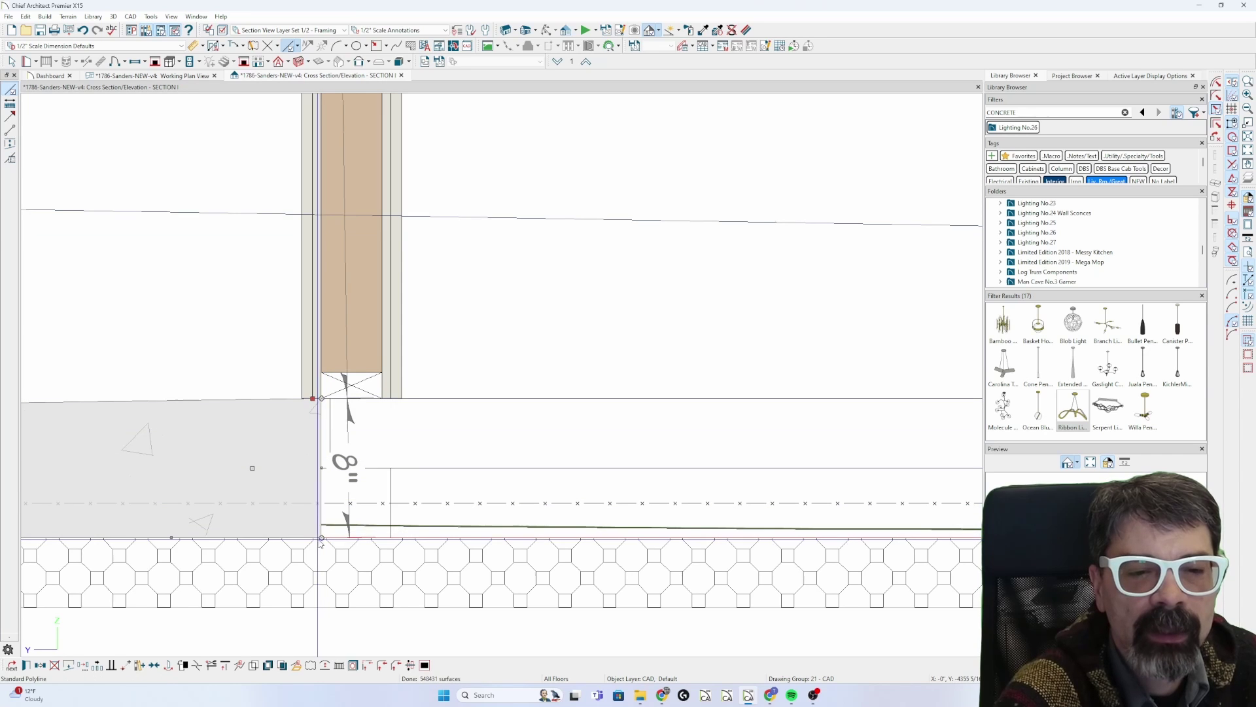
# - Raise the slab's bottom edge by a 4" vertical offset to make it 4" thick
pyautogui.moveTo(320, 538); pyautogui.dragTo(321, 484)
pyautogui.press('Tab')
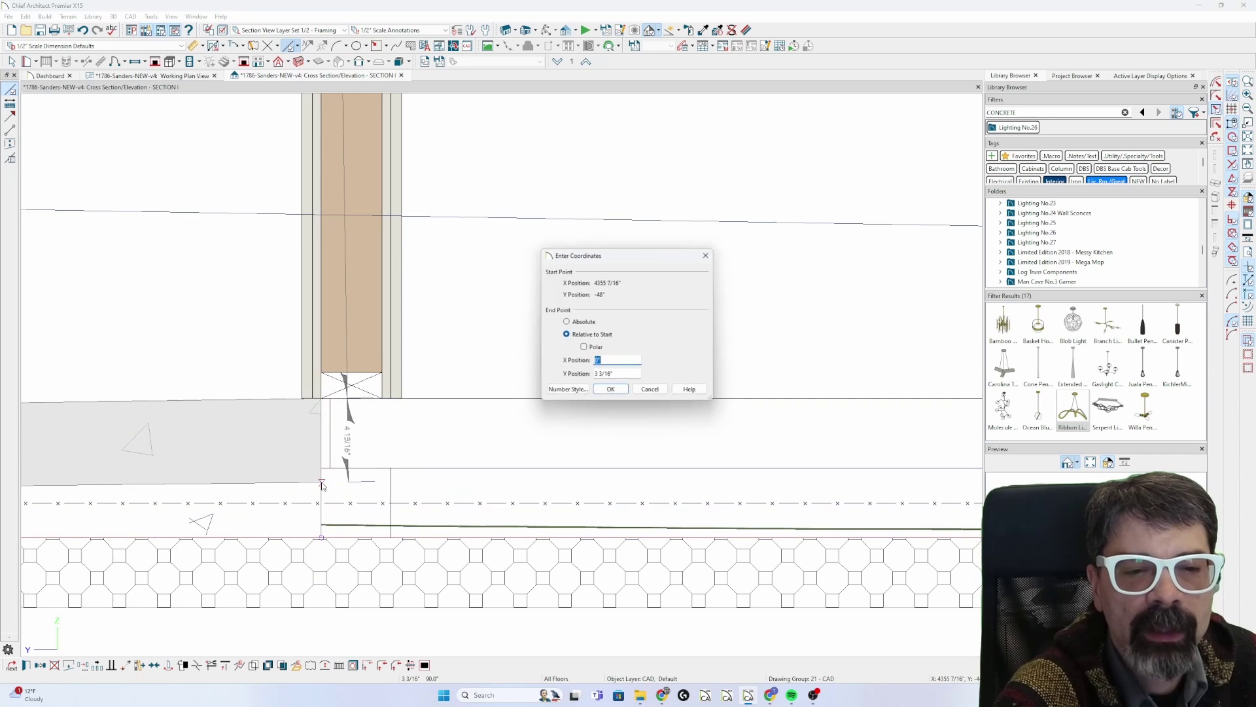
pyautogui.press('Tab')
pyautogui.write('4')
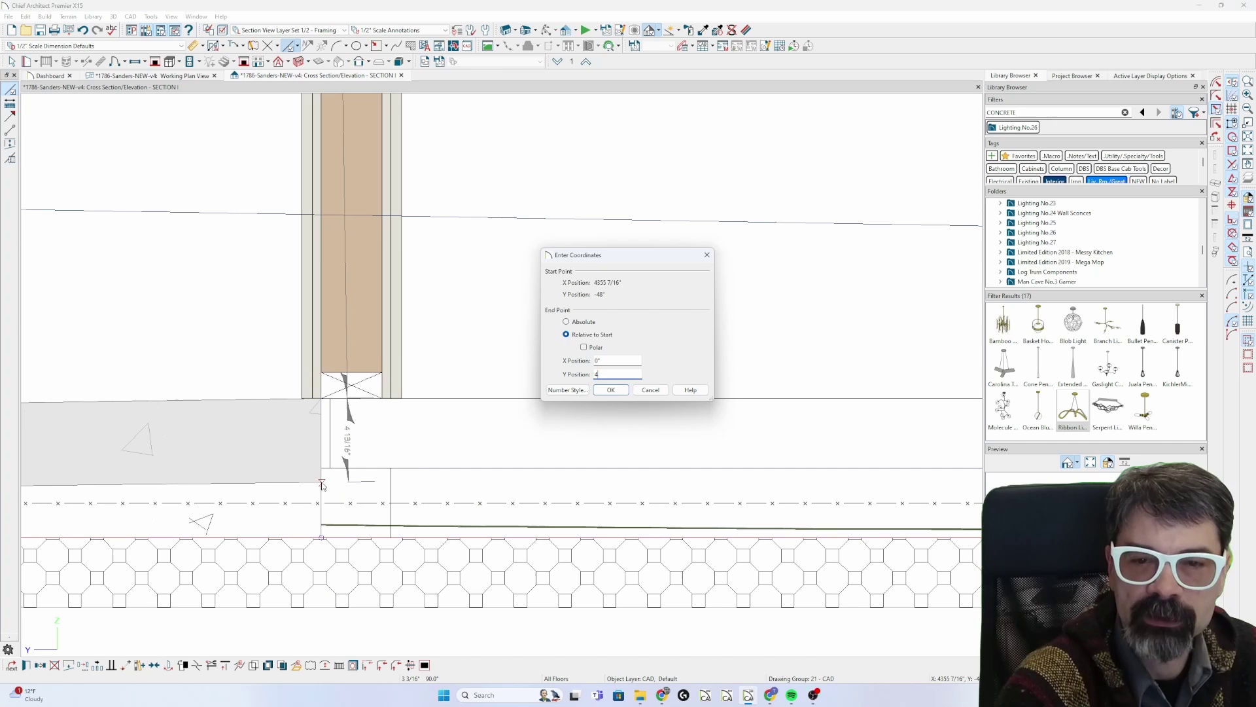
pyautogui.press('Return')
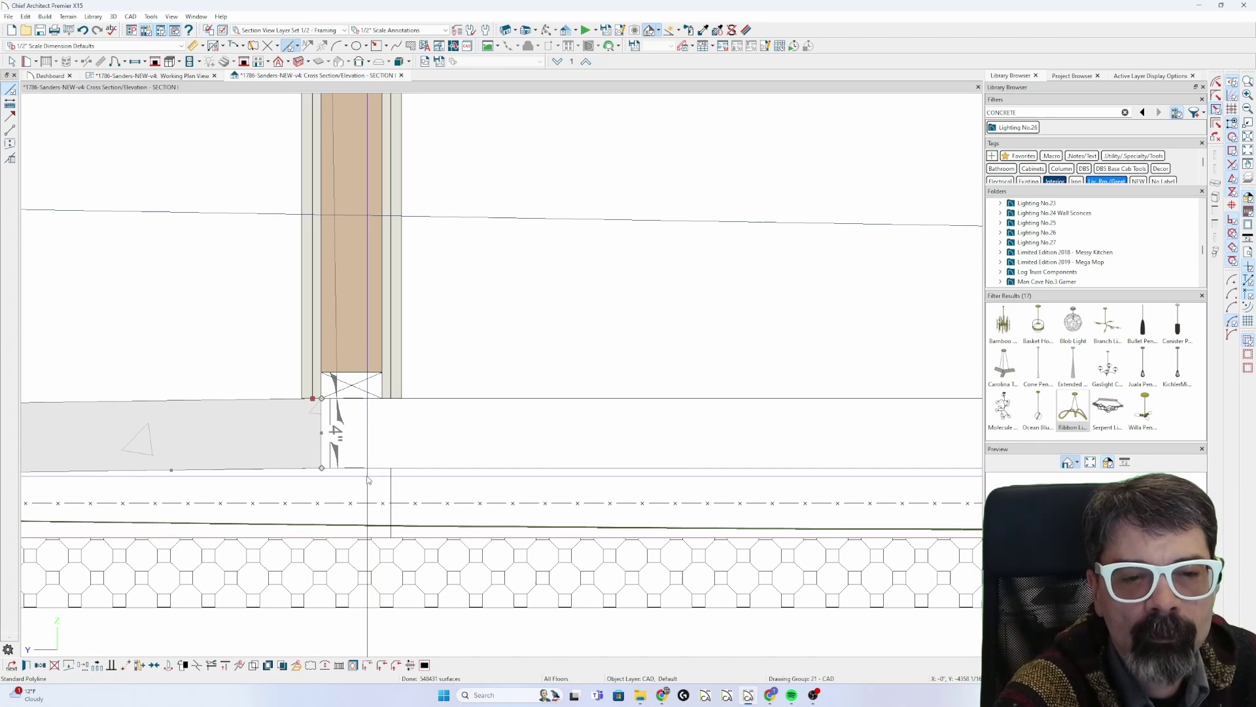
# - Jog the dash-dot mesh line and raise it up into the slab
pyautogui.scroll(-2, 369, 481)
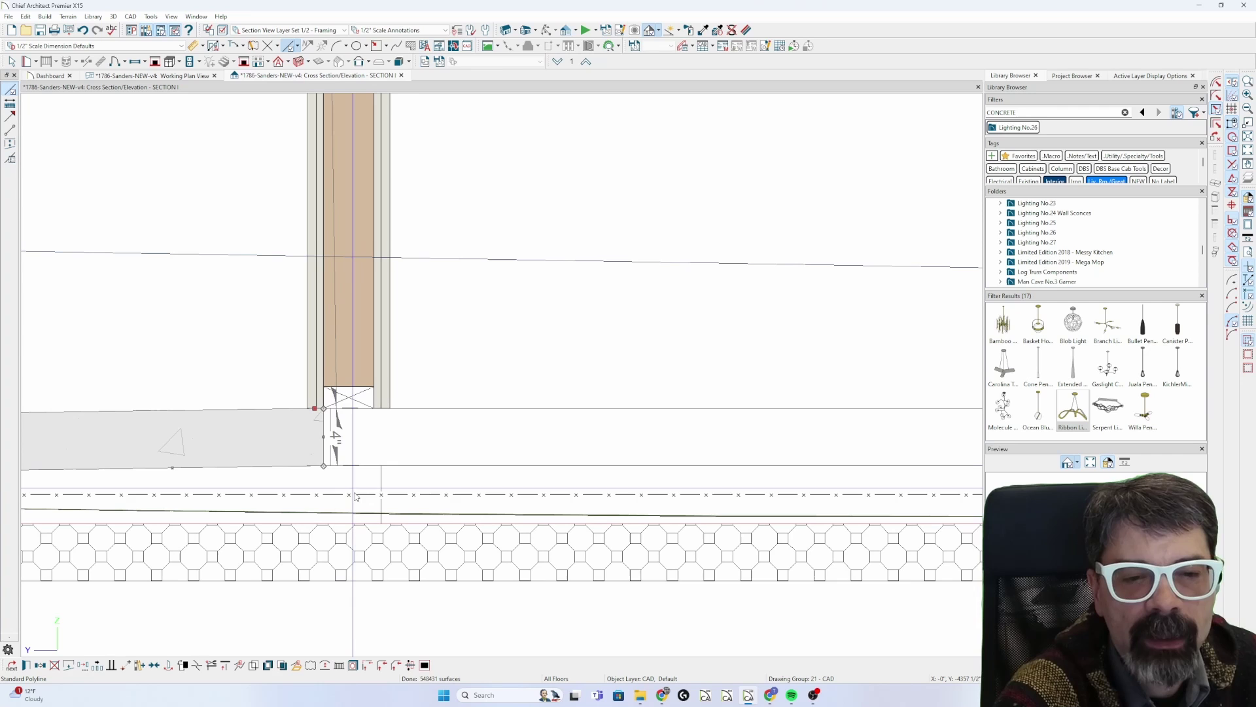
pyautogui.click(340, 515)
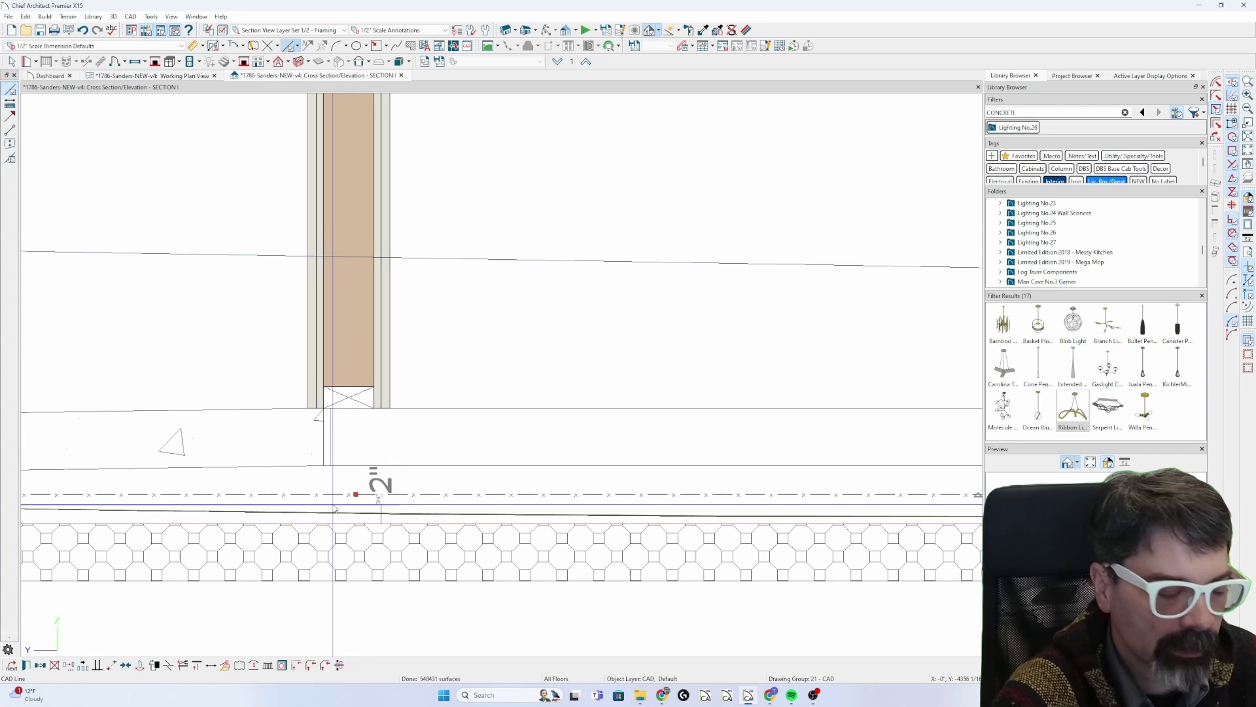
pyautogui.press('Escape')
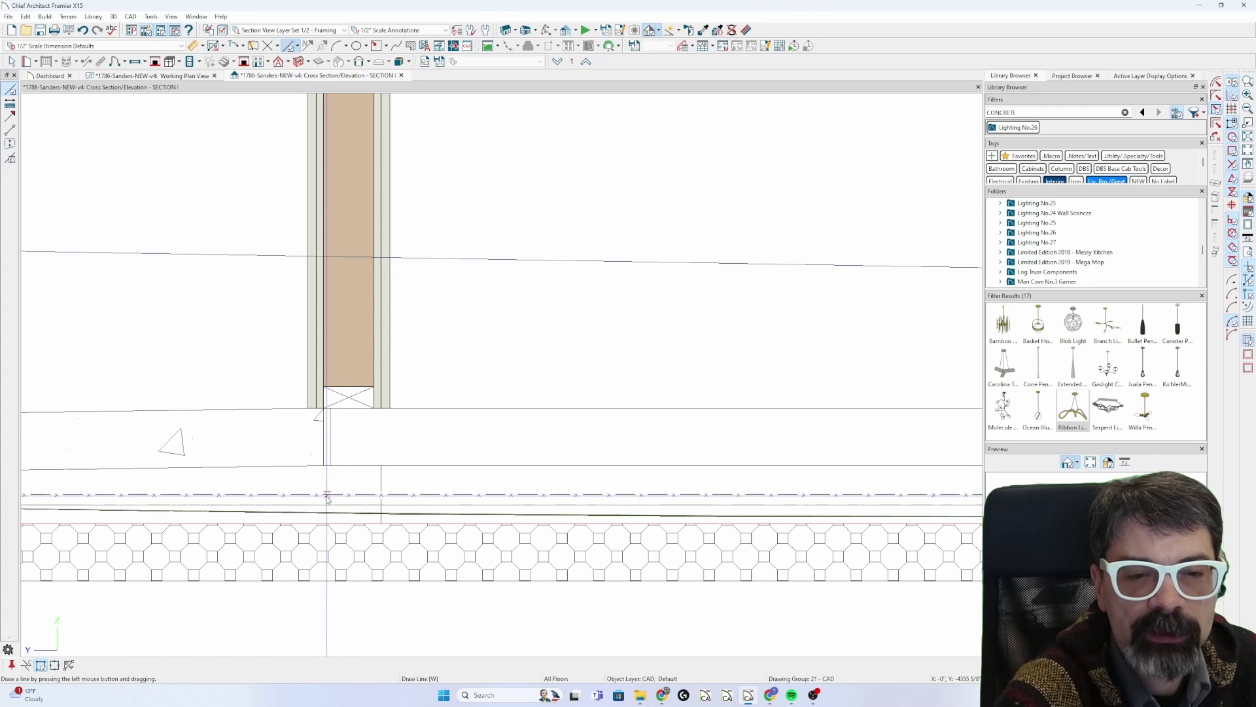
pyautogui.click(326, 496)
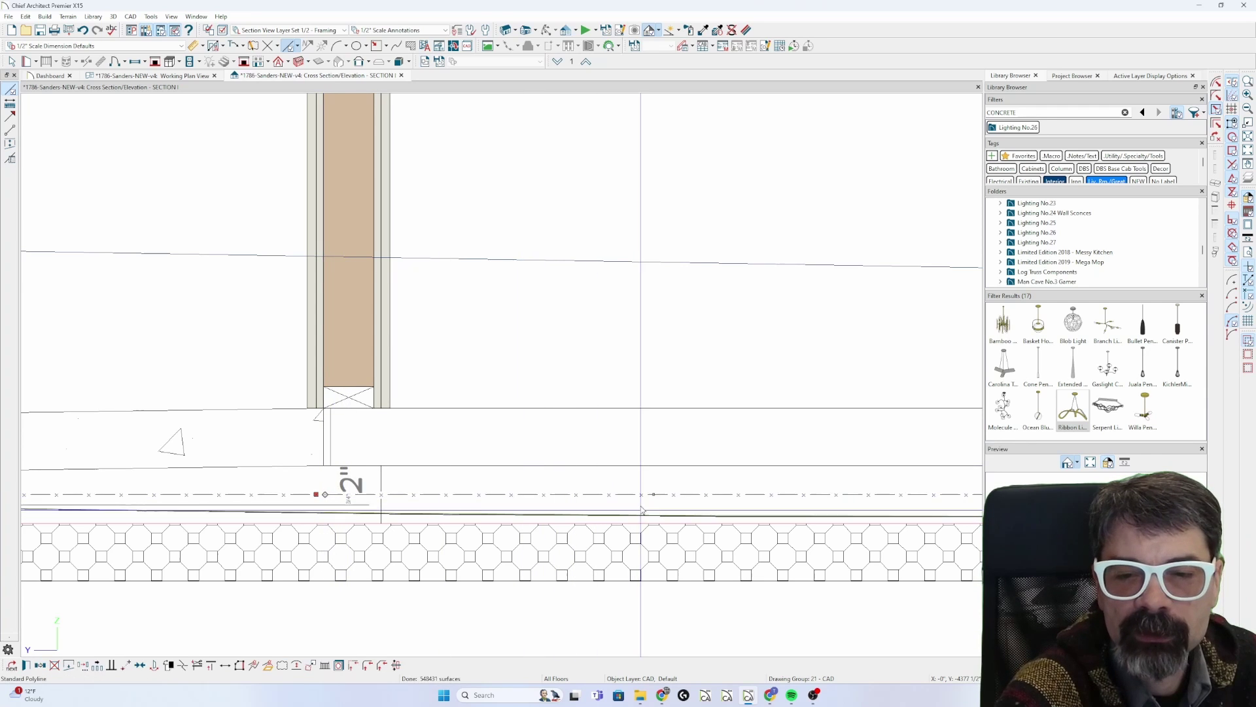
pyautogui.moveTo(654, 488); pyautogui.dragTo(653, 437)
pyautogui.press('Tab')
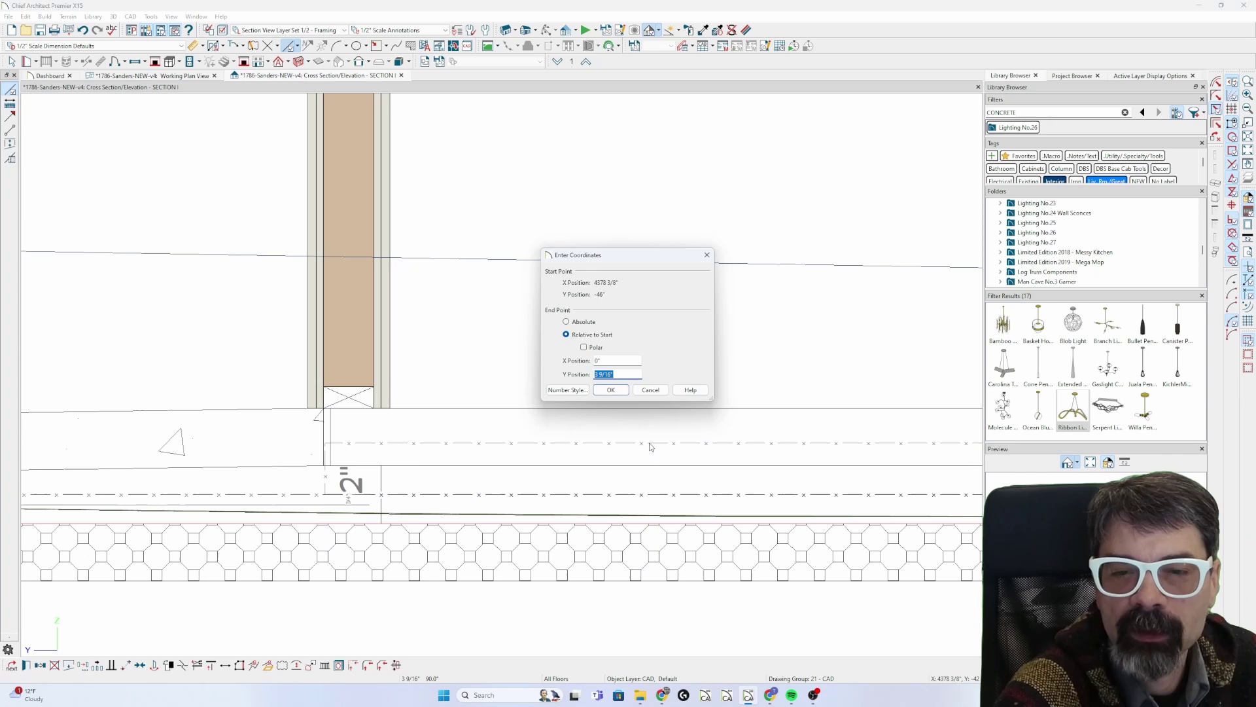
pyautogui.press('Return')
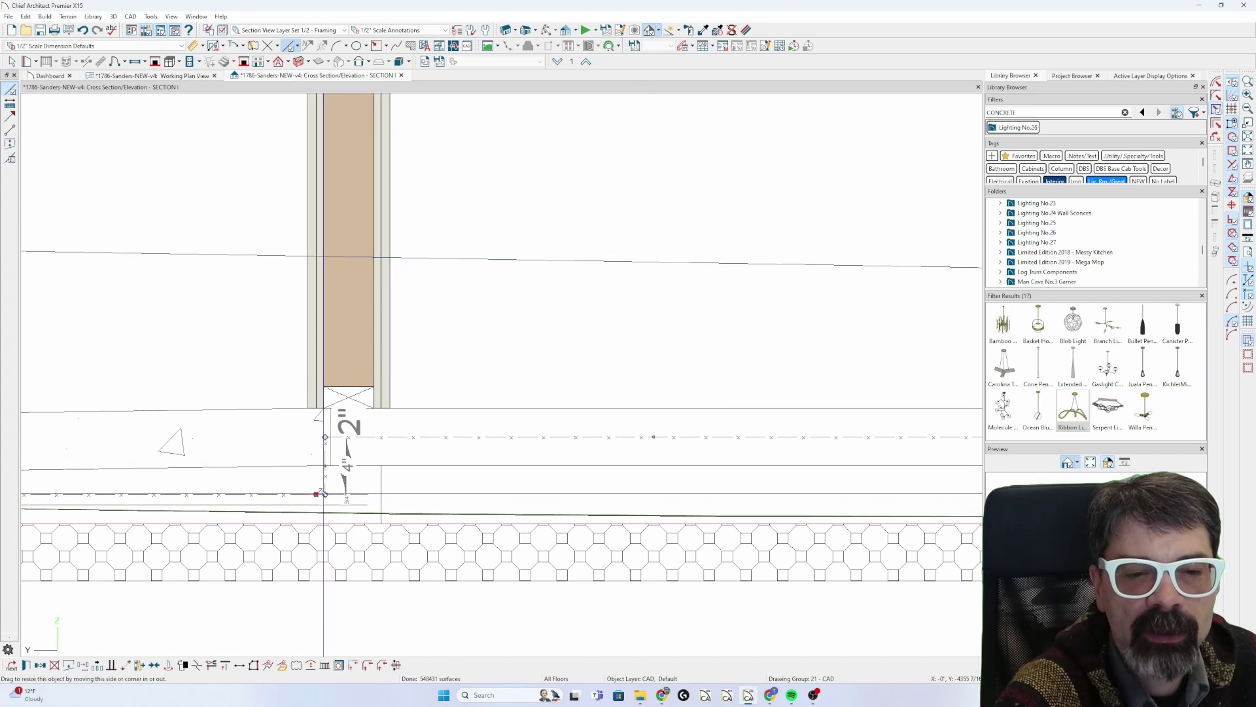
pyautogui.moveTo(321, 495); pyautogui.dragTo(326, 437)
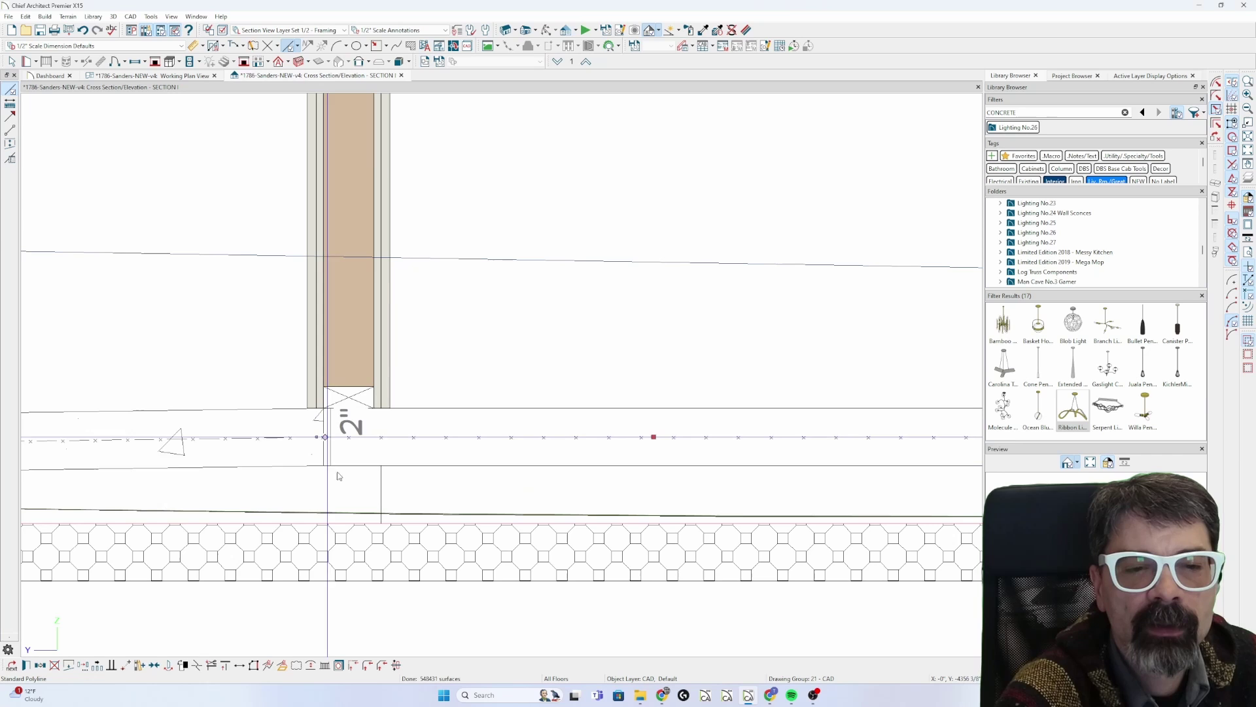
pyautogui.press('Escape')
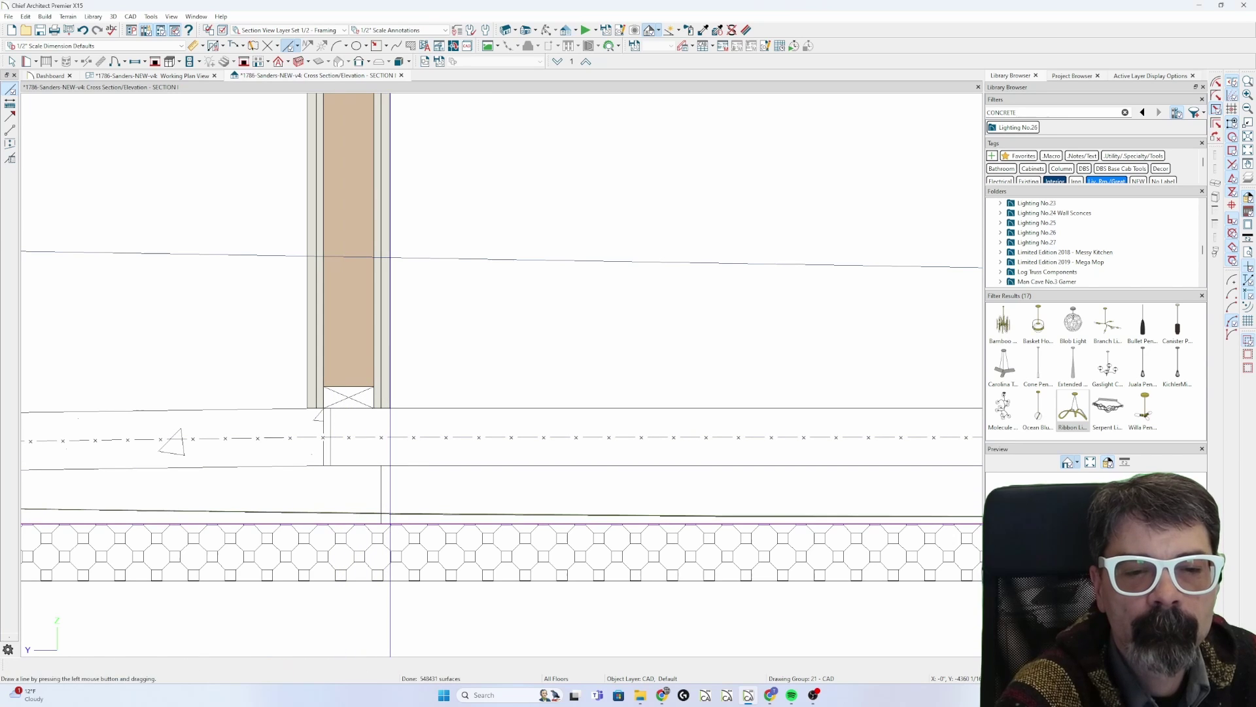
# - Reshape the slab outline, raising its top edge and its lower edge by 4"
pyautogui.click(390, 523)
pyautogui.scroll(-2, 395, 530)
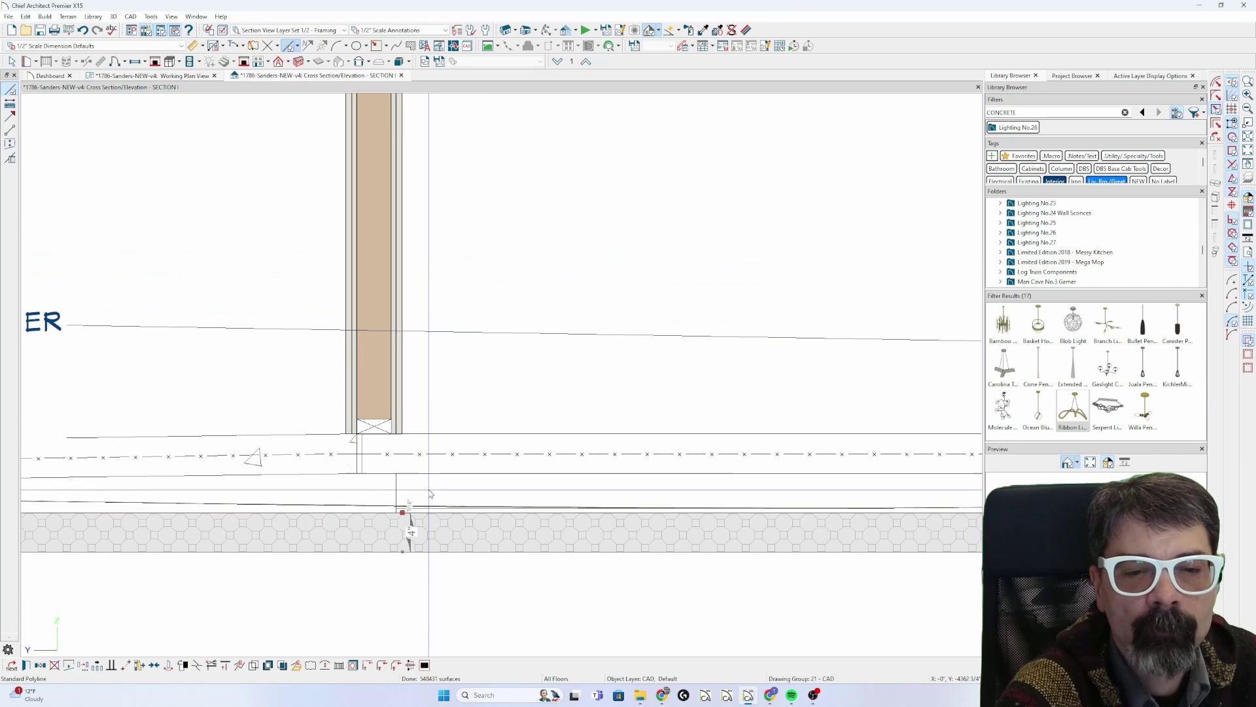
pyautogui.click(381, 516)
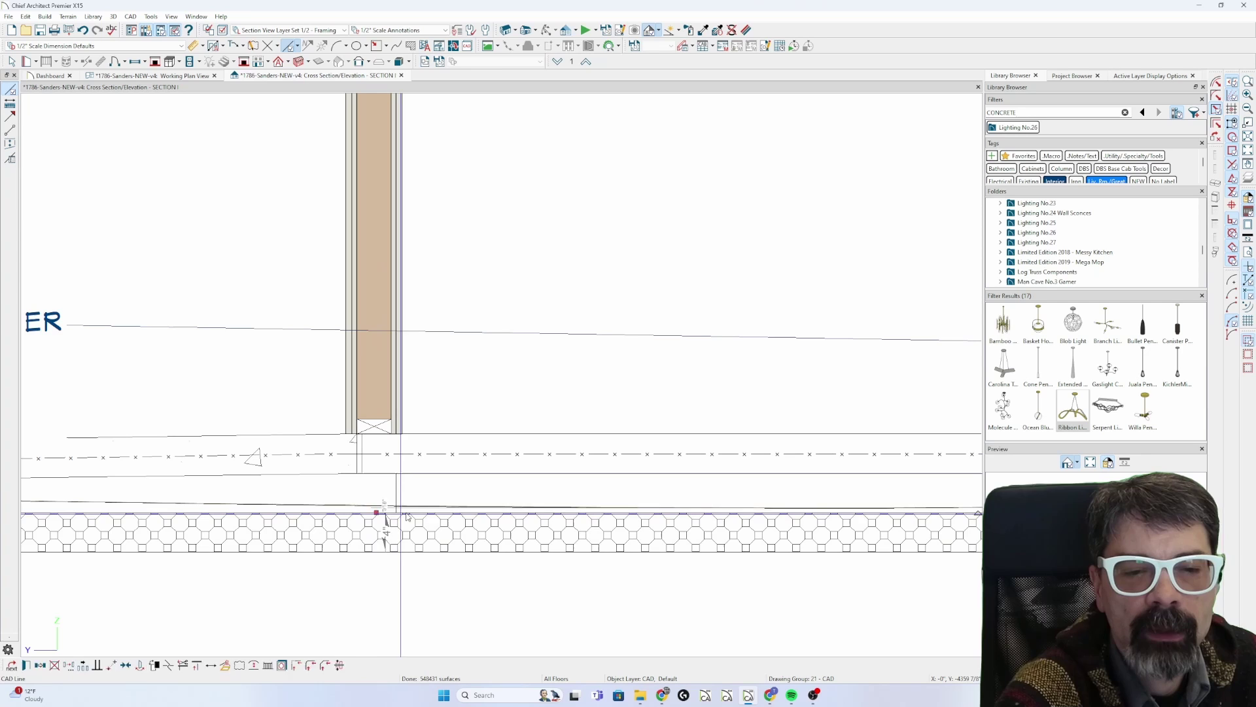
pyautogui.press('Escape')
pyautogui.click(369, 512)
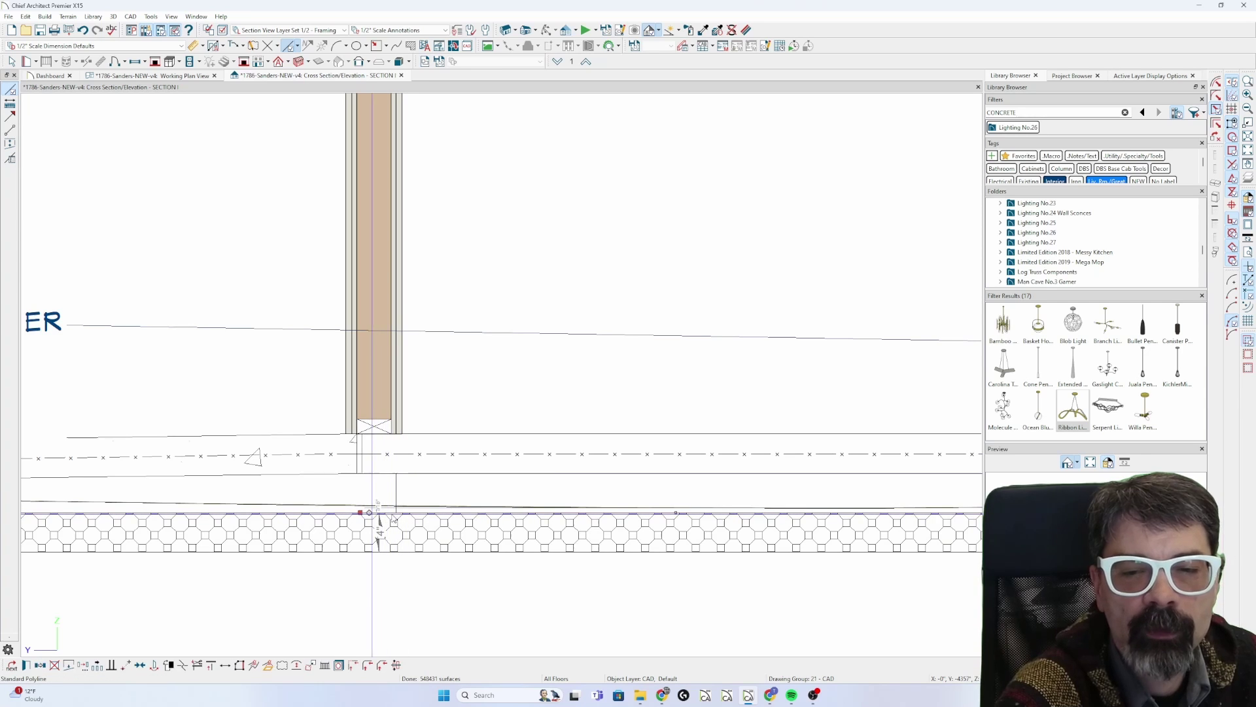
pyautogui.moveTo(675, 515); pyautogui.dragTo(666, 472)
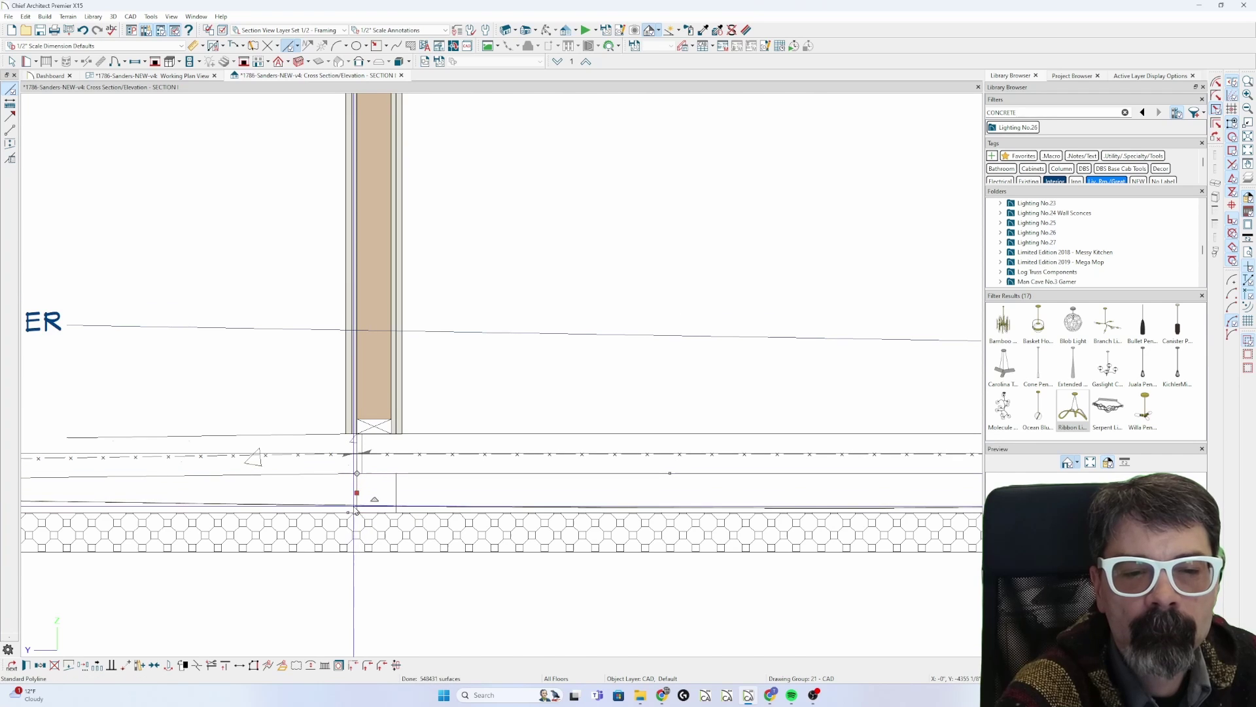
pyautogui.scroll(2, 359, 513)
pyautogui.moveTo(359, 517); pyautogui.dragTo(359, 450)
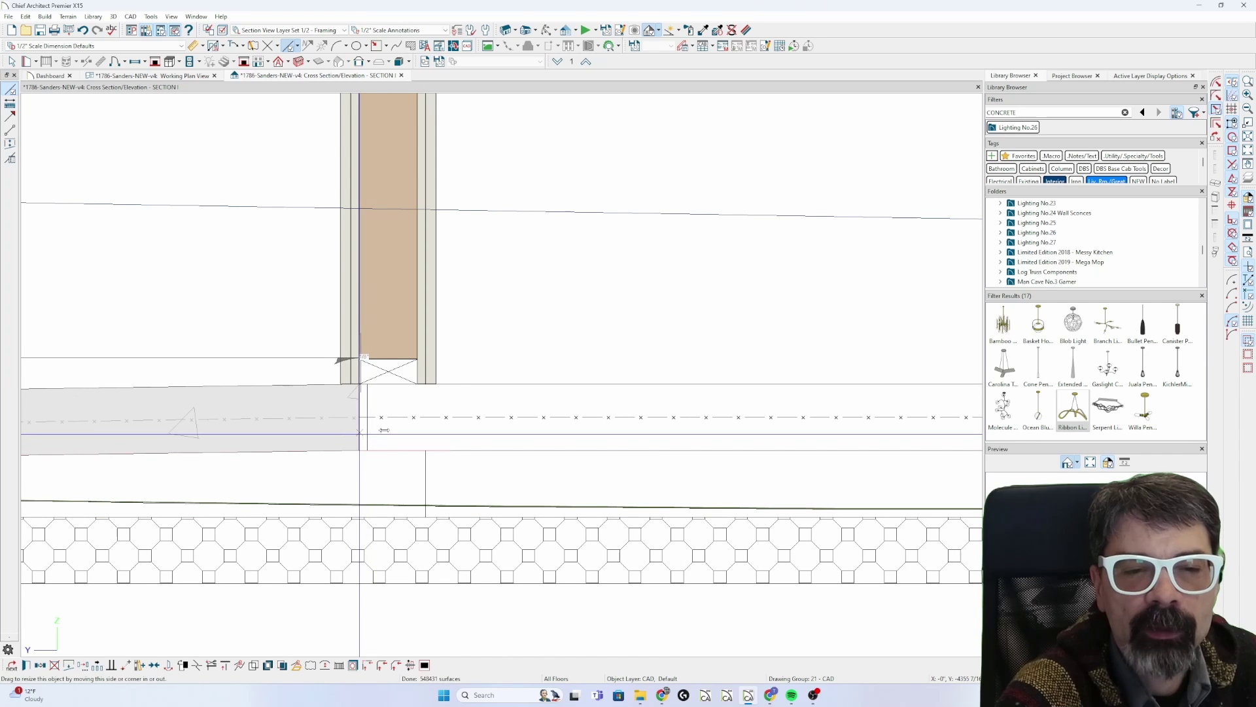
# - Extend the slab's right end and raise its bottom-right corner to taper it
pyautogui.moveTo(384, 430); pyautogui.dragTo(789, 425)
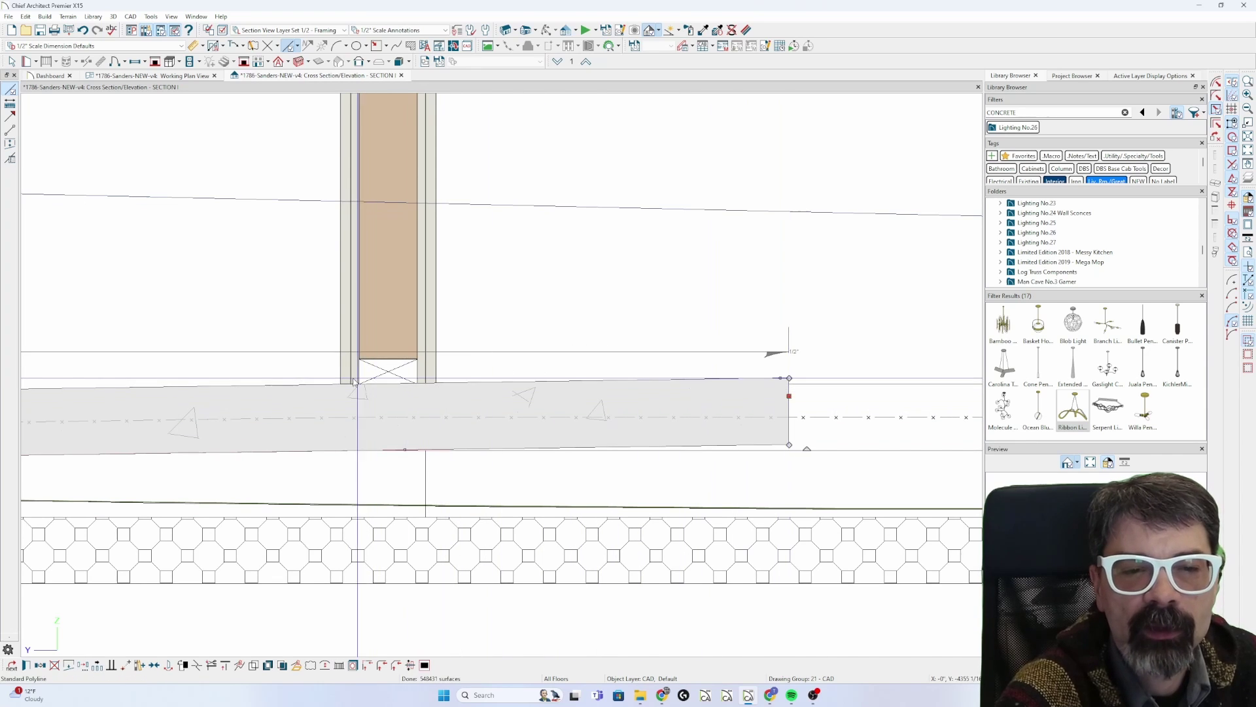
pyautogui.press('Escape')
pyautogui.click(358, 406)
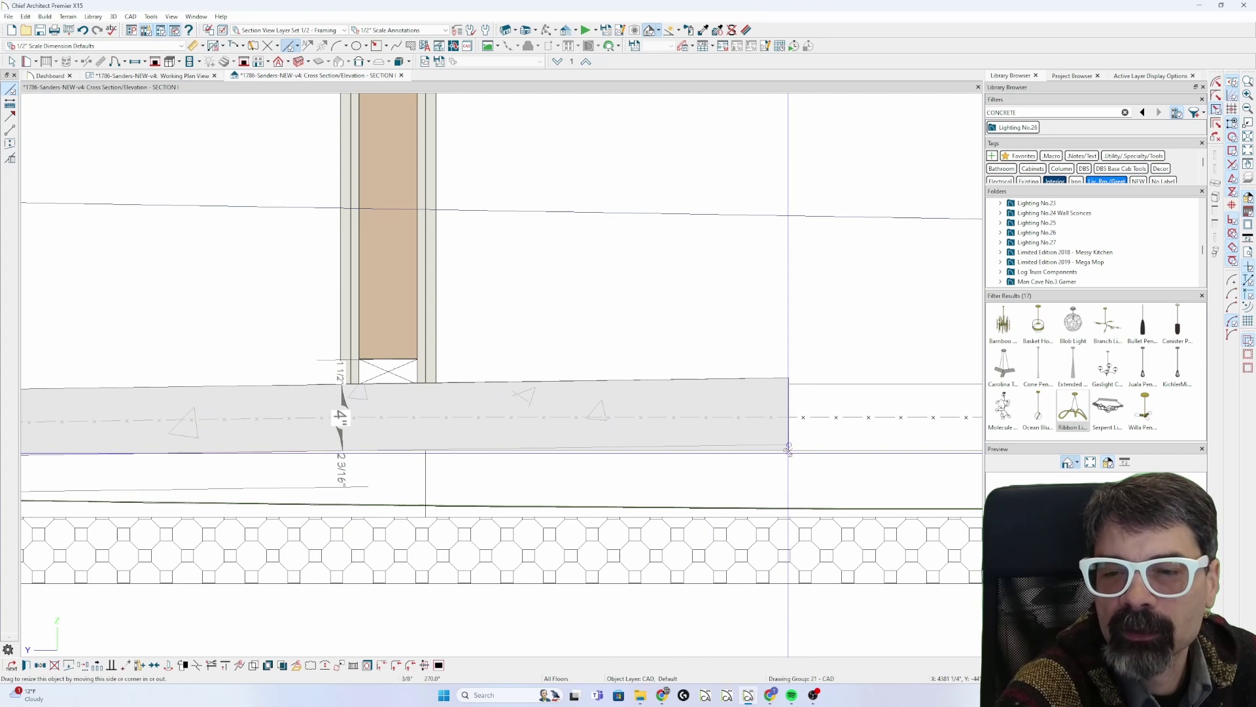
pyautogui.moveTo(789, 450); pyautogui.dragTo(789, 382)
pyautogui.scroll(-5, 289, 424)
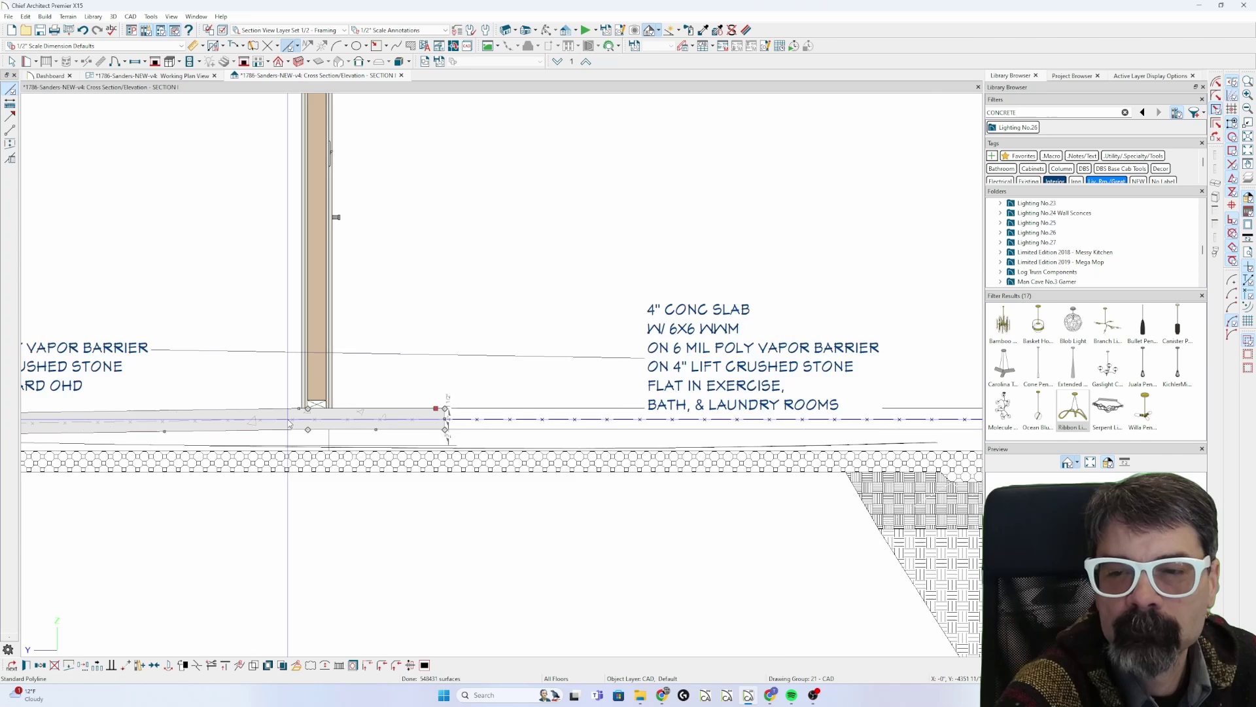
pyautogui.scroll(-2, 288, 424)
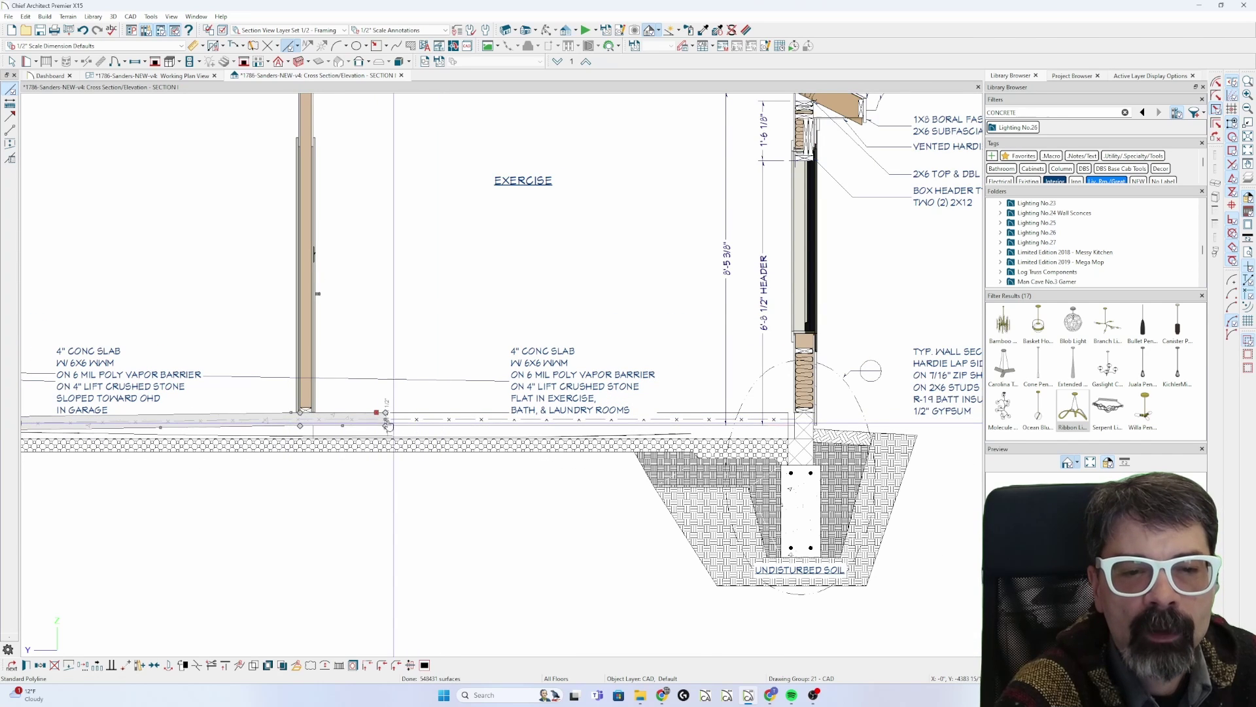
pyautogui.moveTo(489, 418); pyautogui.dragTo(793, 424)
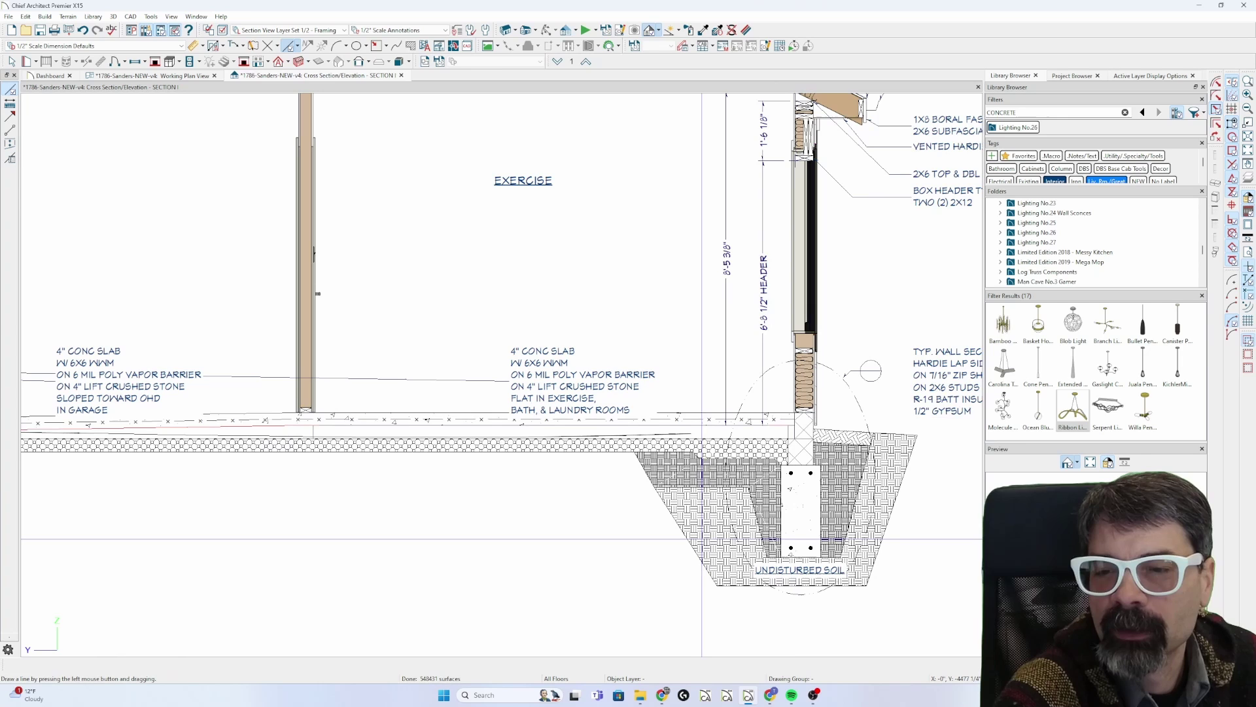
# - Zoom out to review the whole section and switch back to Select Objects
pyautogui.scroll(-1, 698, 539)
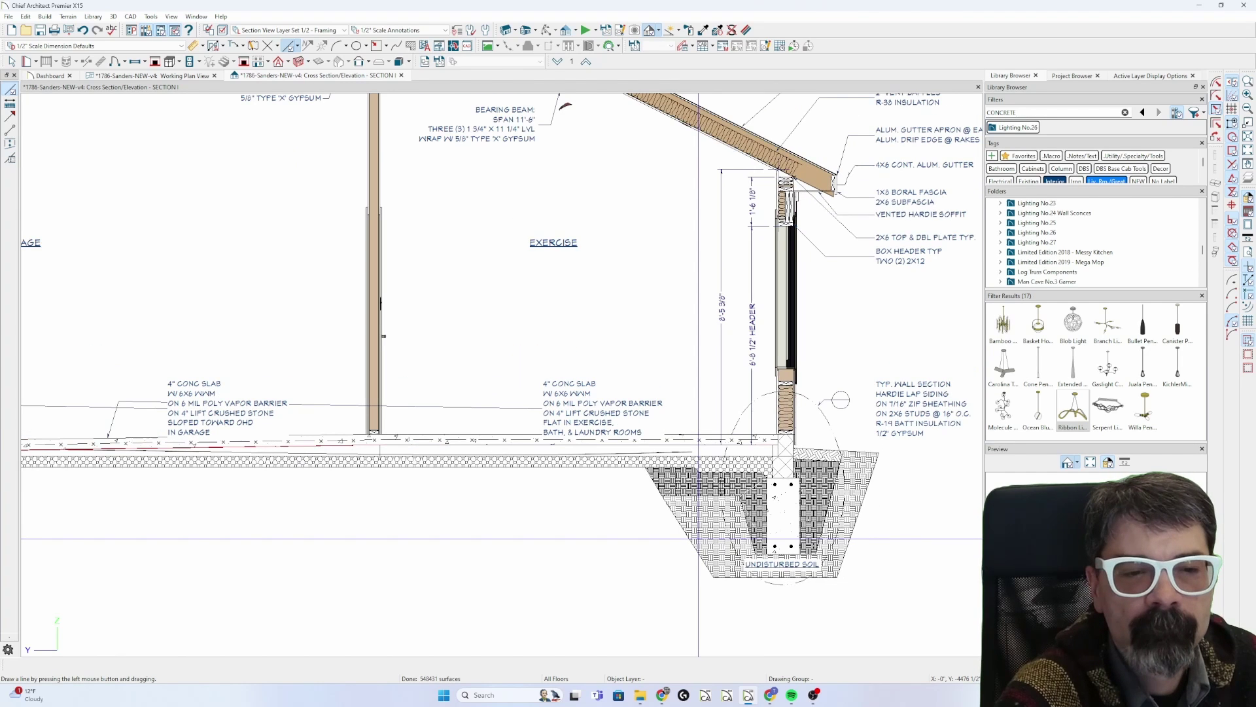
pyautogui.scroll(-3, 699, 539)
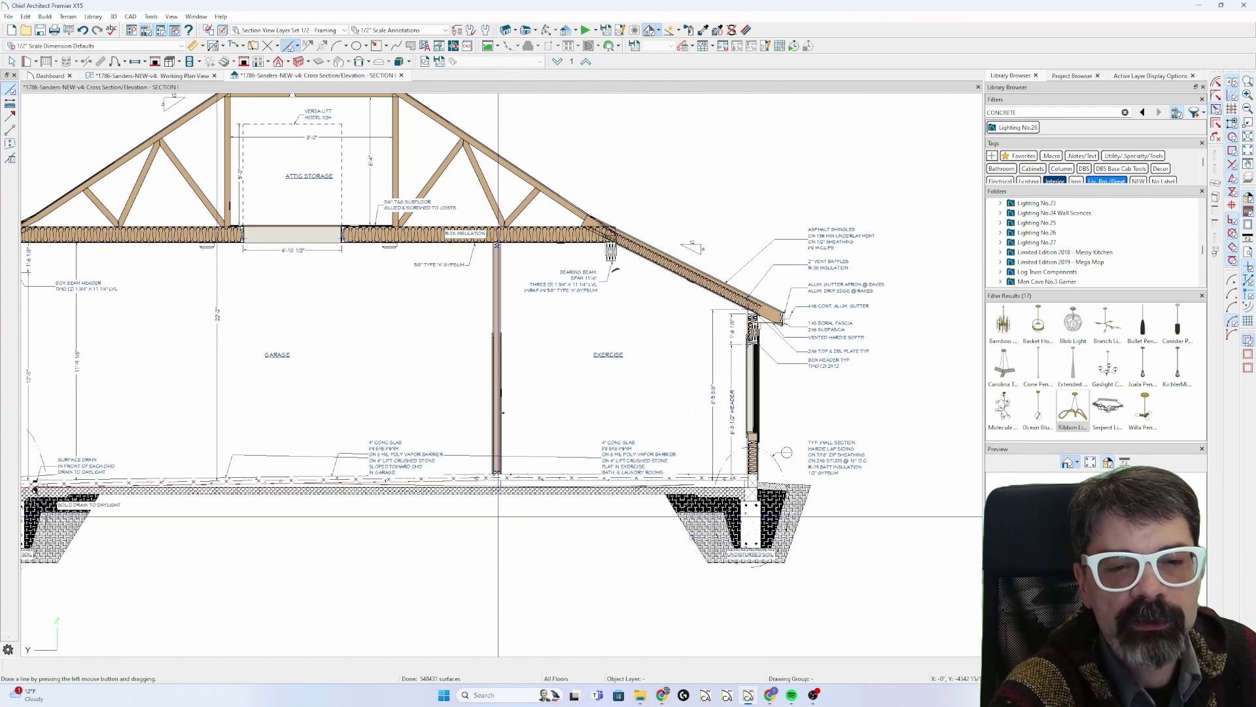
pyautogui.press('space')
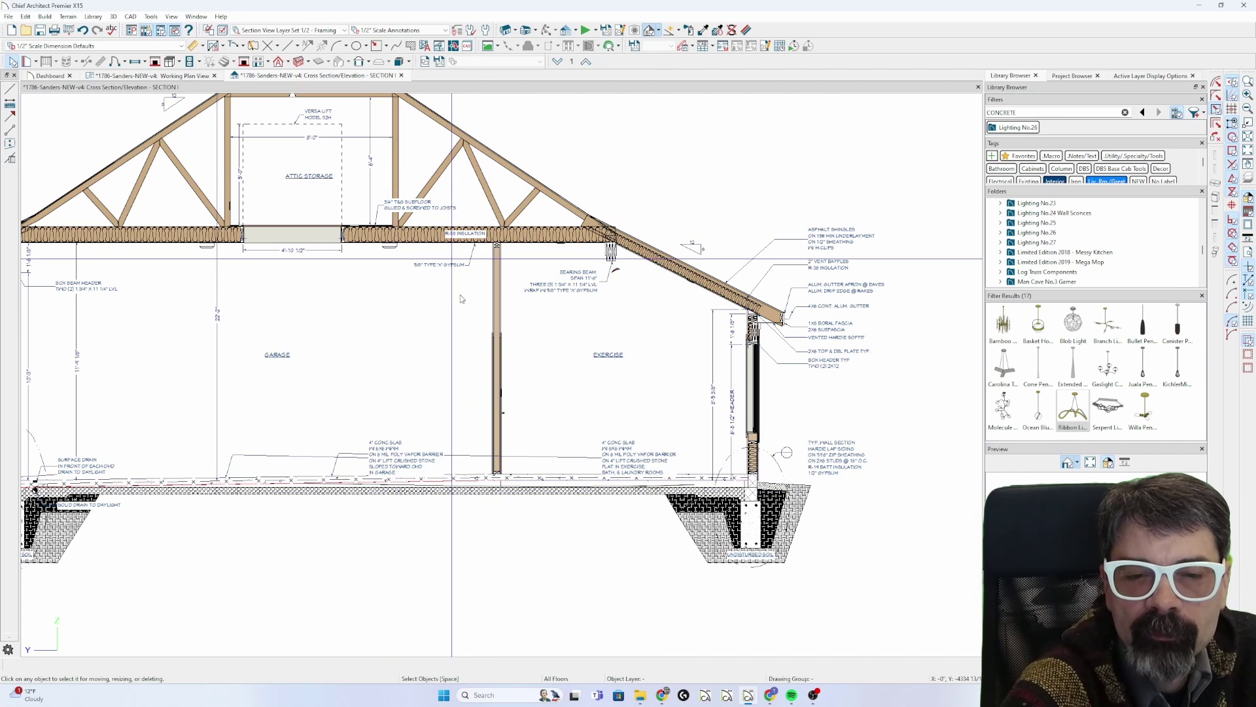
# - Draw a Back Clipped Cross Section cut across the garage on the working plan
pyautogui.click(176, 77)
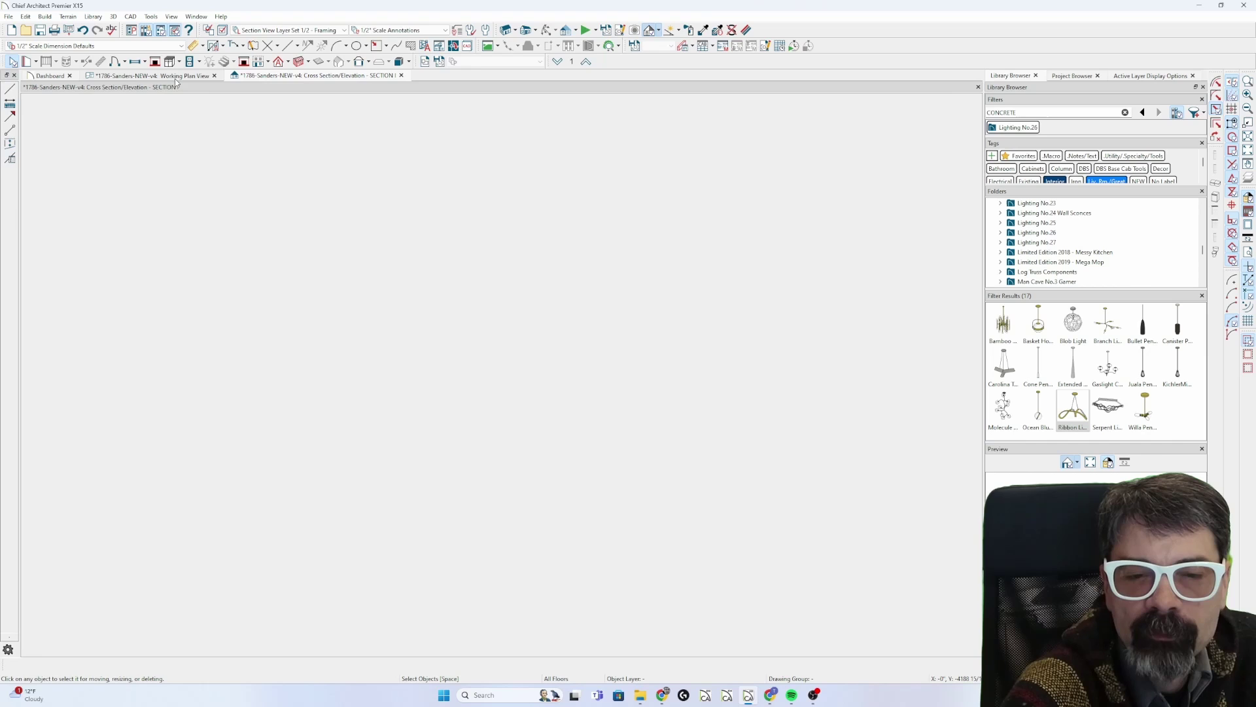
pyautogui.scroll(-3, 555, 449)
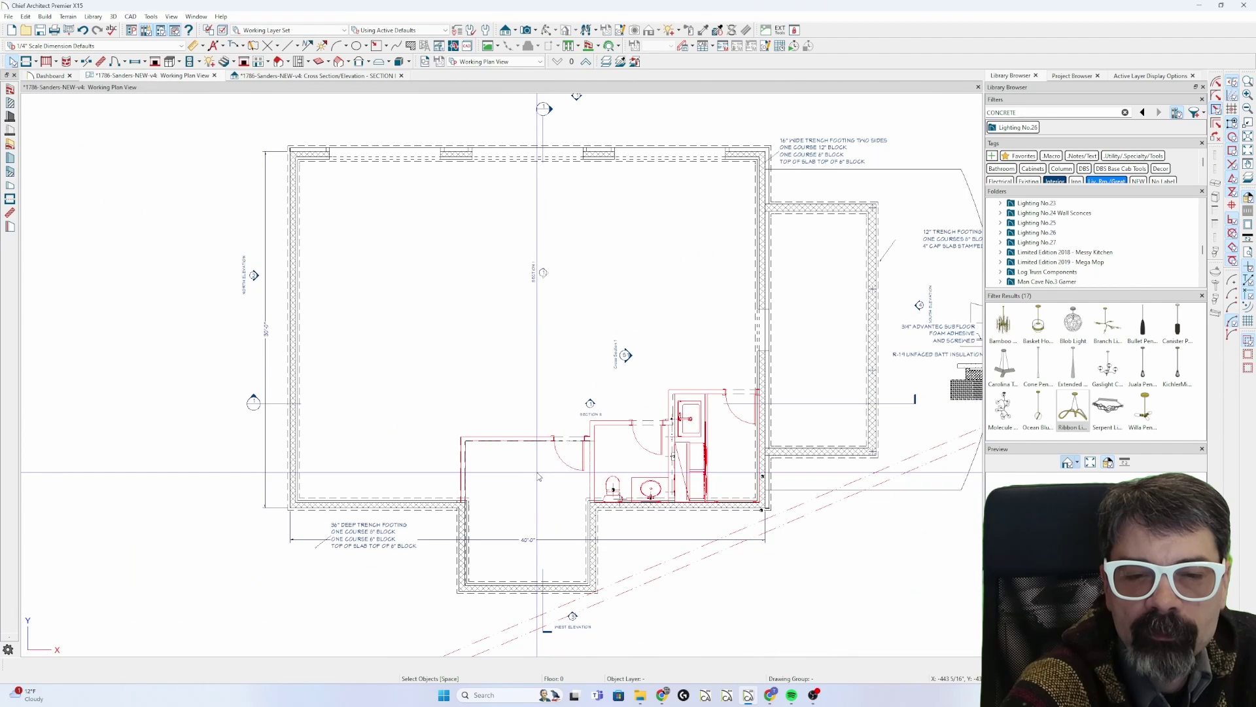
pyautogui.click(514, 33)
pyautogui.click(529, 55)
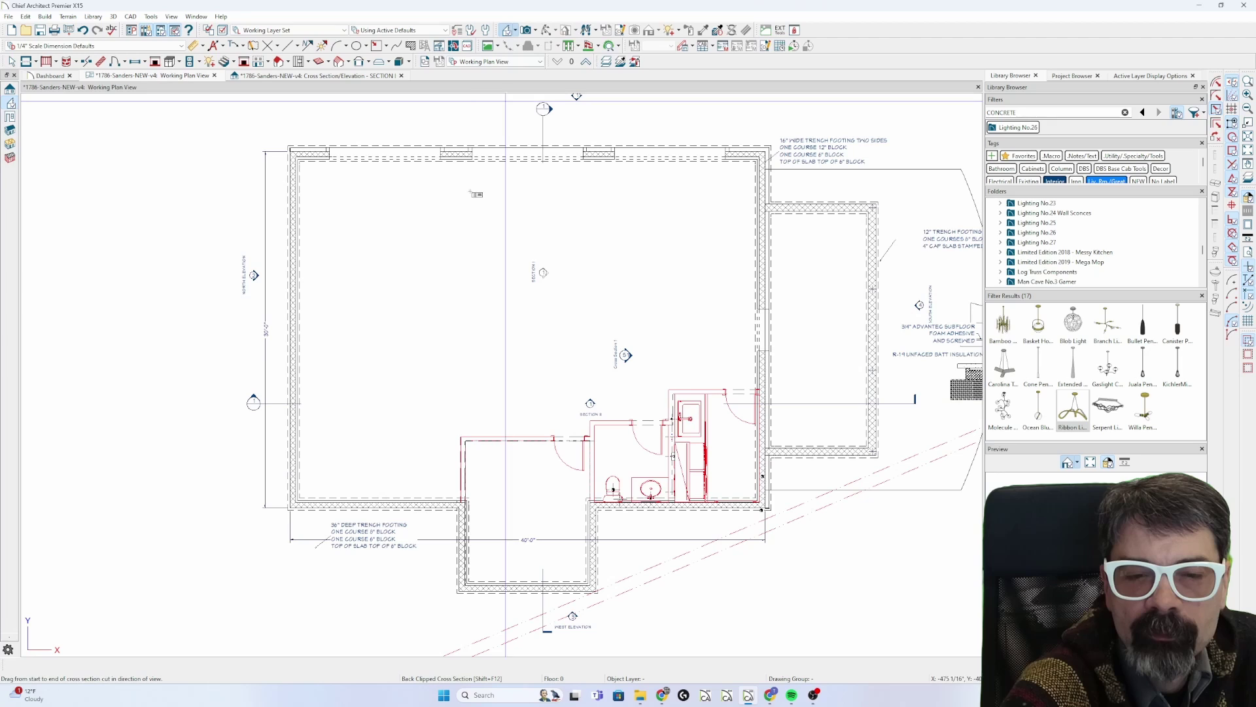
pyautogui.moveTo(388, 371); pyautogui.dragTo(488, 376)
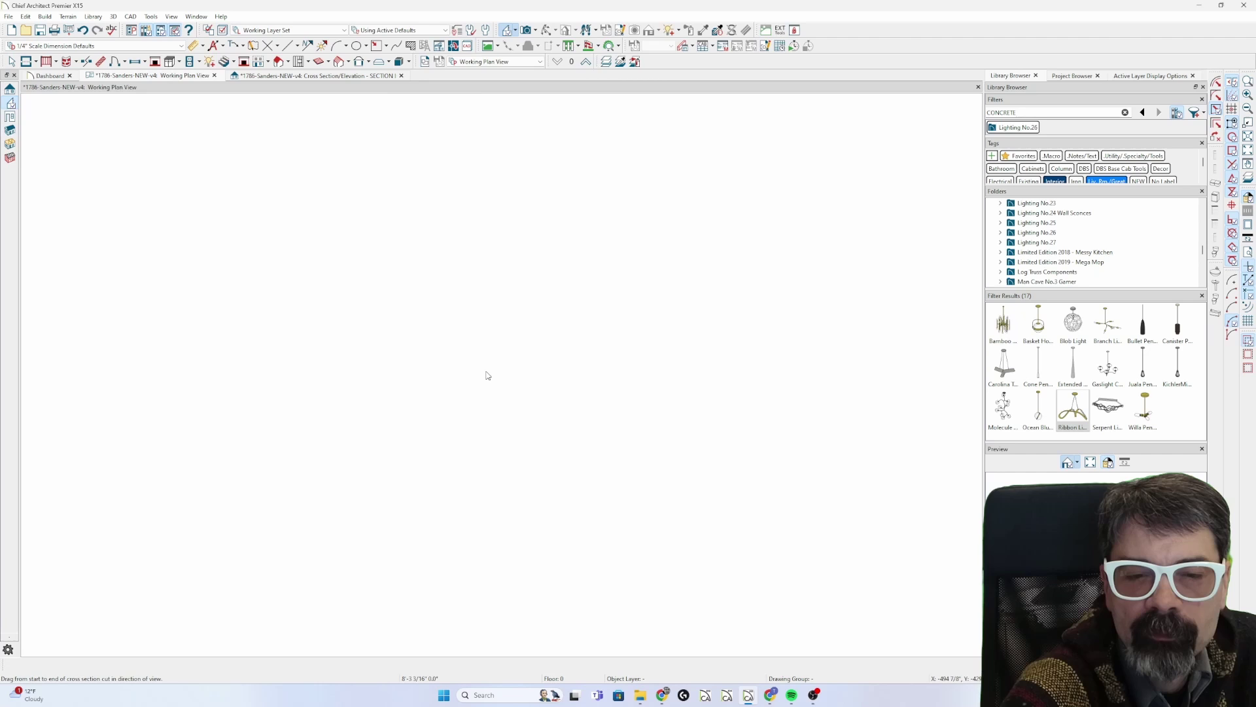
pyautogui.scroll(5, 490, 383)
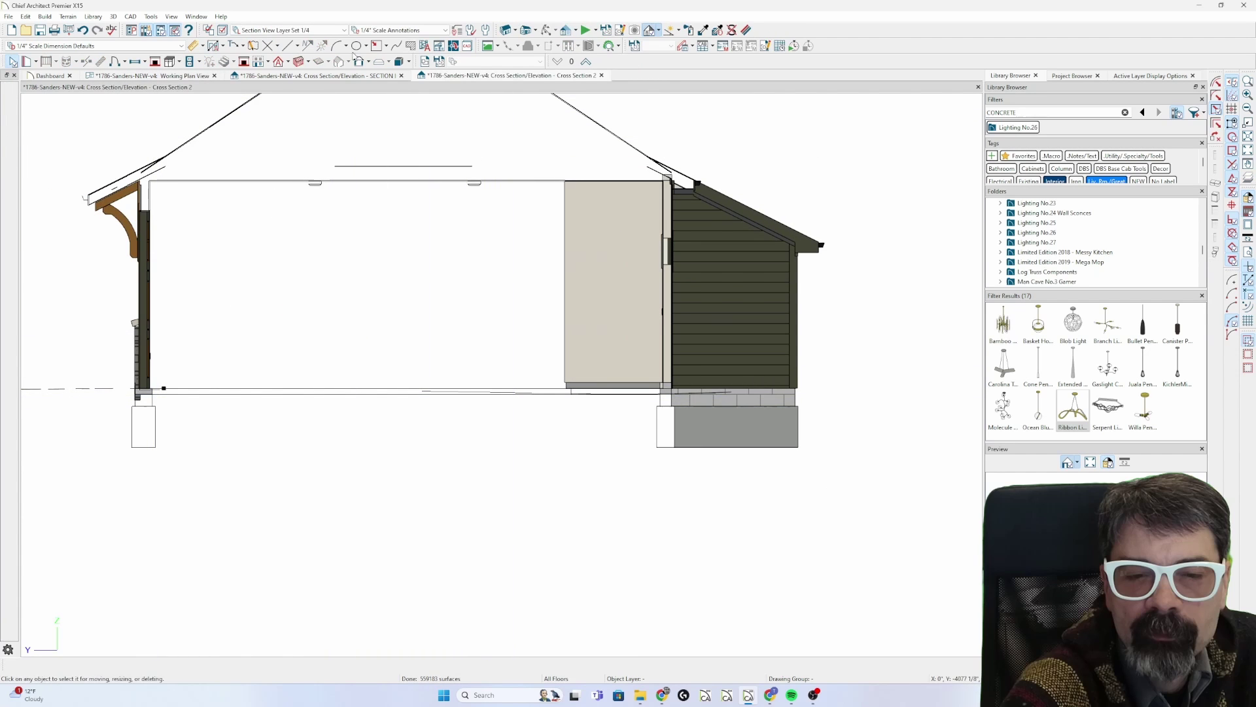
# - Draw a rectangular polyline along the slab and pull its left edge in to the wall
pyautogui.scroll(6, 162, 378)
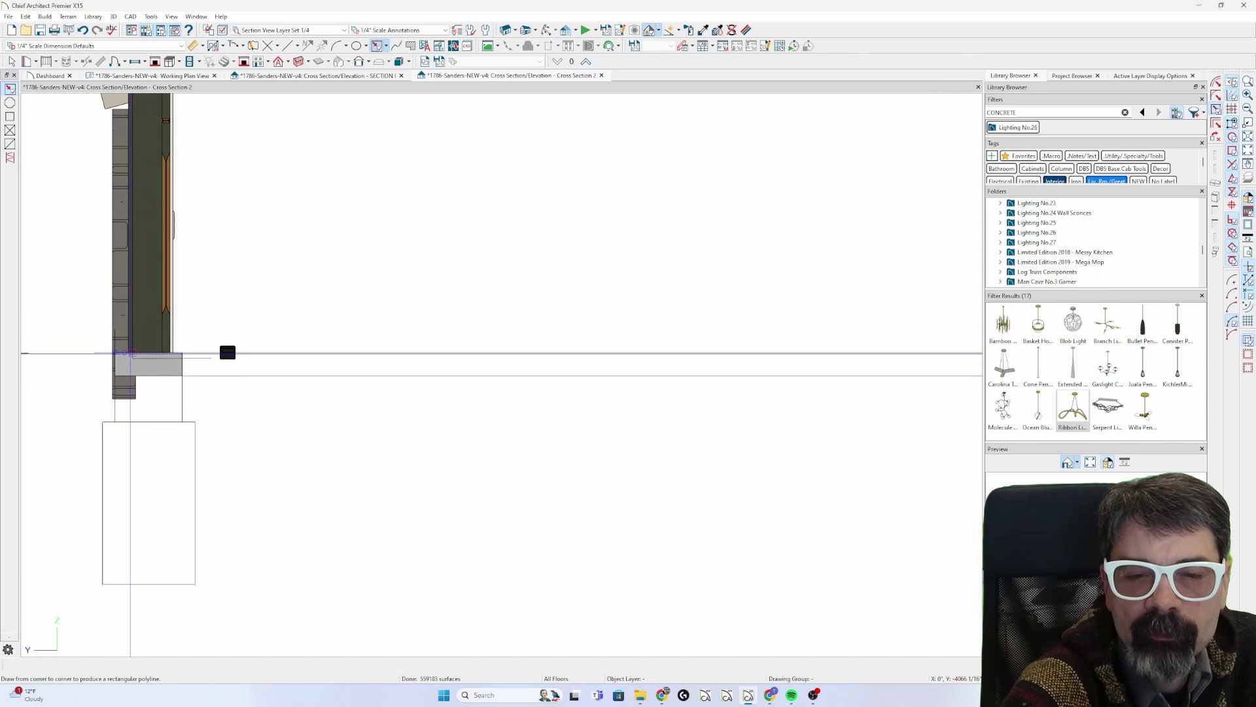
pyautogui.moveTo(114, 353); pyautogui.dragTo(585, 375)
pyautogui.scroll(-6, 49, 383)
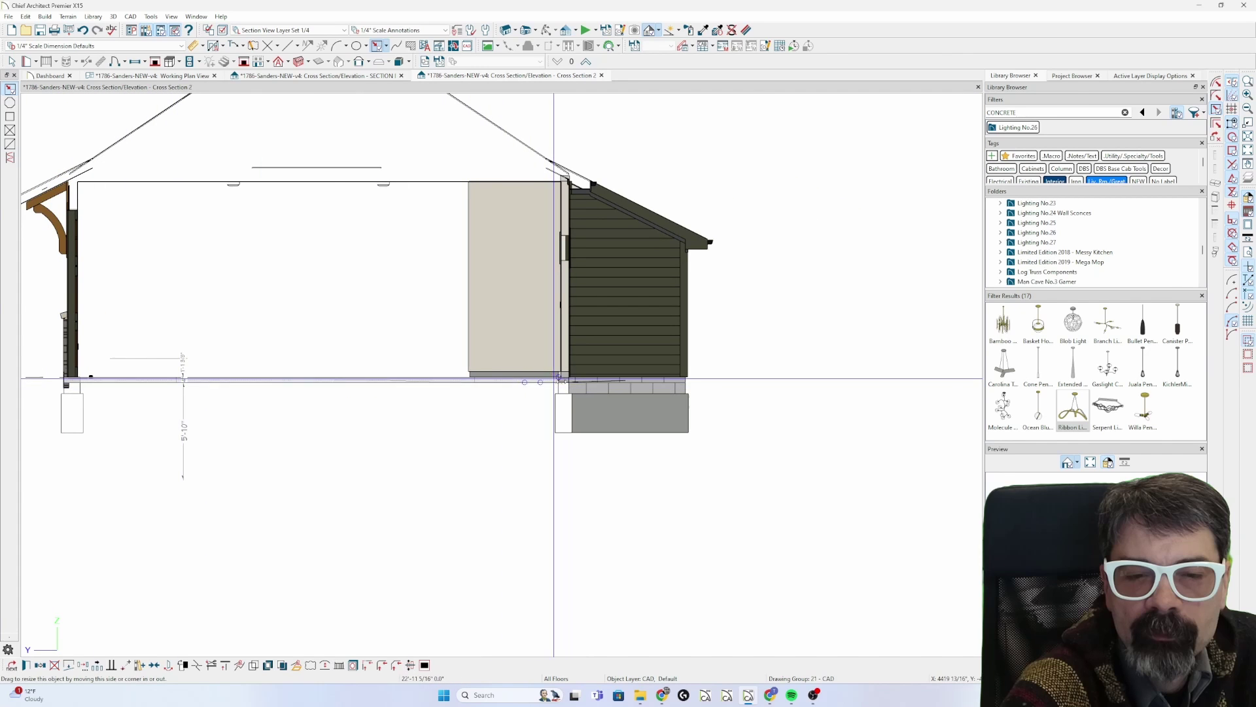
pyautogui.scroll(2, 562, 386)
pyautogui.scroll(2, 561, 386)
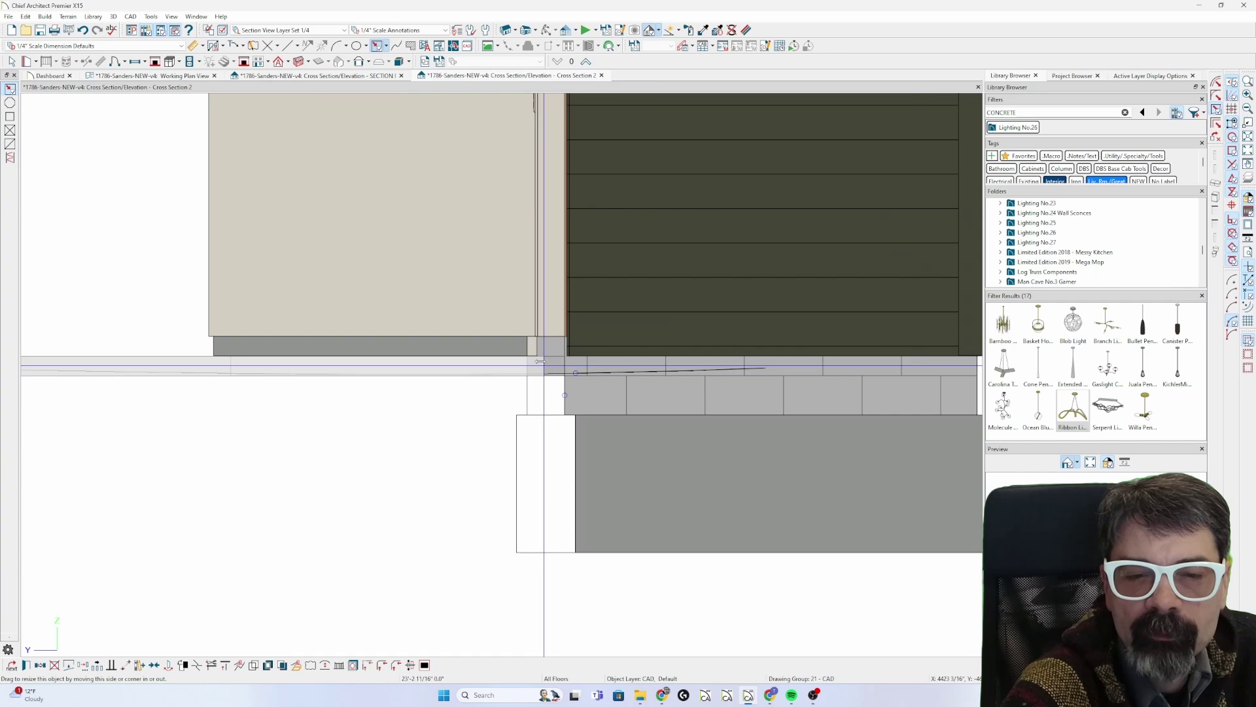
pyautogui.scroll(1, 535, 362)
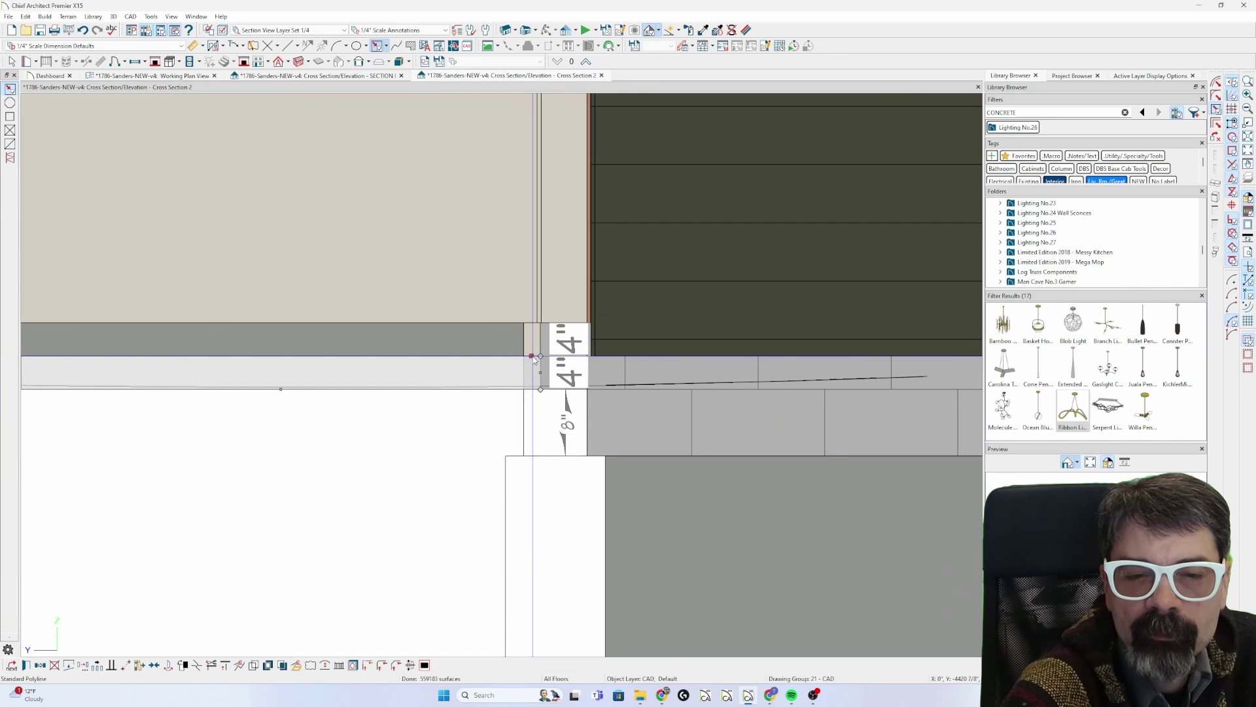
pyautogui.scroll(-5, 609, 389)
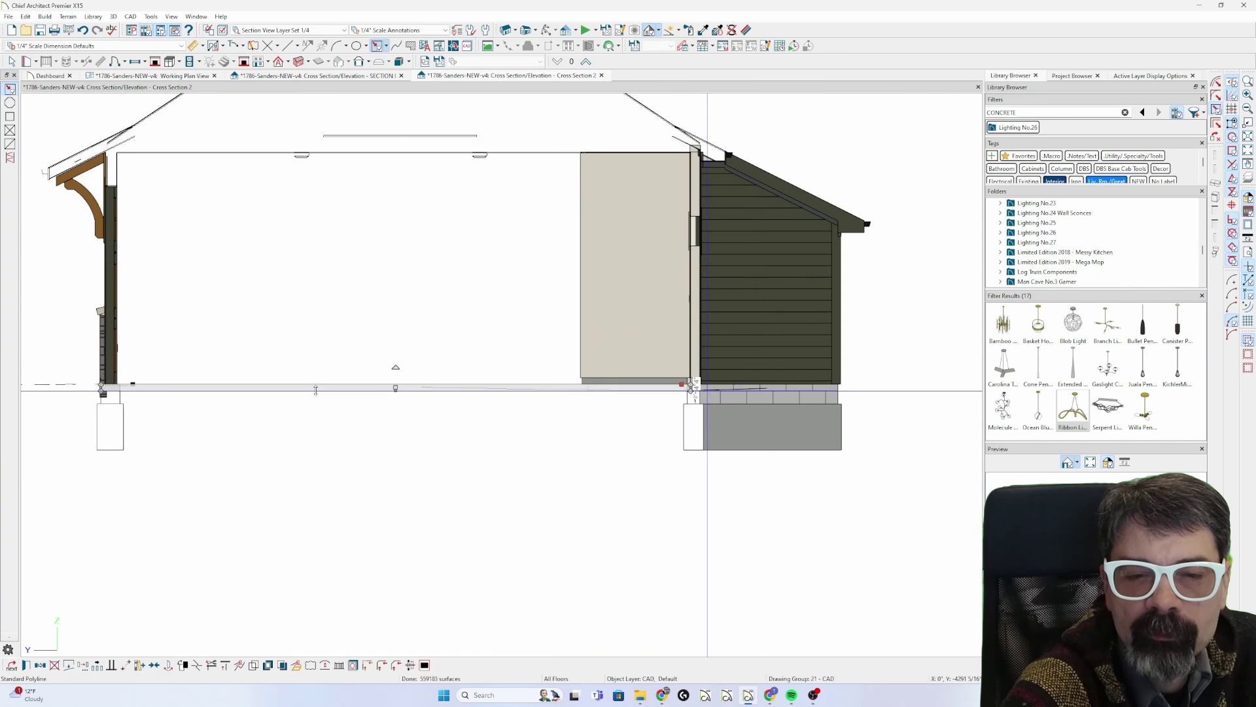
pyautogui.scroll(6, 88, 390)
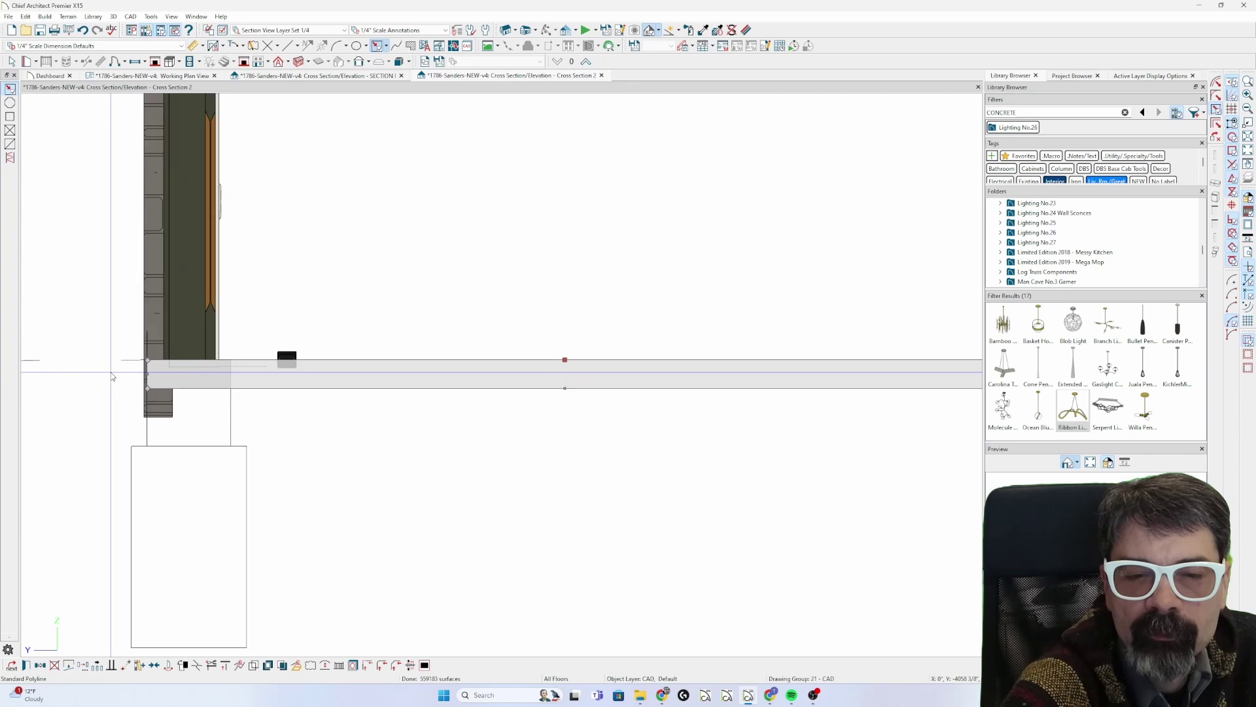
pyautogui.moveTo(117, 376); pyautogui.dragTo(146, 376)
# - Place the outline's corner at X 4 and raise its edge at the right wall
pyautogui.click(151, 375)
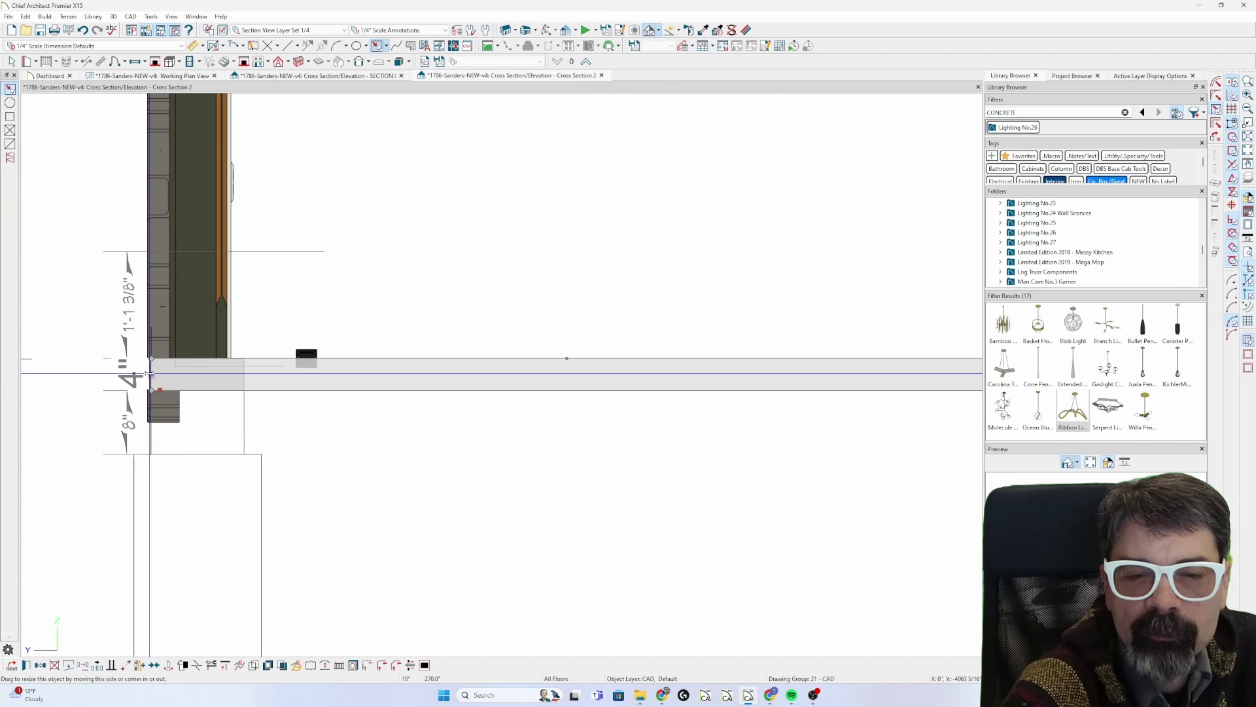
pyautogui.press('Tab')
pyautogui.write('4')
pyautogui.press('Return')
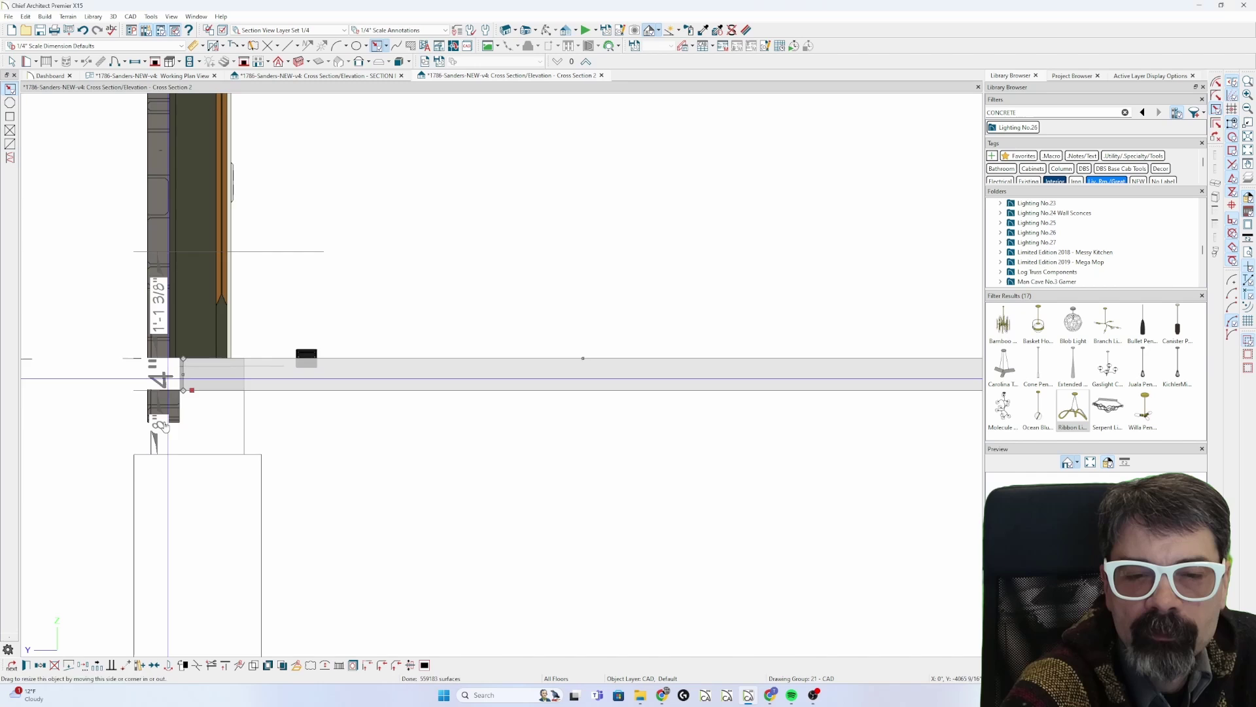
pyautogui.scroll(-6, 164, 405)
pyautogui.scroll(7, 430, 488)
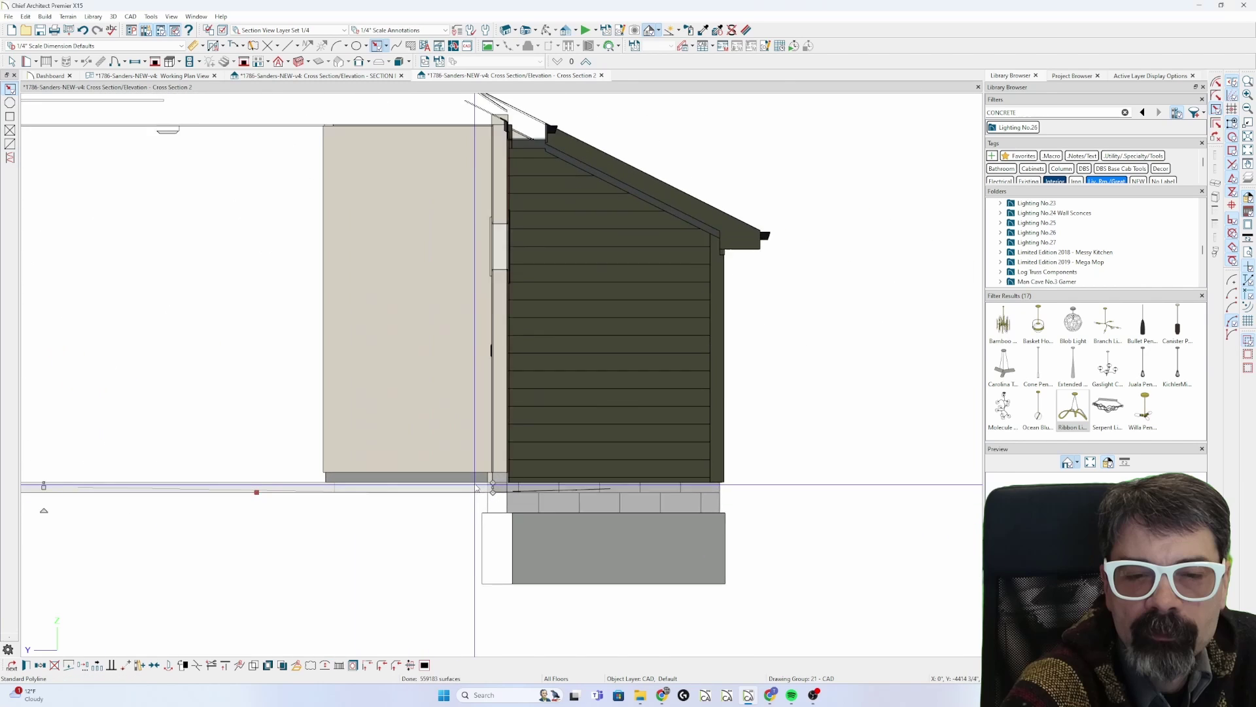
pyautogui.moveTo(516, 481); pyautogui.dragTo(515, 450)
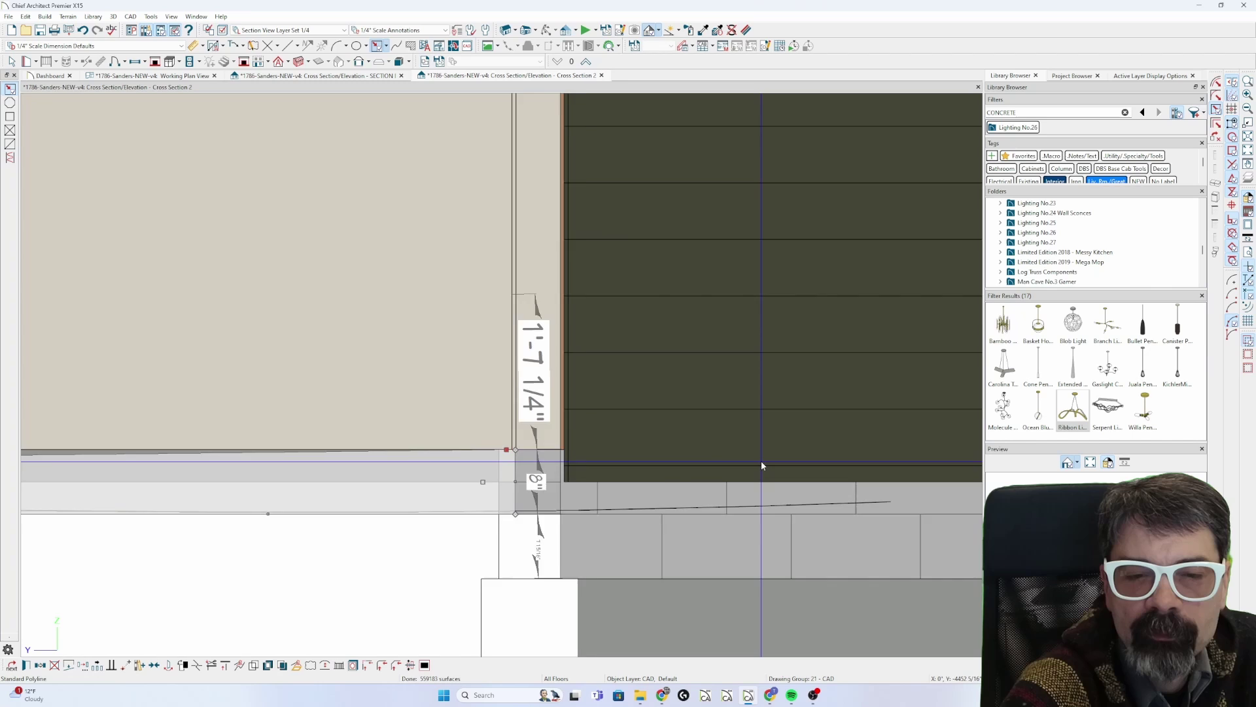
# - Bring up Convert Polyline for the slab outline with 3D Solid selected
pyautogui.scroll(-2, 761, 464)
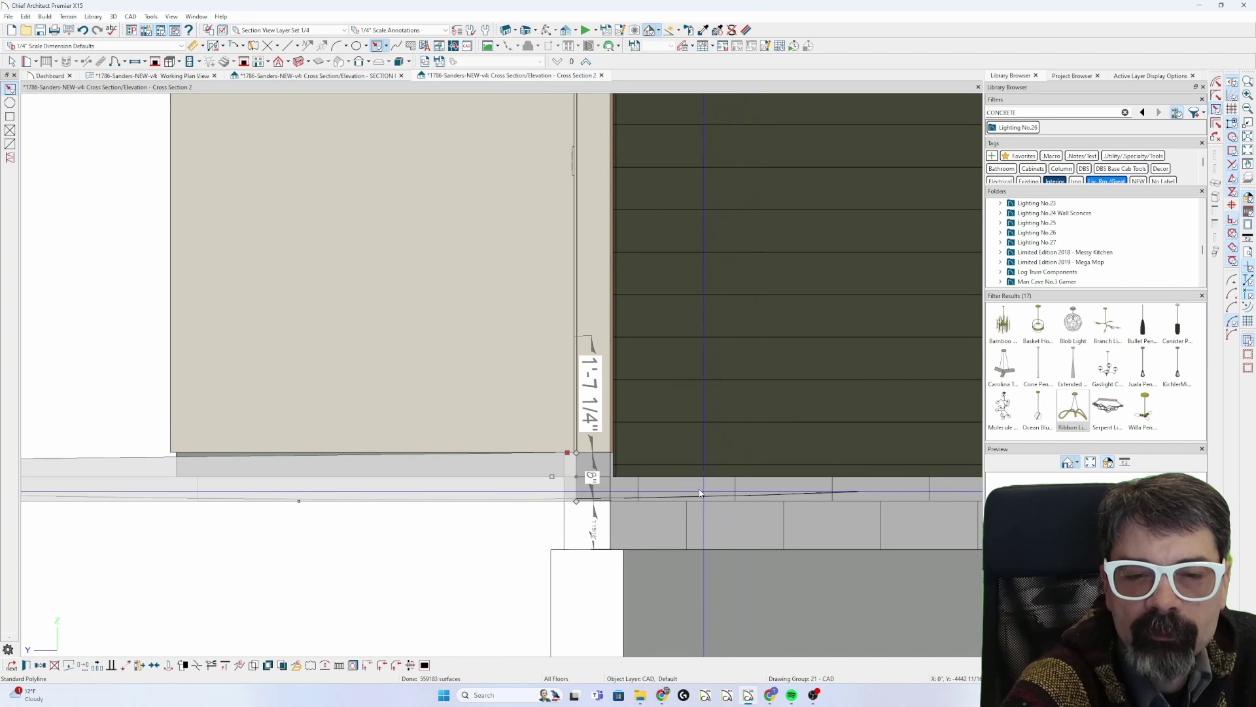
pyautogui.scroll(-4, 699, 492)
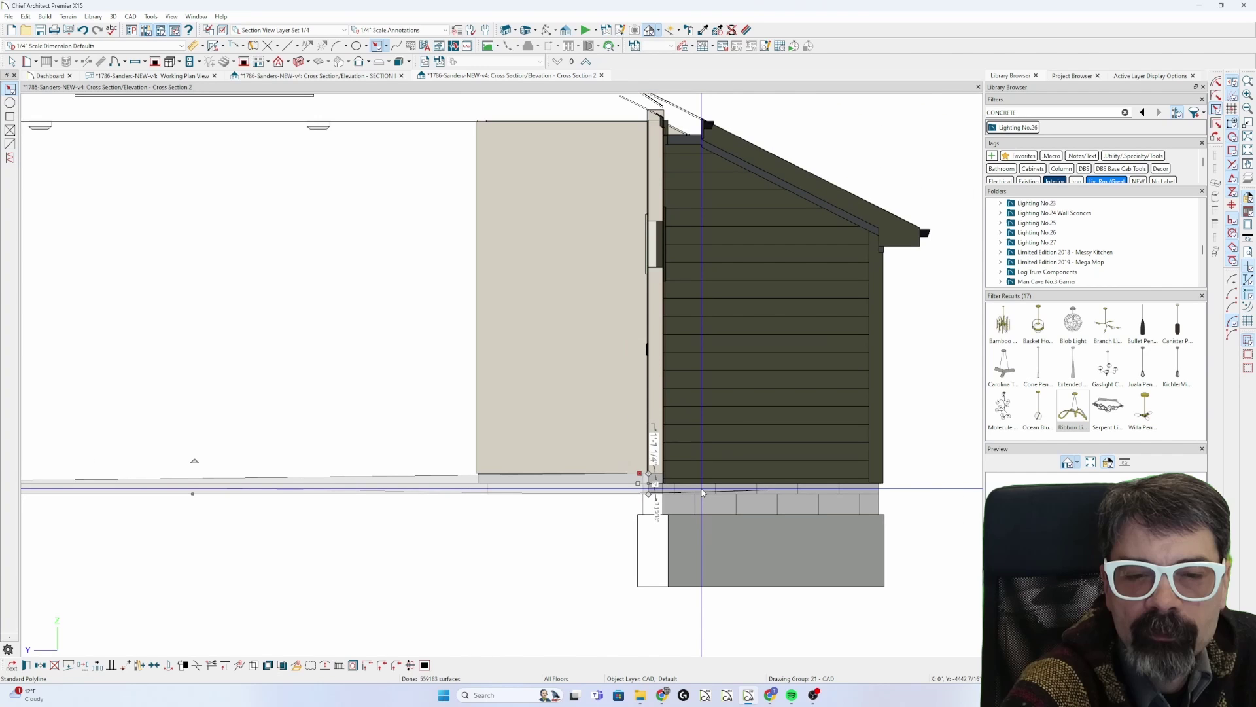
pyautogui.scroll(-3, 702, 492)
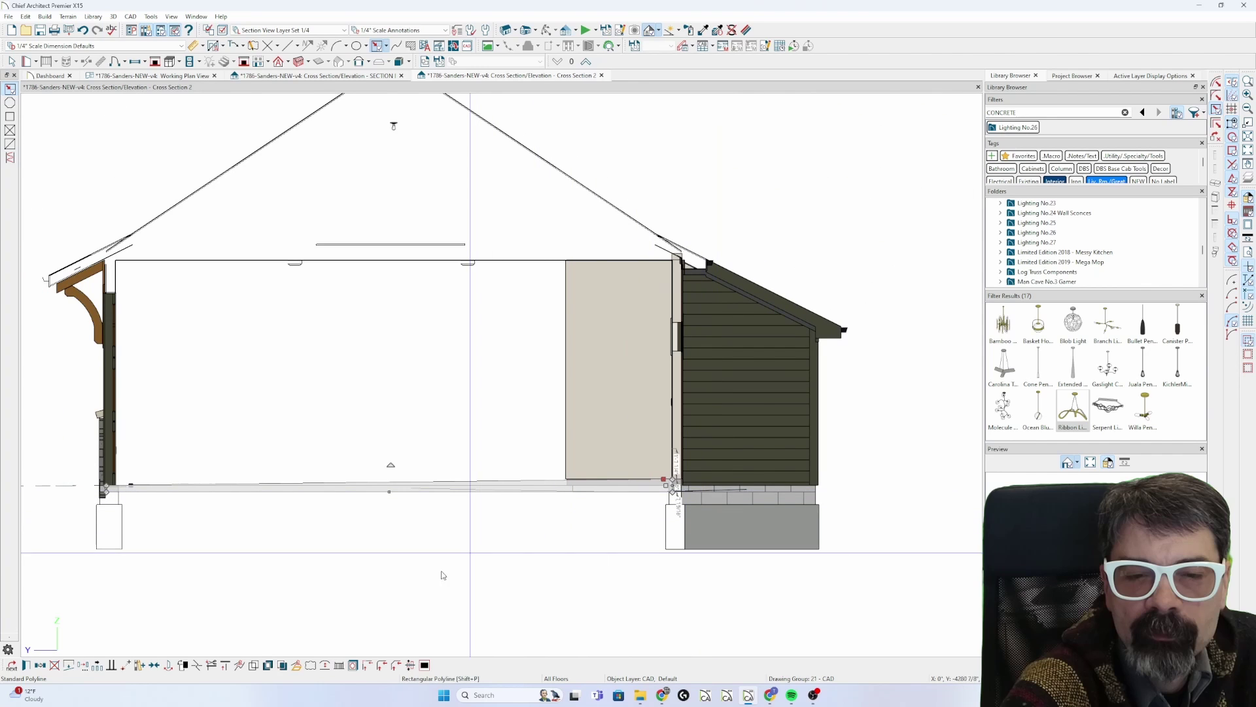
pyautogui.click(297, 665)
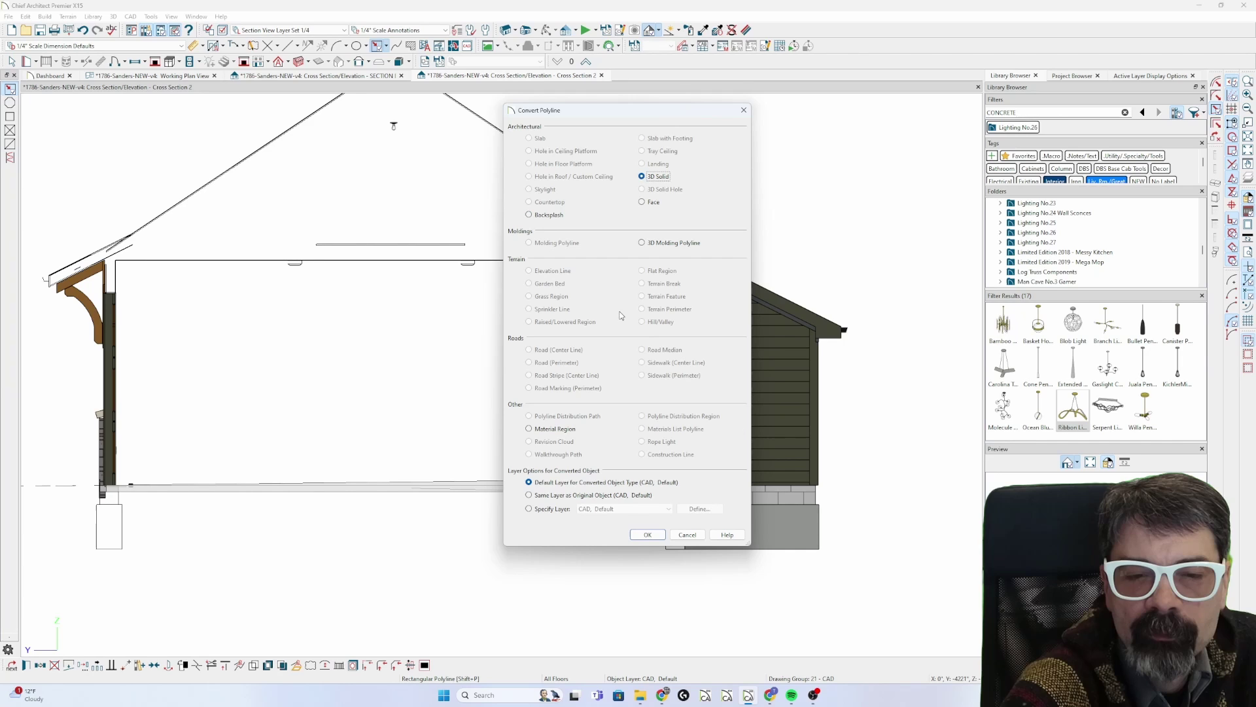
# - Convert the outline to a 3D solid with Depth 60 and return to the working plan
pyautogui.press('Return')
pyautogui.doubleClick(621, 316)
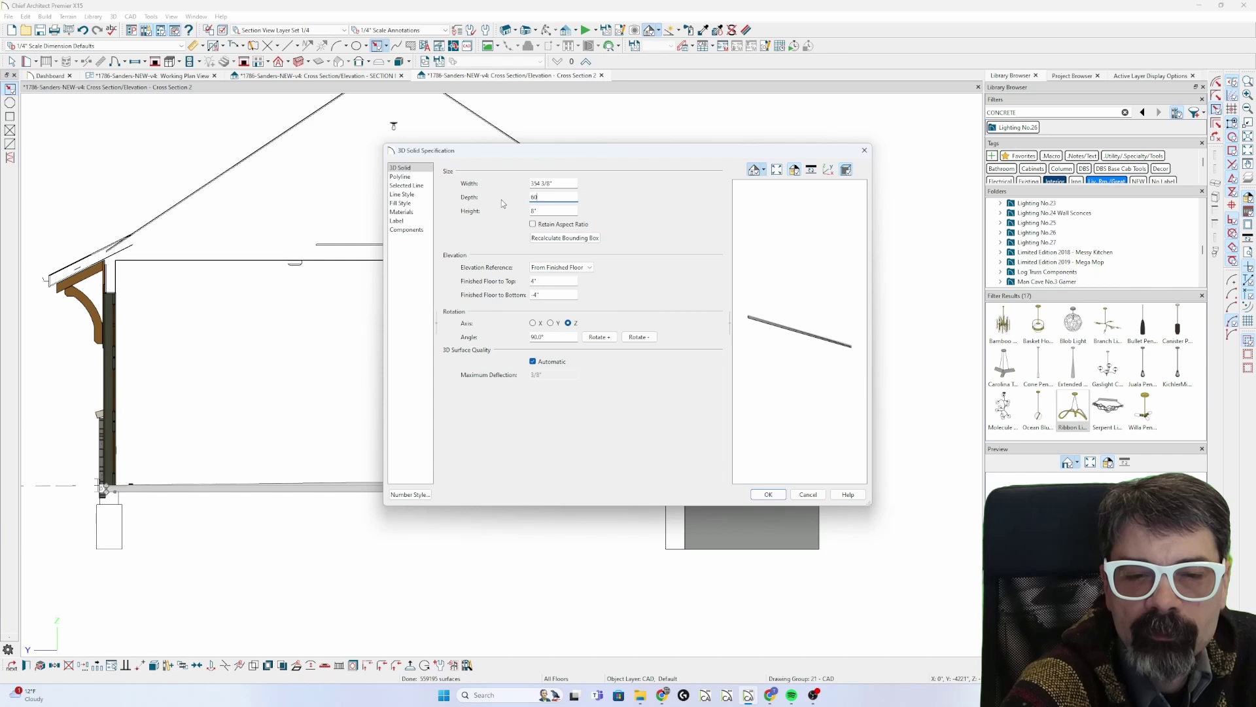
pyautogui.write('60')
pyautogui.press('Return')
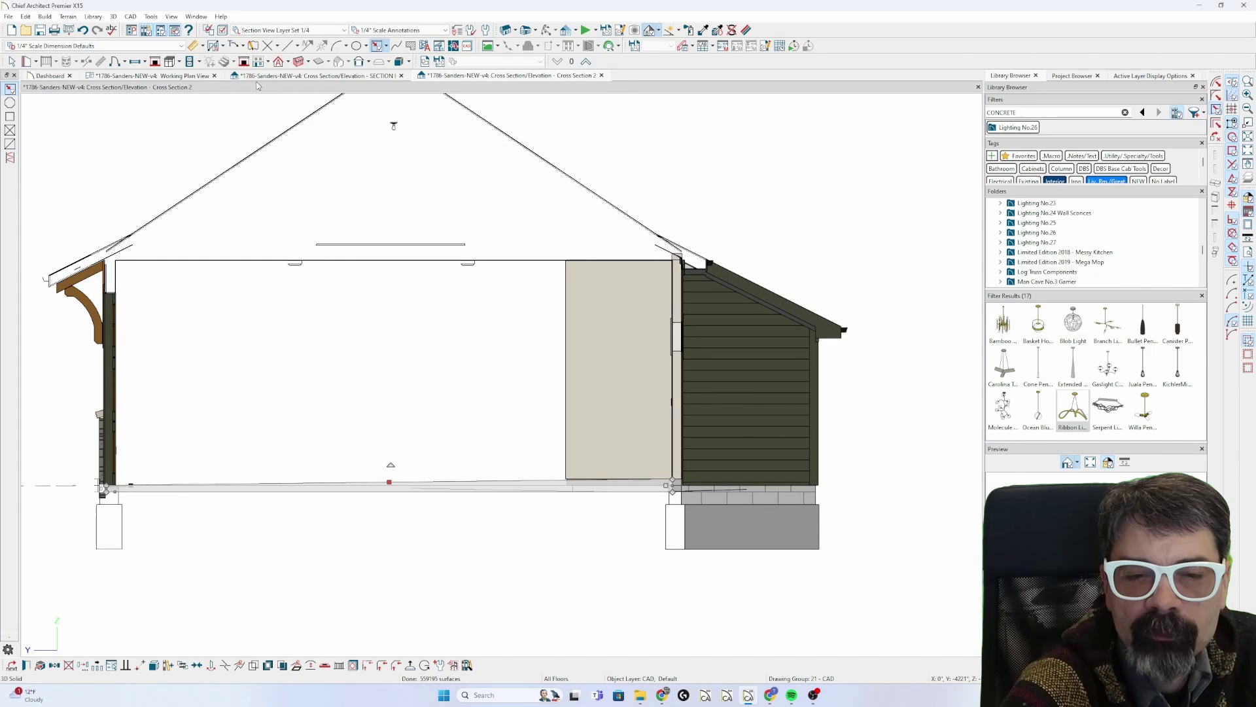
pyautogui.click(187, 75)
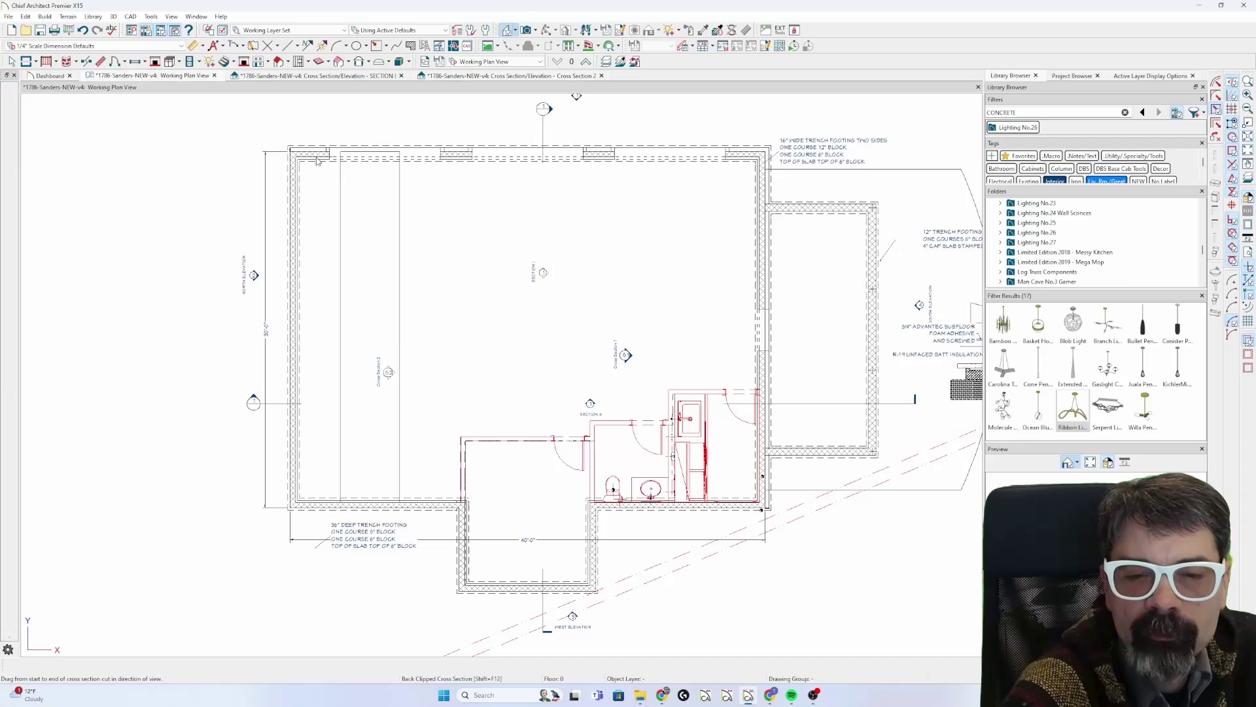
# - Widen the slab solid to 8'-7 1/4", then to about 13'-11"
pyautogui.click(400, 419)
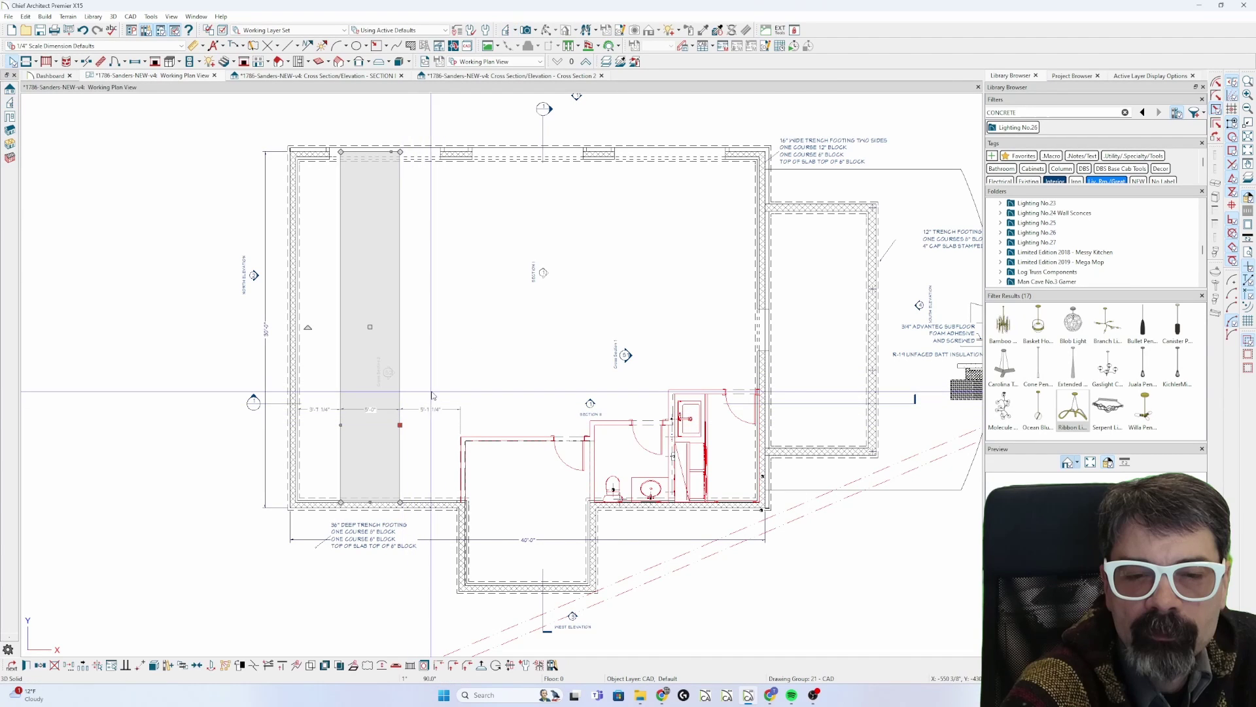
pyautogui.scroll(3, 343, 429)
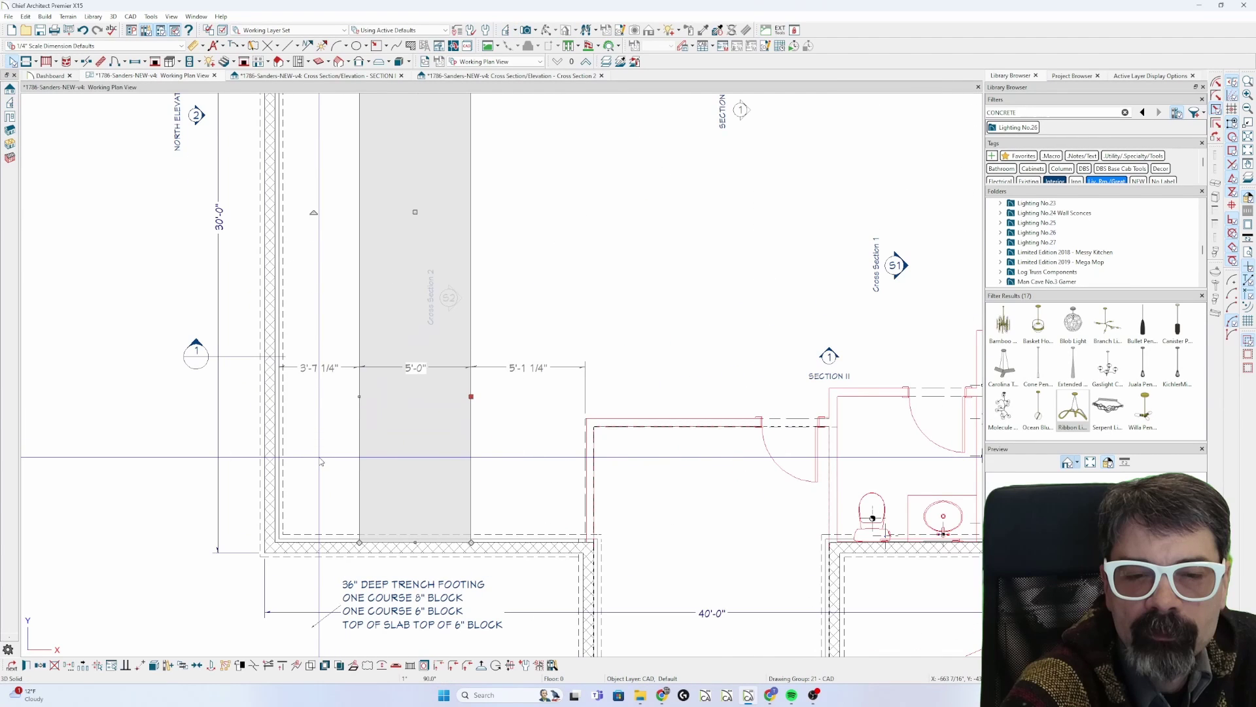
pyautogui.moveTo(359, 396); pyautogui.dragTo(274, 414)
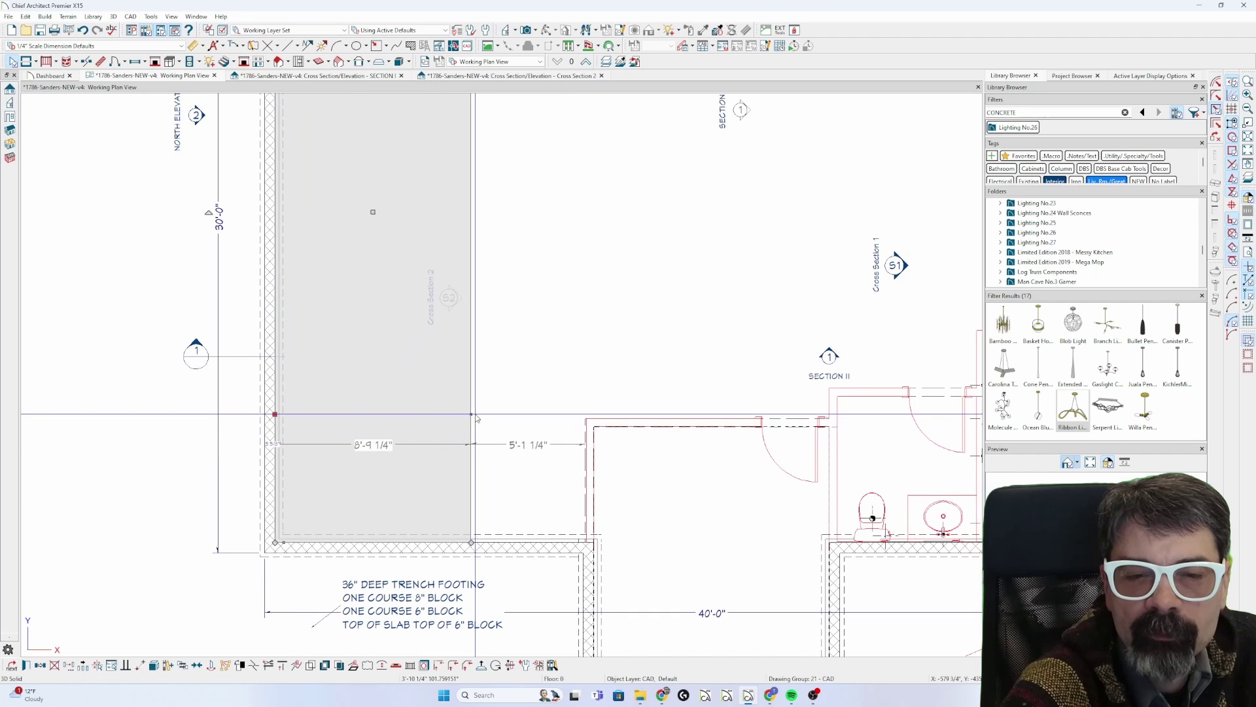
pyautogui.moveTo(472, 414); pyautogui.dragTo(587, 462)
pyautogui.scroll(3, 586, 461)
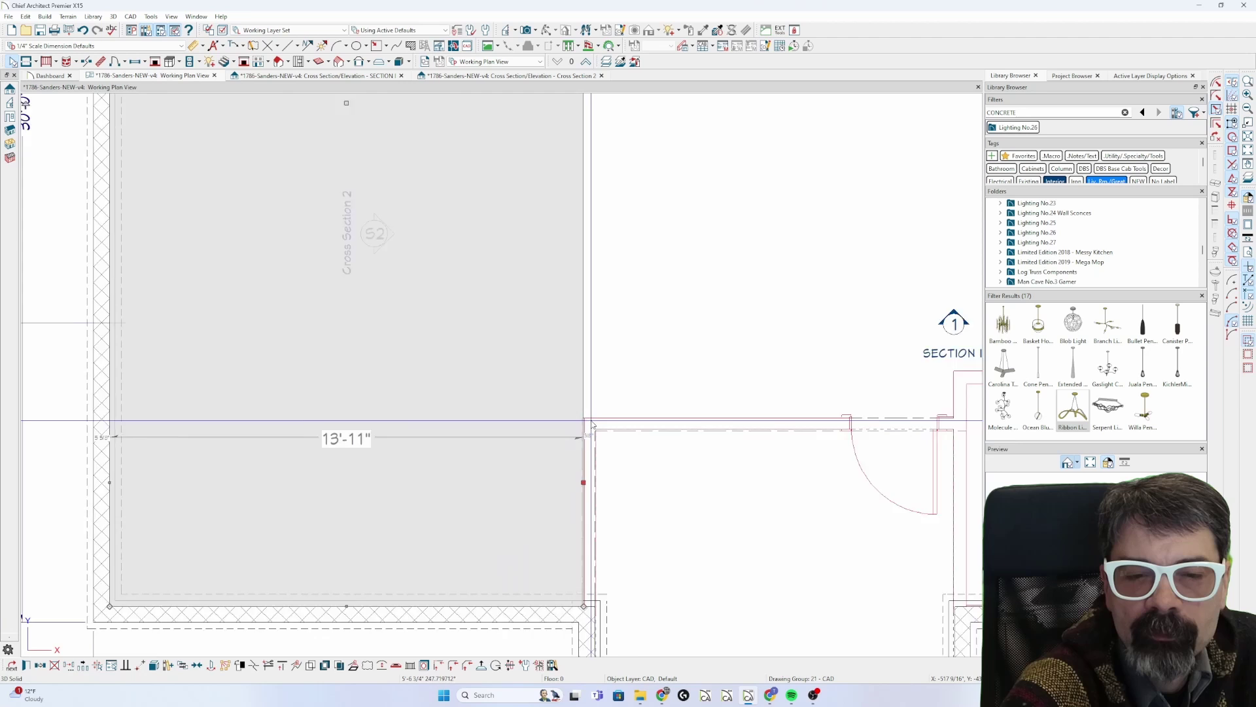
# - Stretch the slab corner to 10'-10 7/8" and on to the utility wall, then view Cross Section 2
pyautogui.moveTo(583, 419); pyautogui.dragTo(865, 400)
pyautogui.scroll(-2, 370, 387)
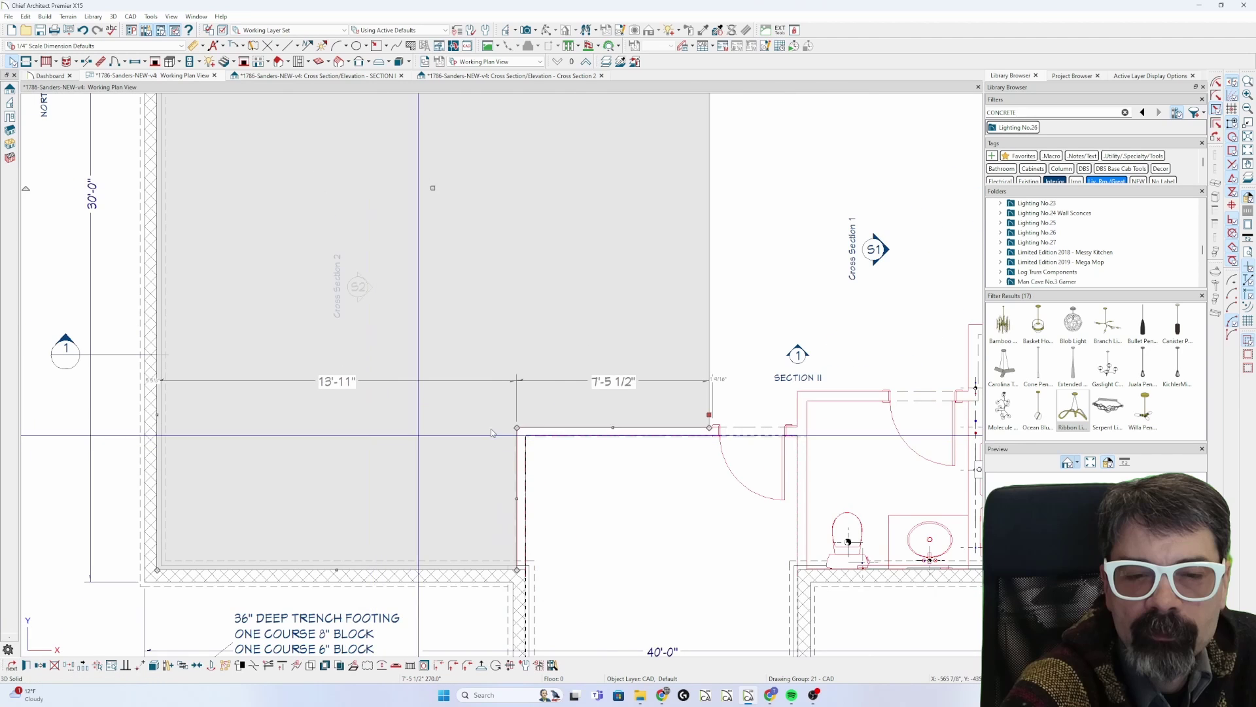
pyautogui.scroll(2, 706, 414)
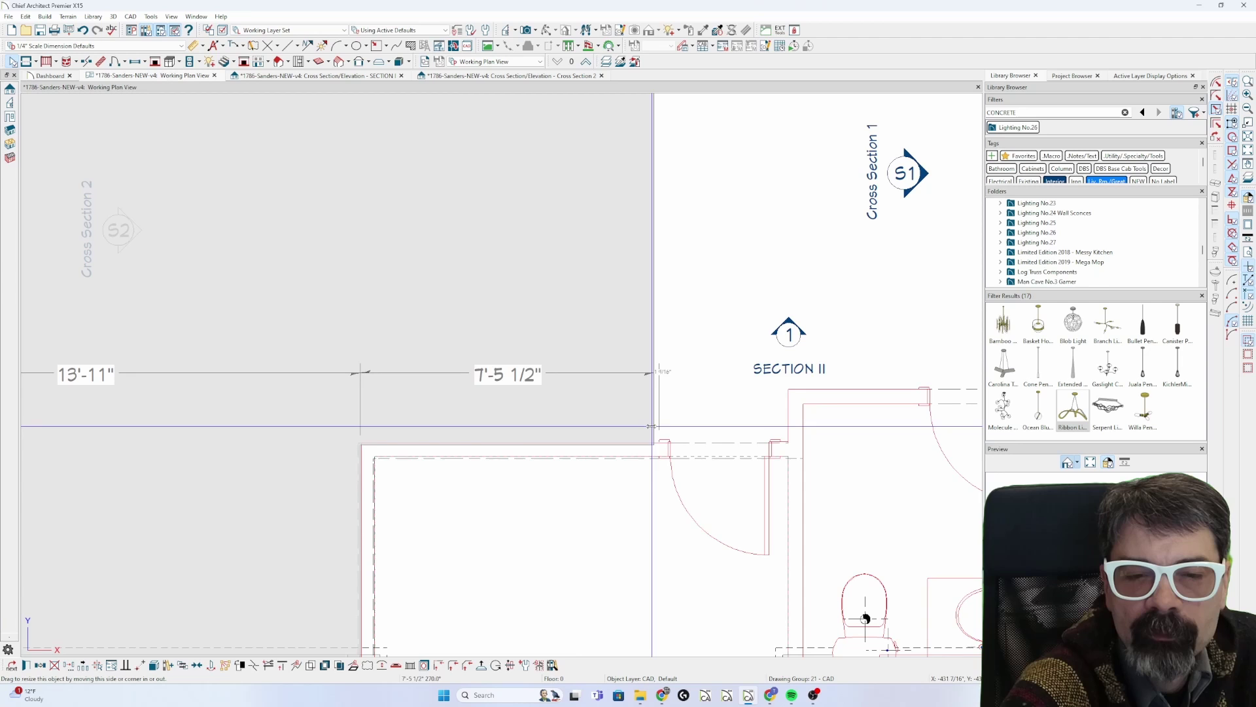
pyautogui.moveTo(651, 426); pyautogui.dragTo(791, 398)
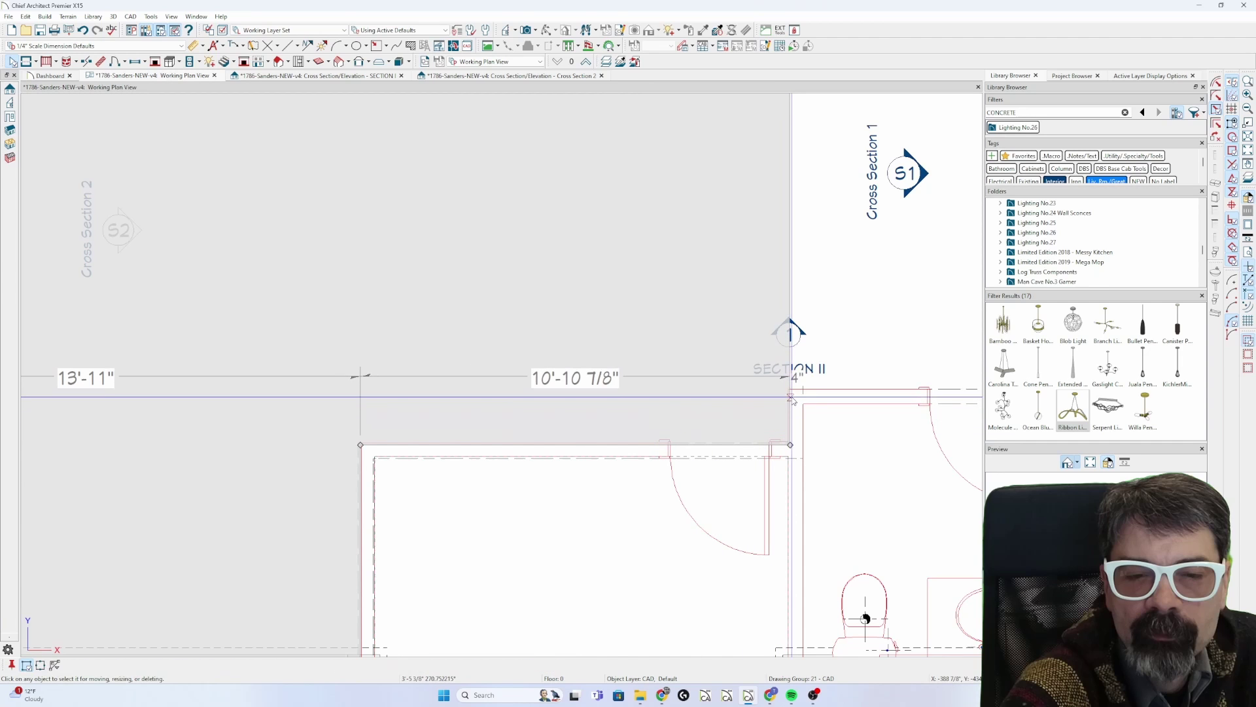
pyautogui.scroll(-3, 791, 394)
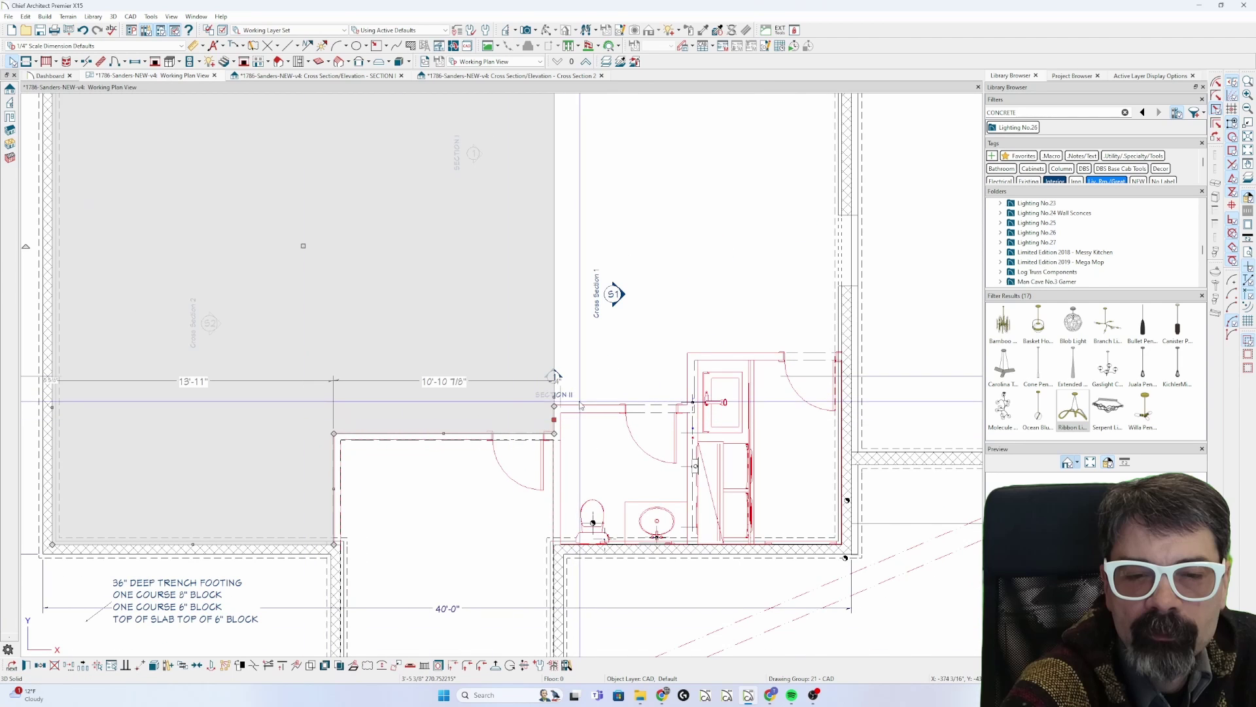
pyautogui.moveTo(555, 379); pyautogui.dragTo(935, 350)
pyautogui.scroll(3, 689, 381)
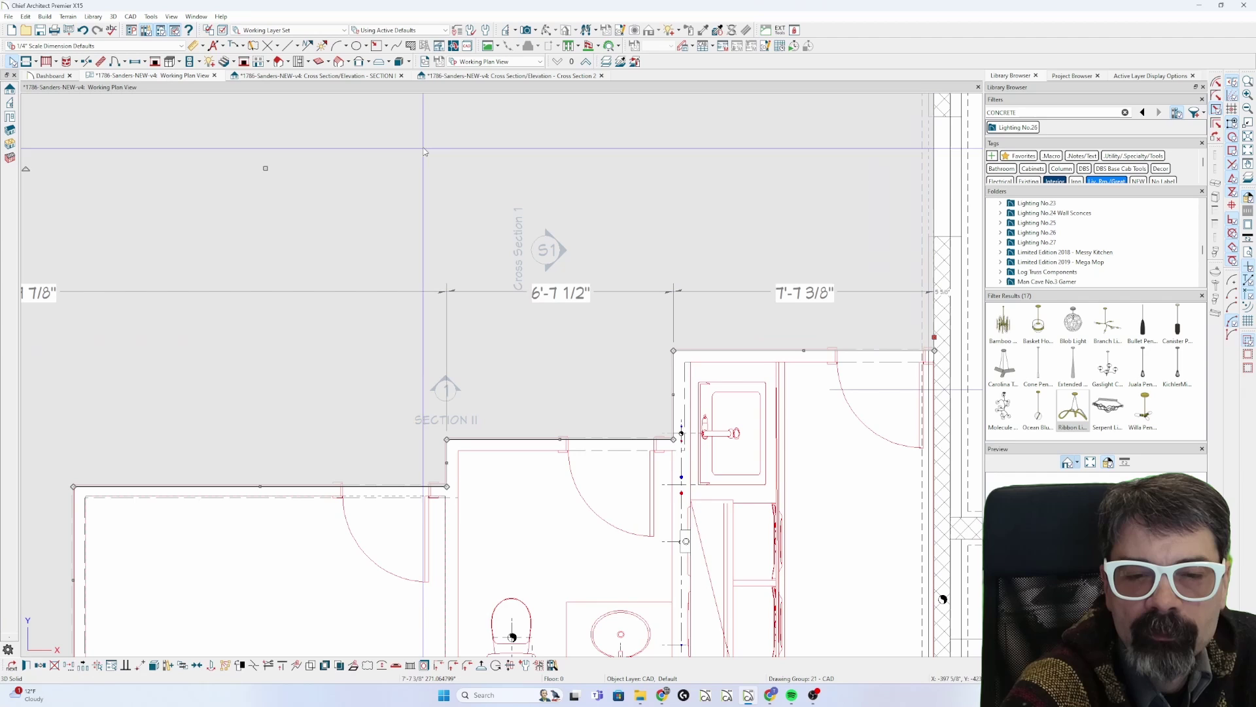
pyautogui.click(507, 76)
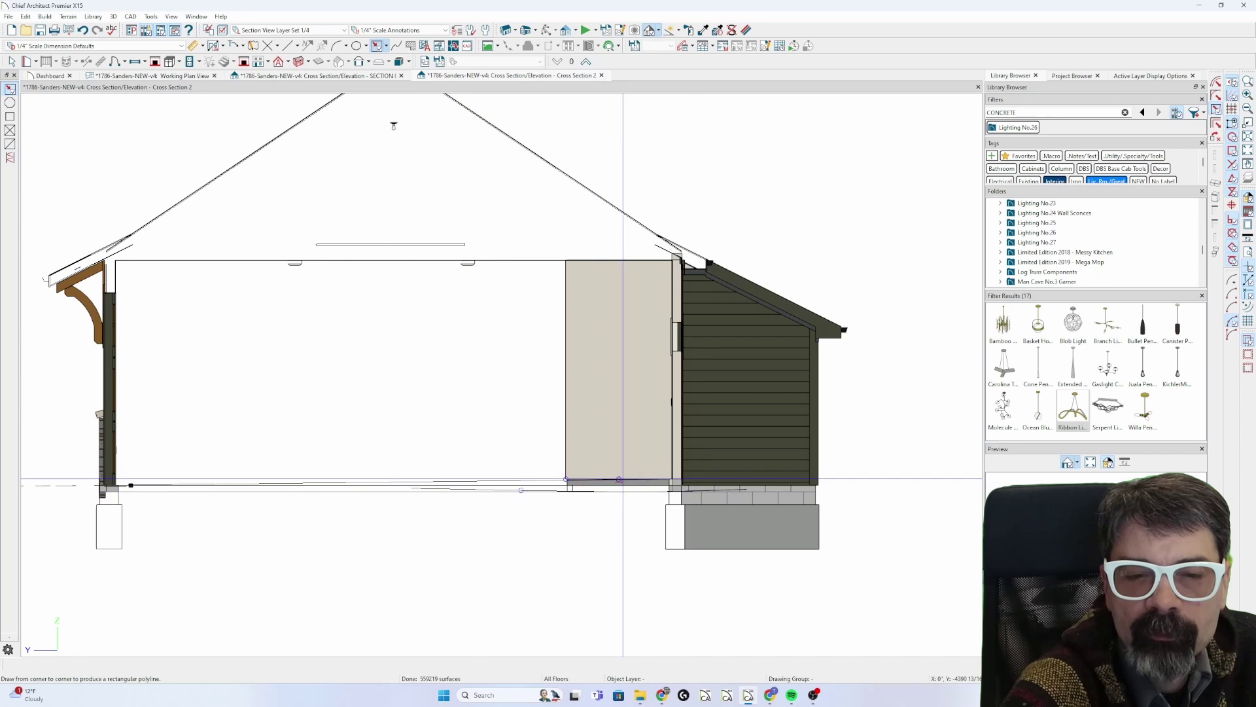
# - Close the Cross Section 2 view and inspect the garage framing cross section
pyautogui.scroll(1, 529, 488)
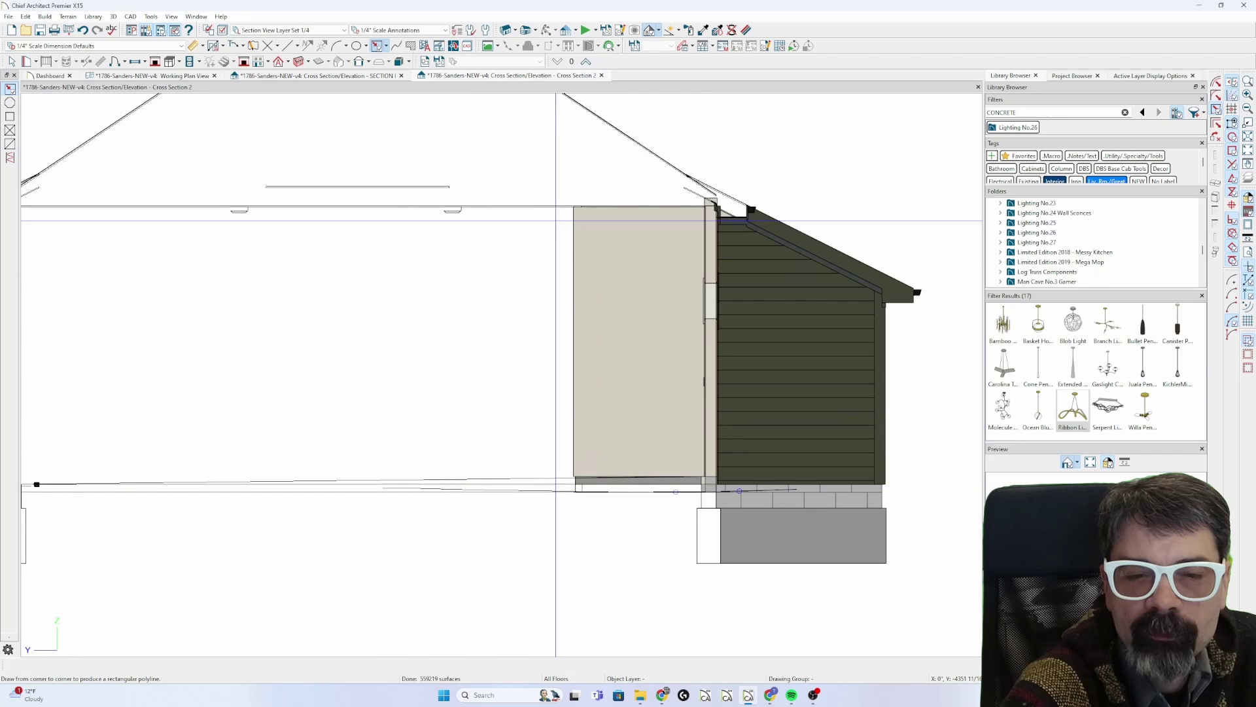
pyautogui.click(602, 75)
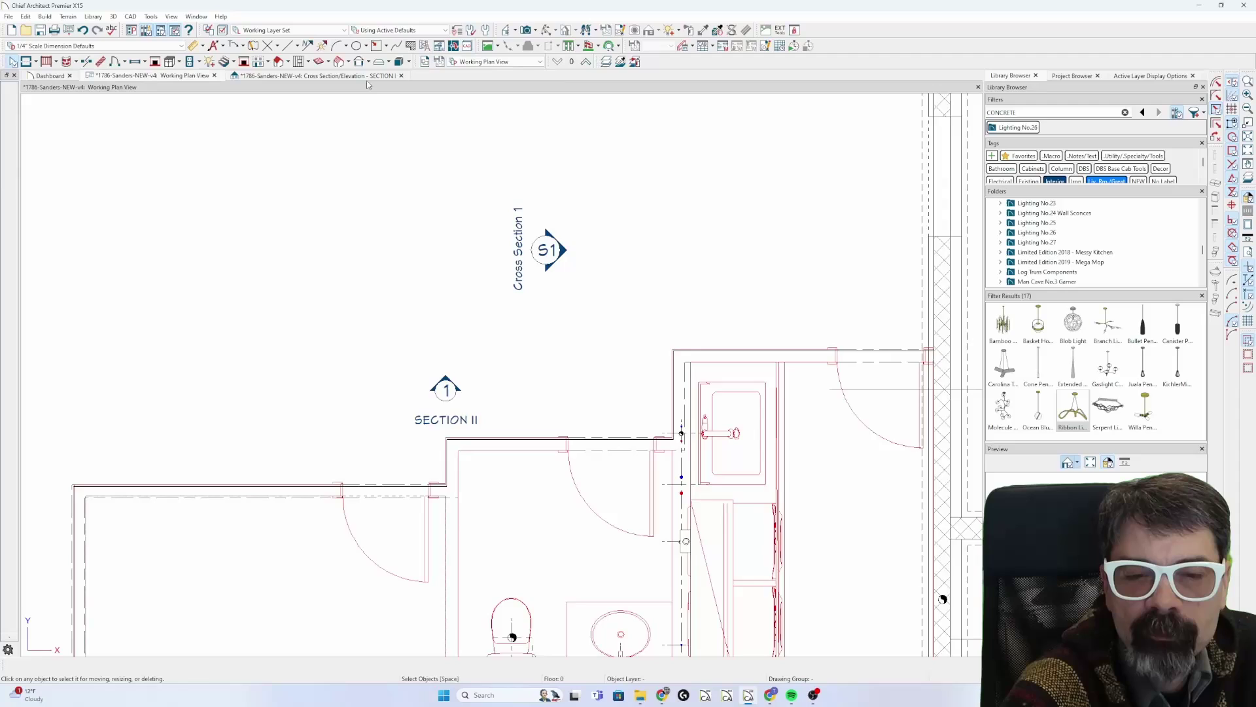
pyautogui.click(367, 77)
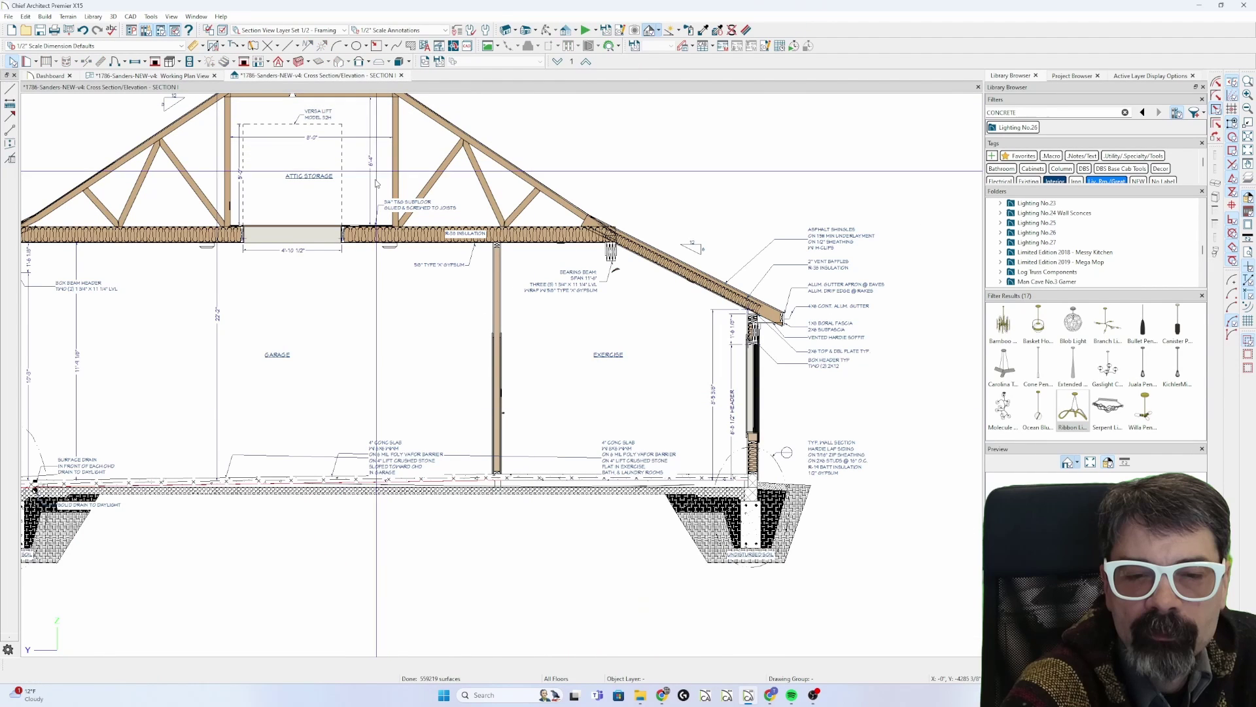
# - Return to the first-floor working plan with the Full Camera tool active
pyautogui.click(186, 76)
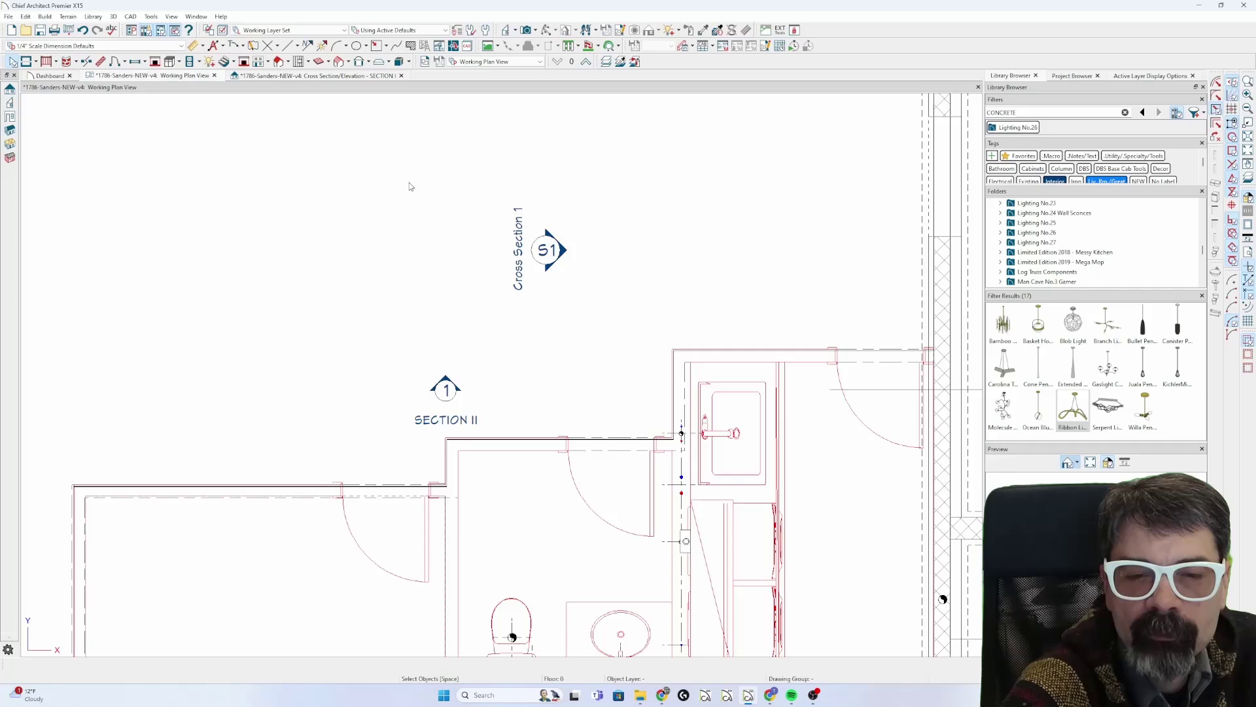
pyautogui.scroll(-1, 489, 328)
pyautogui.press('pageup')
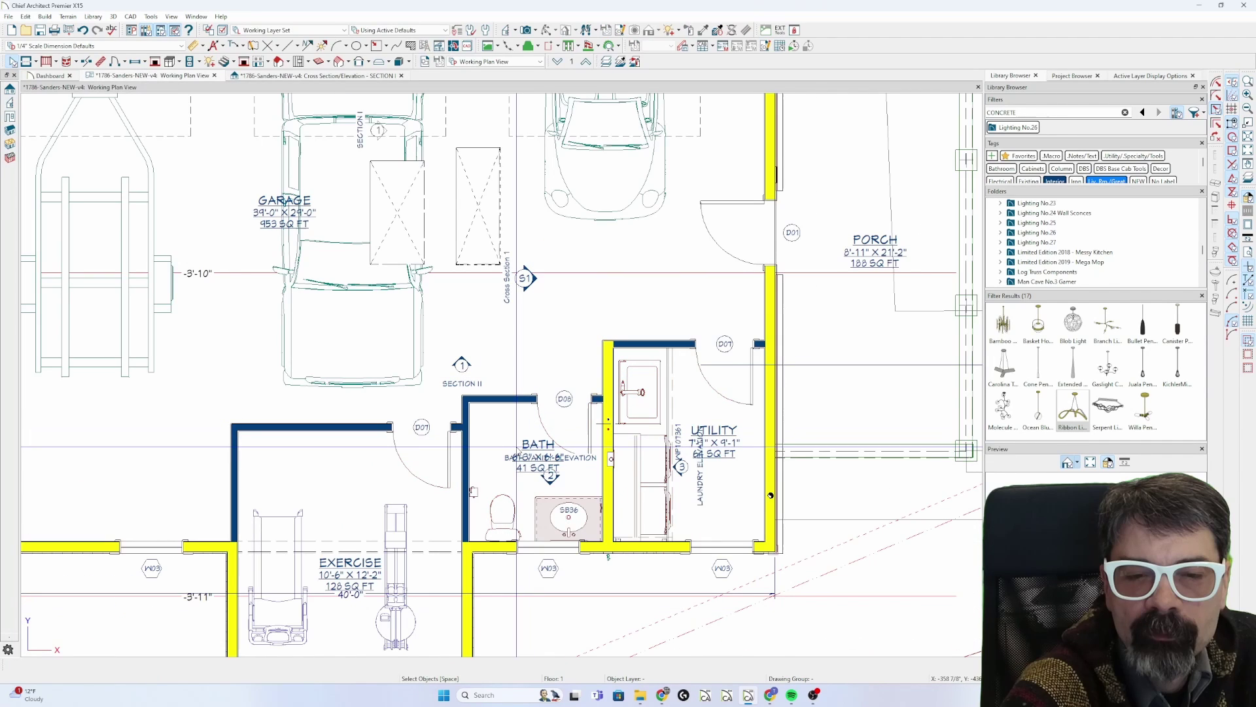
pyautogui.hotkey('shift', 'j')
pyautogui.scroll(-1, 516, 449)
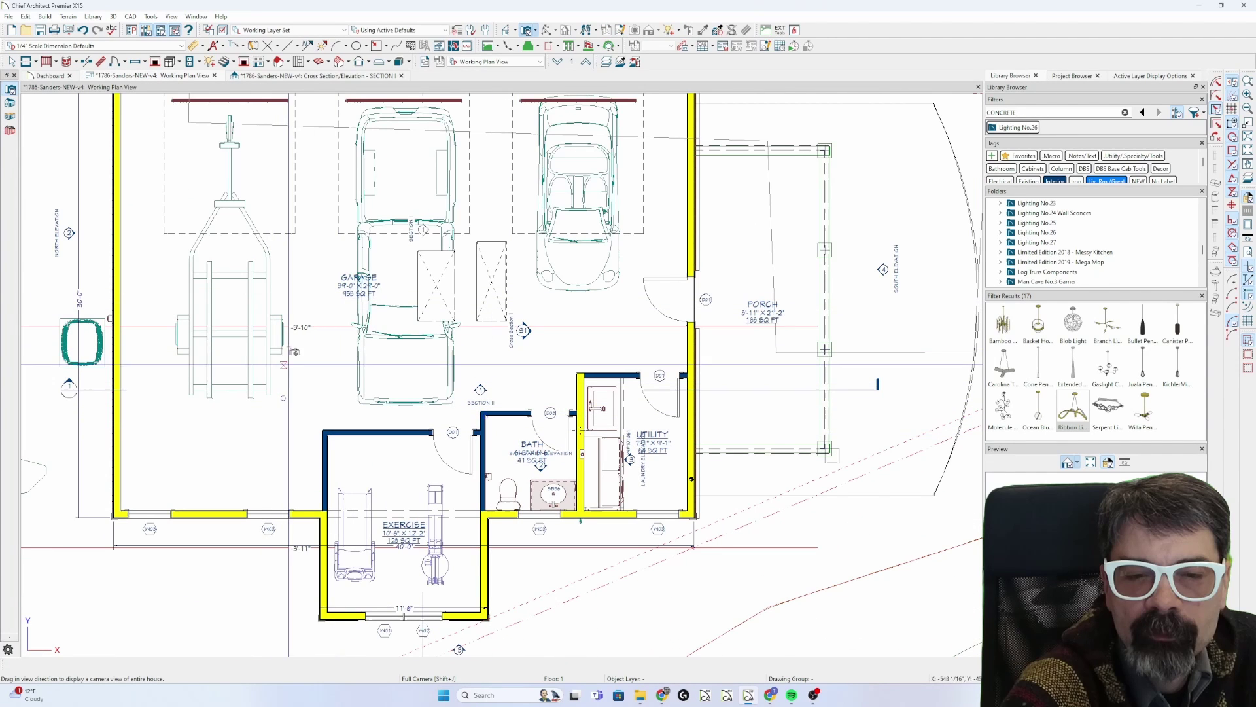
# - Aim a full camera across the garage floor and hide the vehicles' Furniture, Exterior layer
pyautogui.moveTo(341, 348); pyautogui.dragTo(357, 356)
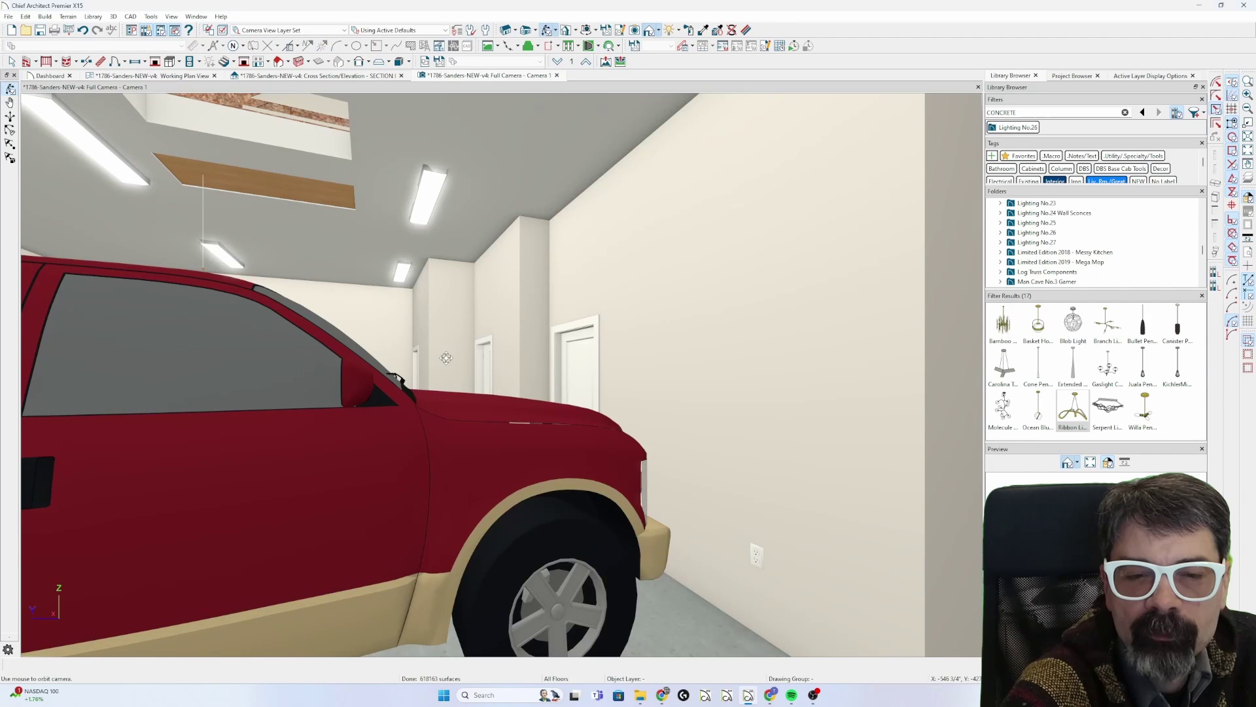
pyautogui.click(477, 445)
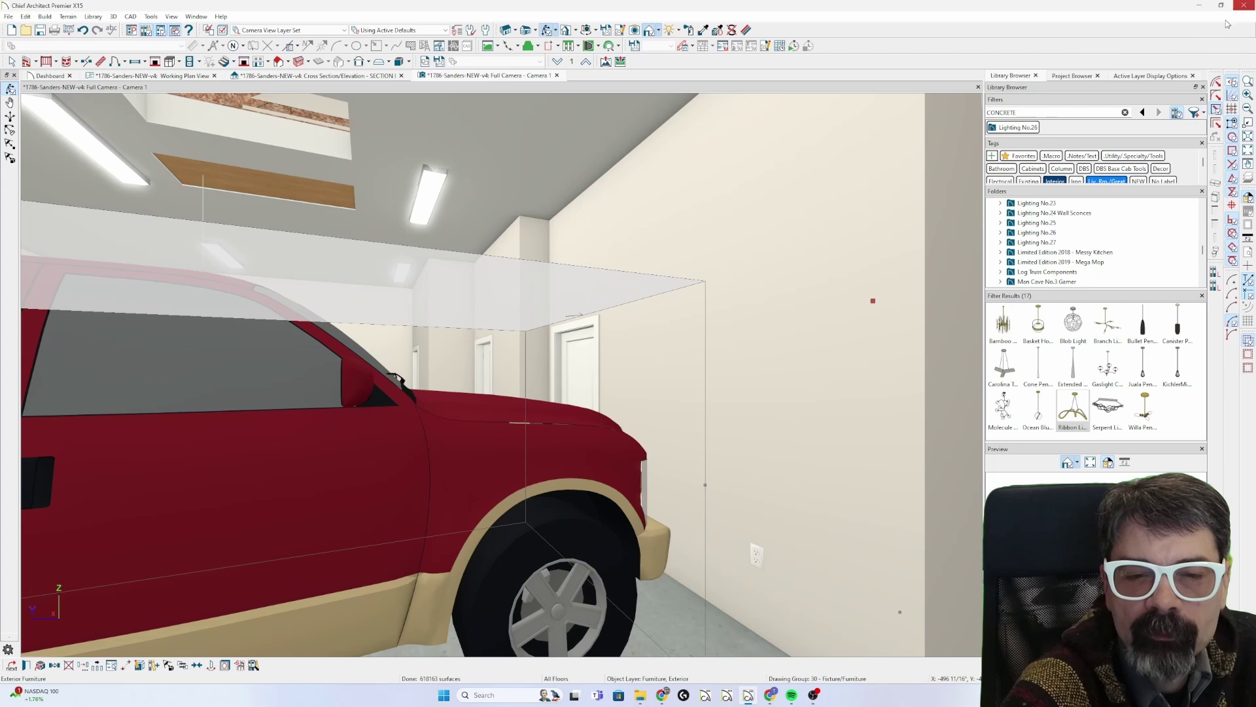
pyautogui.click(1152, 76)
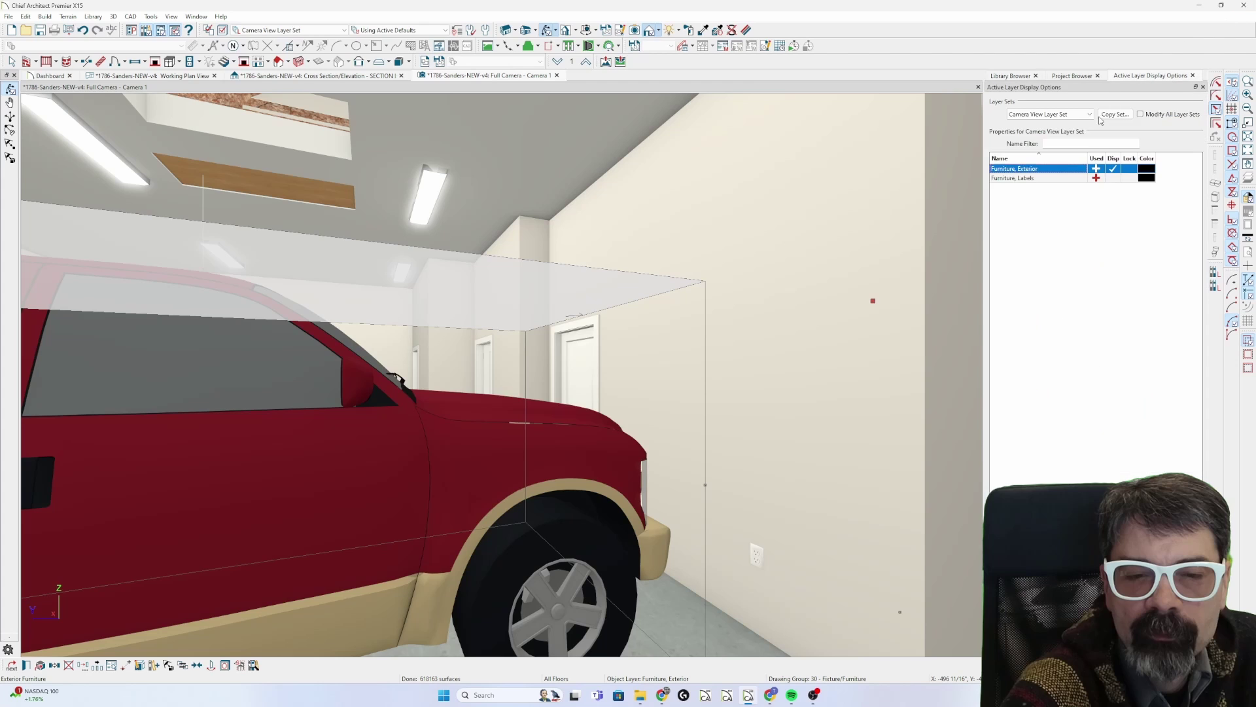
pyautogui.click(1112, 169)
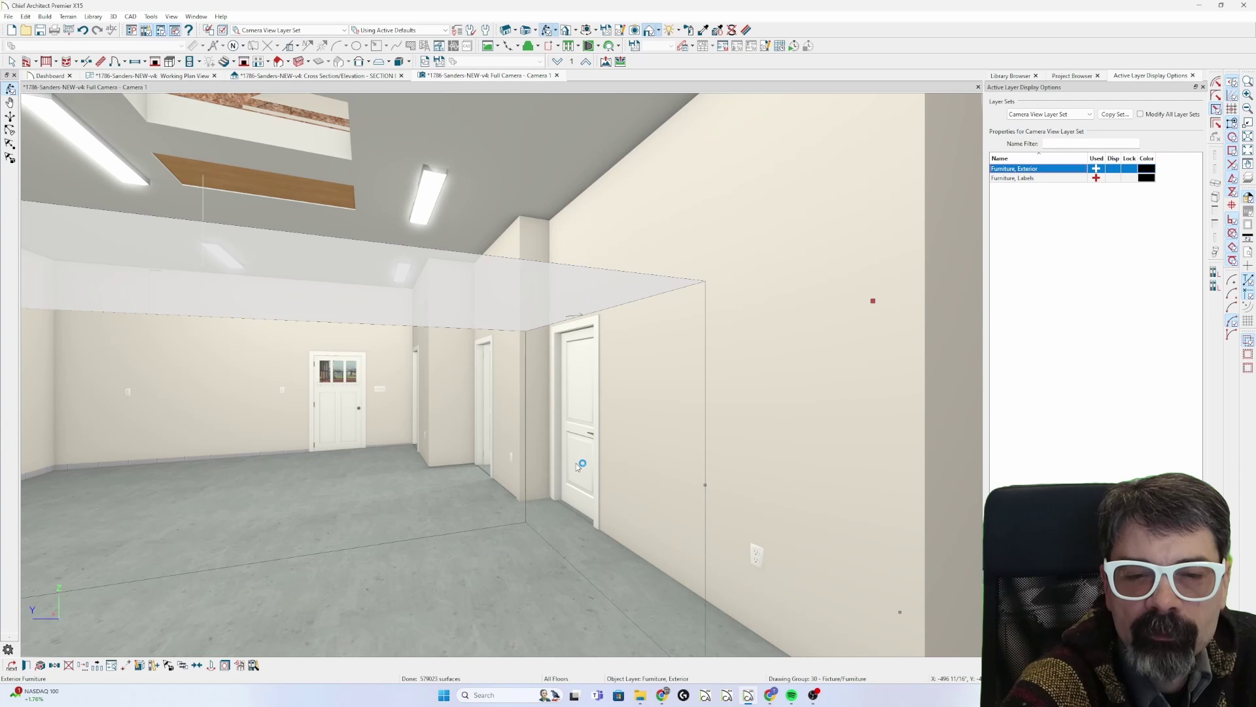
# - Orbit the camera view to frame the garage door, then go back to the garage cross section
pyautogui.scroll(-3, 575, 463)
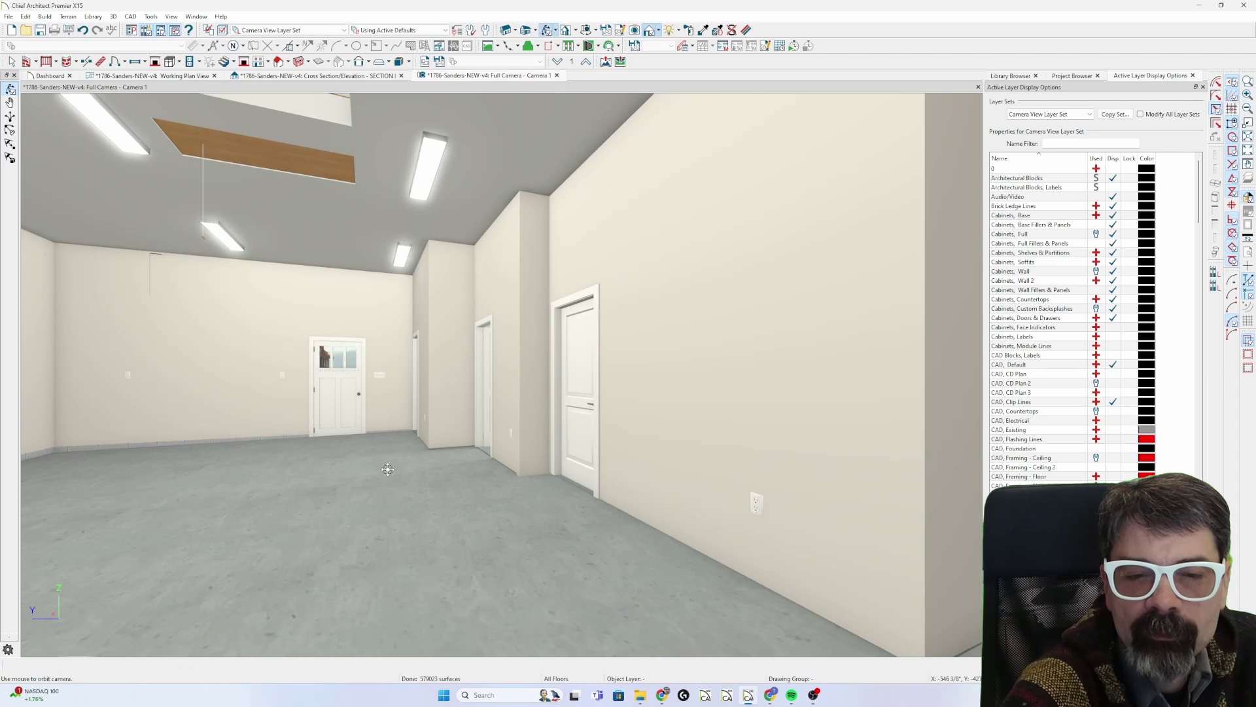
pyautogui.moveTo(456, 467); pyautogui.dragTo(371, 471)
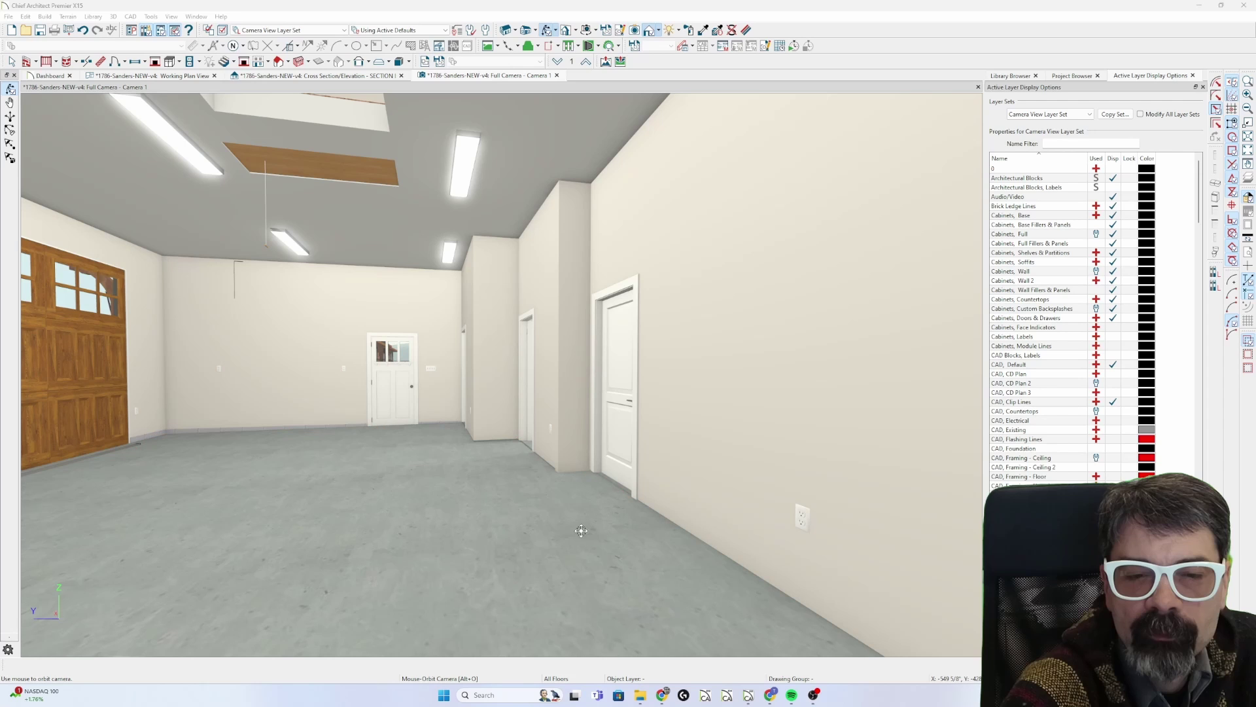
pyautogui.moveTo(581, 531); pyautogui.dragTo(671, 534)
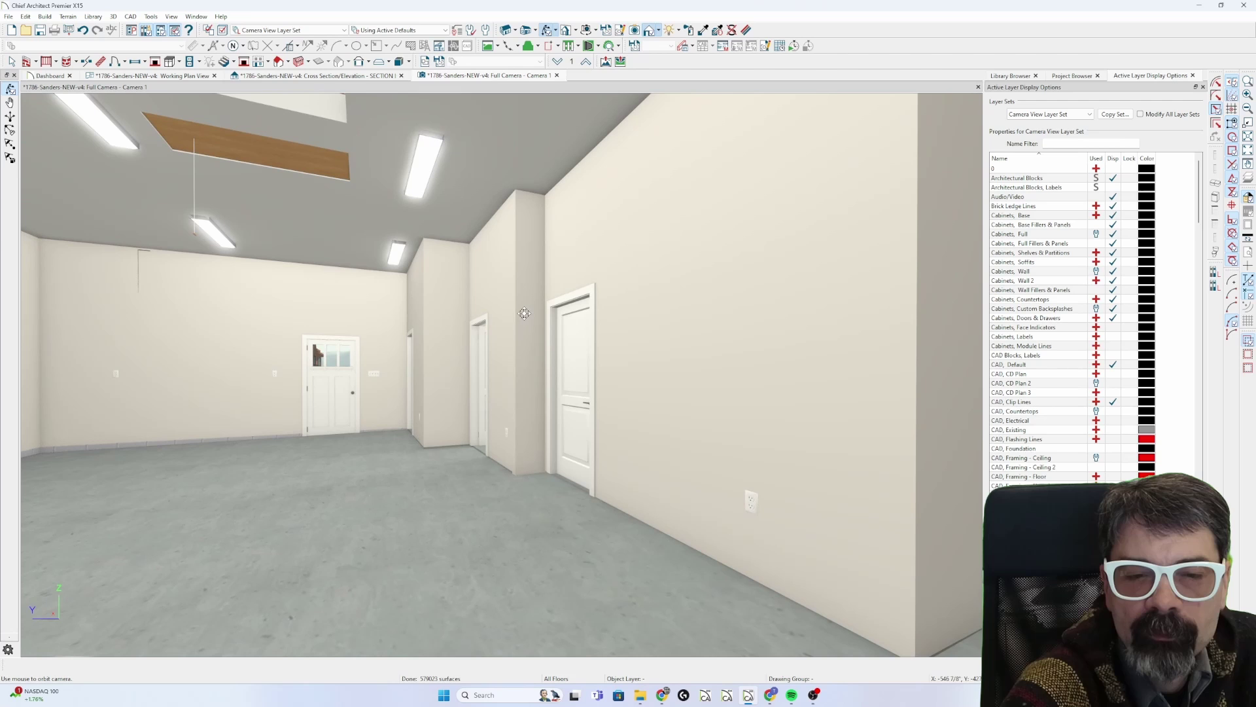
pyautogui.moveTo(573, 420); pyautogui.dragTo(549, 455)
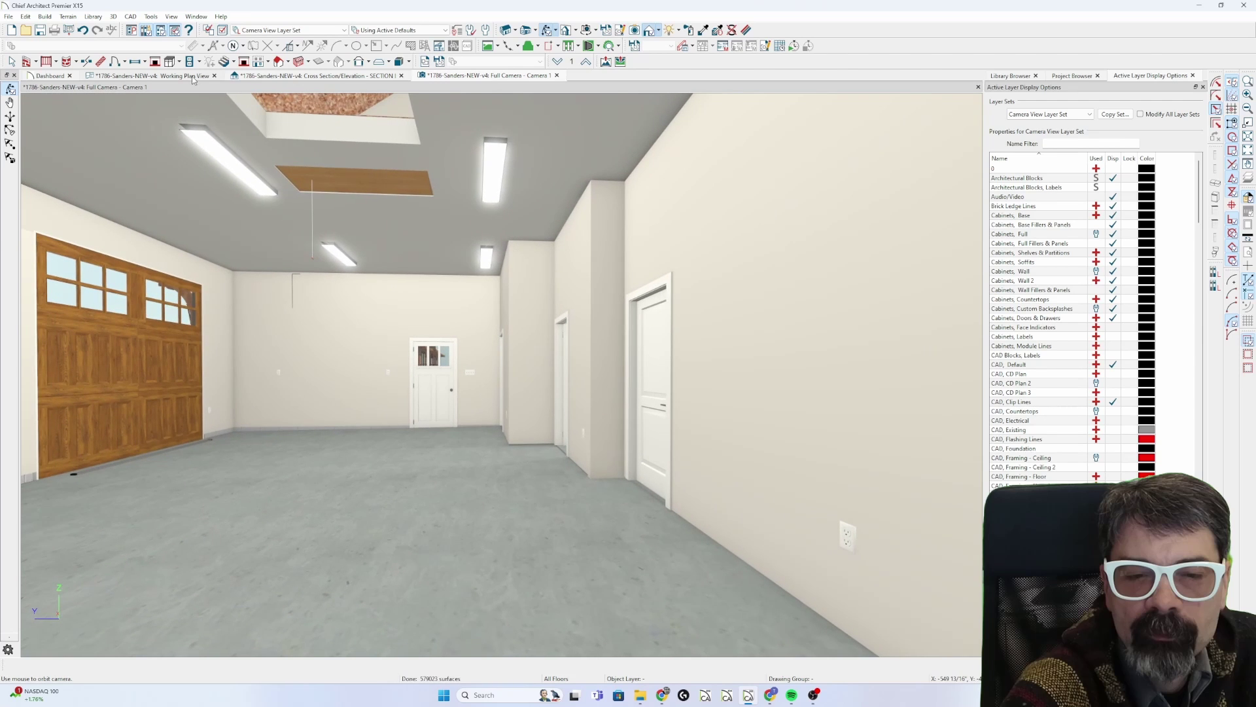
pyautogui.click(275, 77)
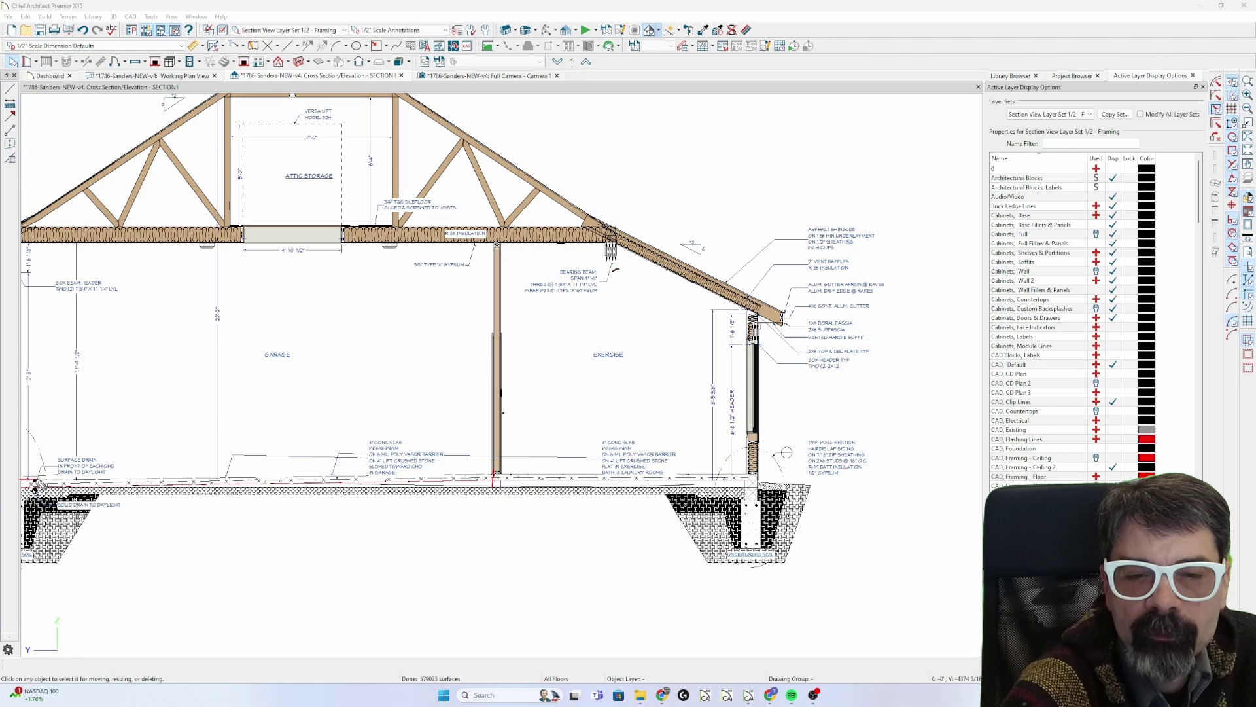
pyautogui.moveTo(362, 453); pyautogui.dragTo(367, 451, button='middle')
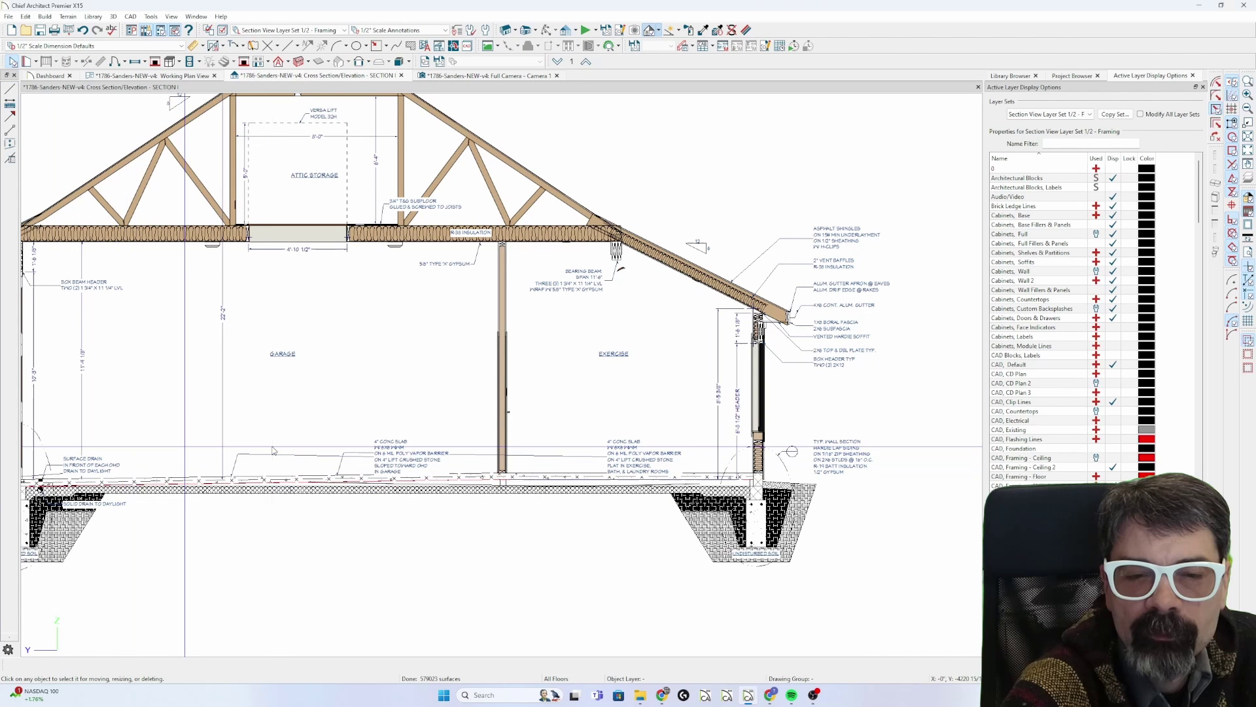
pyautogui.scroll(2, 370, 452)
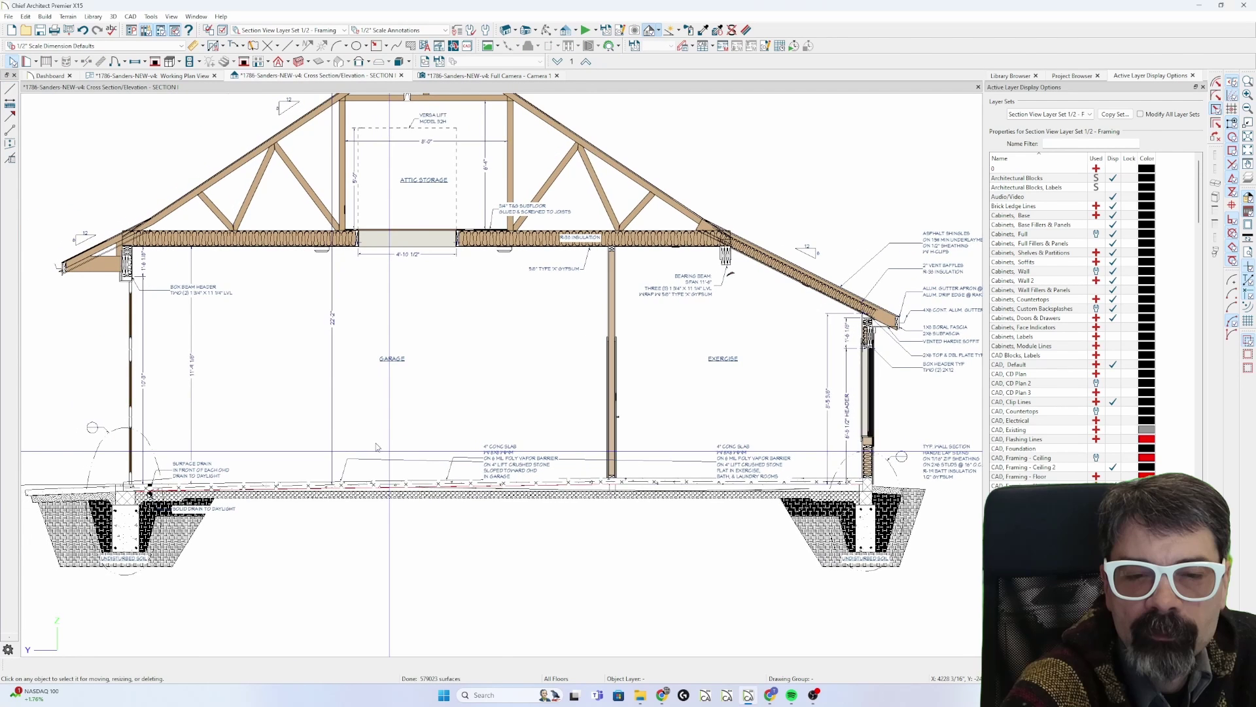